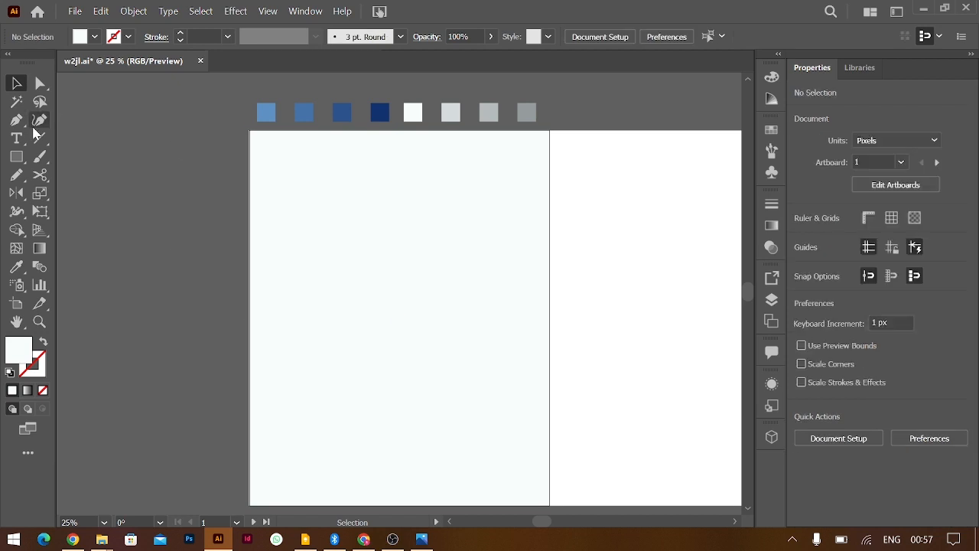
Draw a rounded rectangle on the artboard and round its corners further
{"action": "left_click_drag", "start_coordinate": [16, 156], "coordinate": [76, 174]}
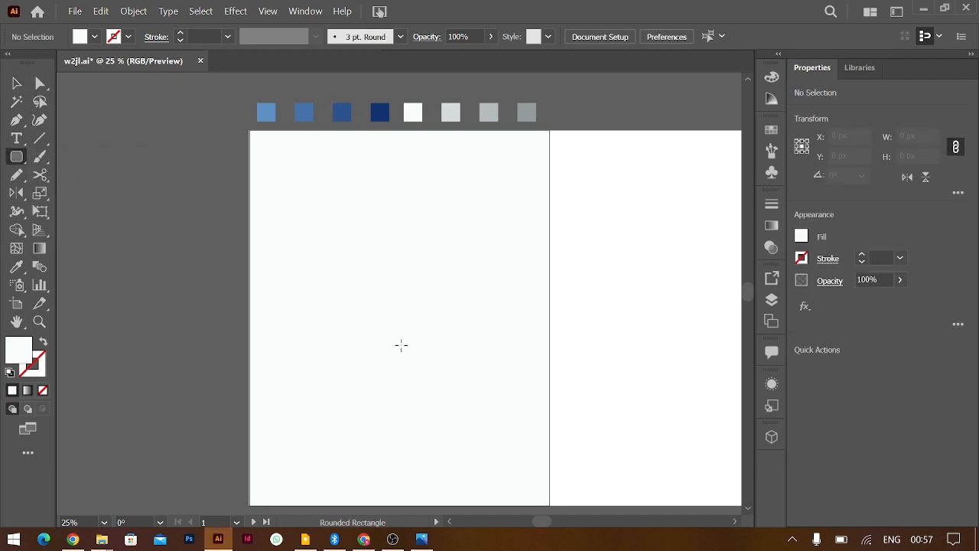
{"action": "left_click_drag", "start_coordinate": [400, 346], "coordinate": [470, 433]}
{"action": "left_click_drag", "start_coordinate": [461, 269], "coordinate": [453, 282]}
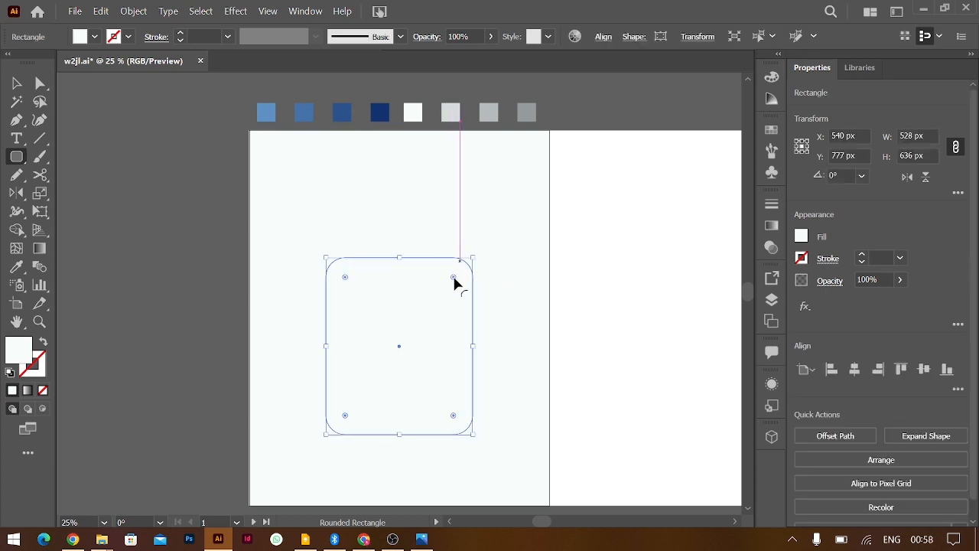
{"action": "key", "text": "i"}
{"action": "left_click", "coordinate": [17, 84]}
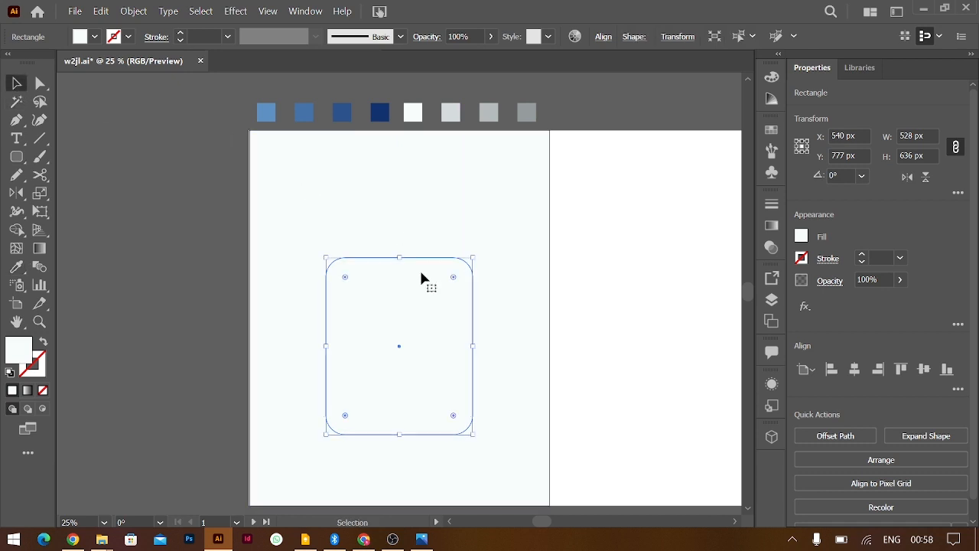
Make a uniformly scaled 80% copy of the rounded rectangle
{"action": "right_click", "coordinate": [451, 281]}
{"action": "mouse_move", "coordinate": [558, 443]}
{"action": "left_click", "coordinate": [634, 388]}
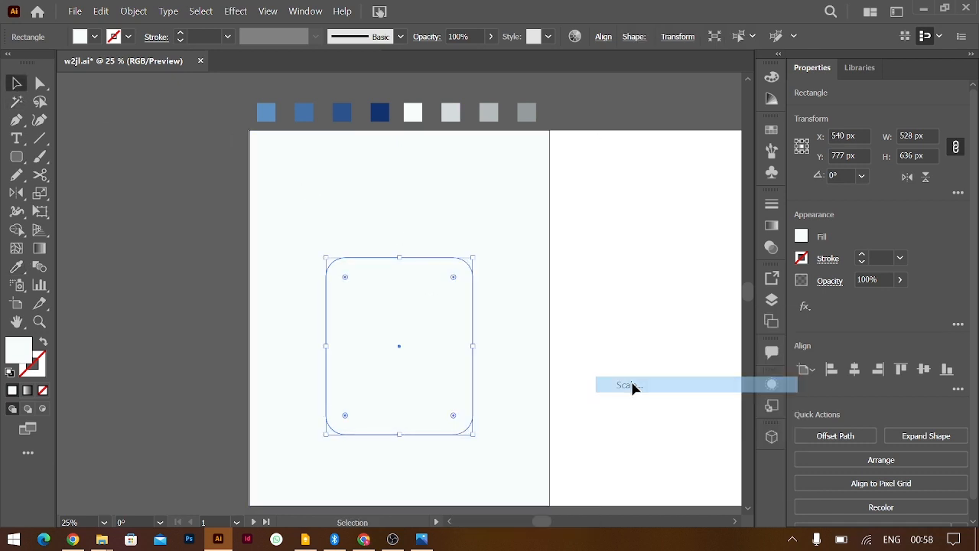
{"action": "type", "text": "8"}
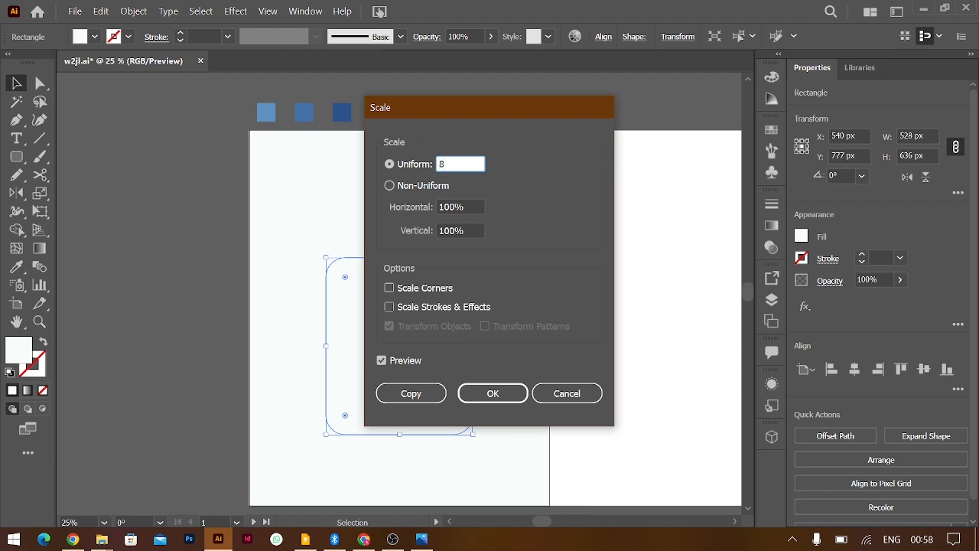
{"action": "type", "text": "0"}
{"action": "key", "text": "Tab"}
{"action": "left_click", "coordinate": [429, 395]}
Fill the inner rectangle with the dark navy swatch and the outer one with light grey
{"action": "left_click", "coordinate": [398, 263]}
{"action": "left_click", "coordinate": [421, 276]}
{"action": "left_click", "coordinate": [397, 265]}
{"action": "left_click", "coordinate": [394, 293]}
{"action": "key", "text": "i"}
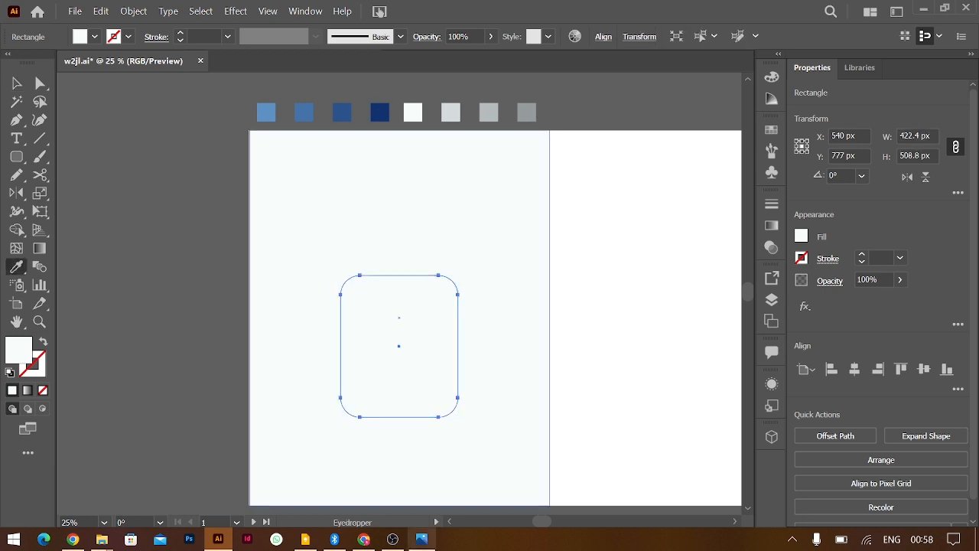
{"action": "left_click", "coordinate": [380, 112]}
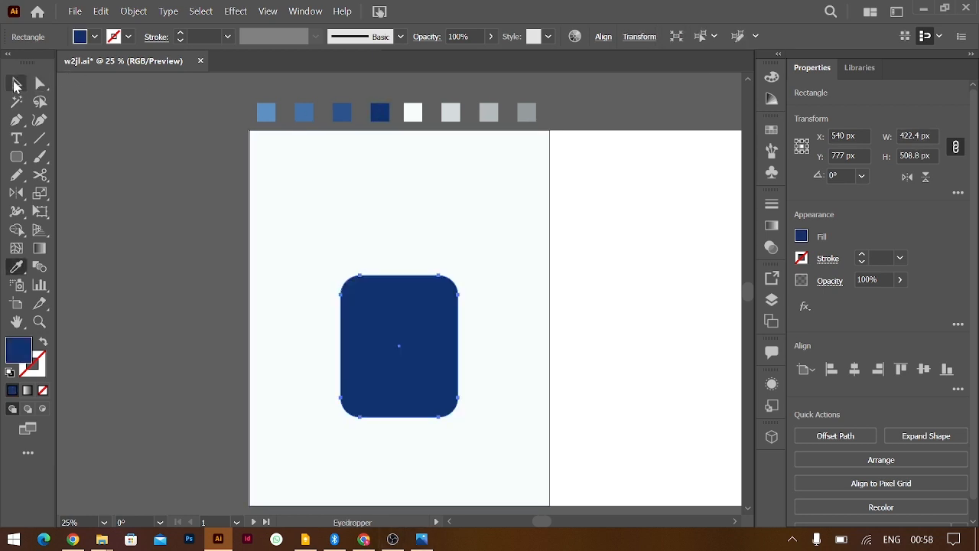
{"action": "left_click", "coordinate": [16, 83]}
{"action": "left_click", "coordinate": [404, 266]}
{"action": "key", "text": "i"}
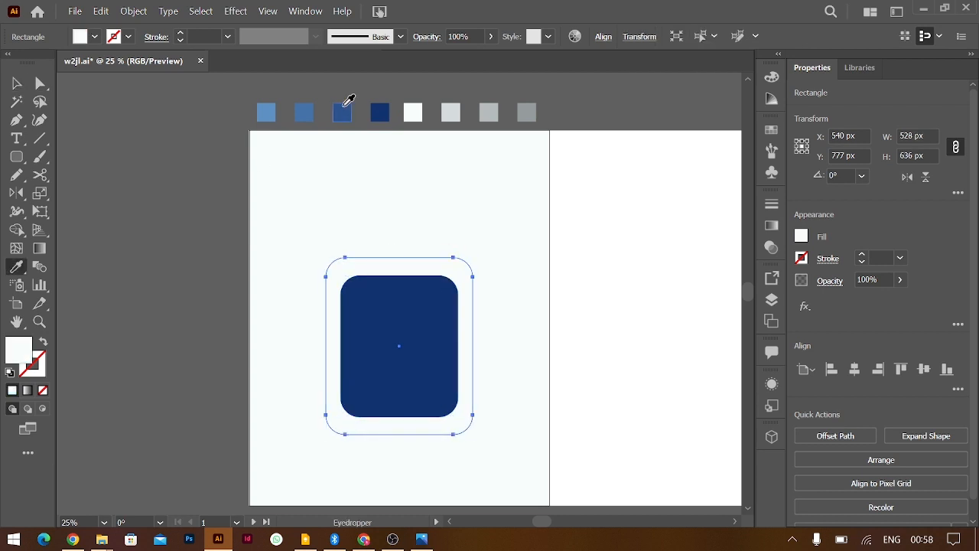
{"action": "left_click", "coordinate": [450, 112]}
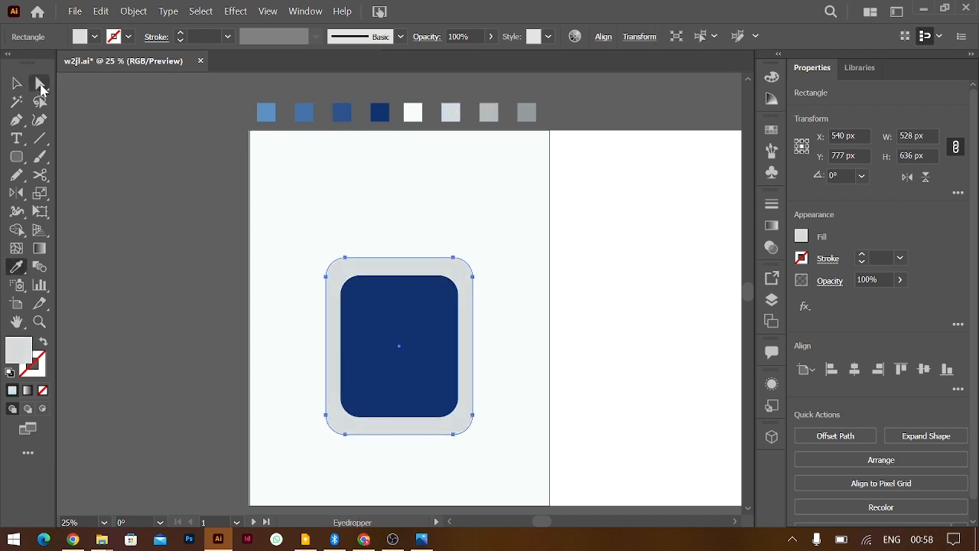
Stretch the navy rectangle taller, enlarge both shapes together, and move them down slightly
{"action": "key", "text": "v"}
{"action": "left_click", "coordinate": [431, 298]}
{"action": "left_click_drag", "start_coordinate": [400, 279], "coordinate": [400, 265]}
{"action": "left_click", "coordinate": [413, 436], "text": "shift"}
{"action": "left_click_drag", "start_coordinate": [399, 434], "coordinate": [400, 455]}
{"action": "left_click_drag", "start_coordinate": [445, 346], "coordinate": [443, 356]}
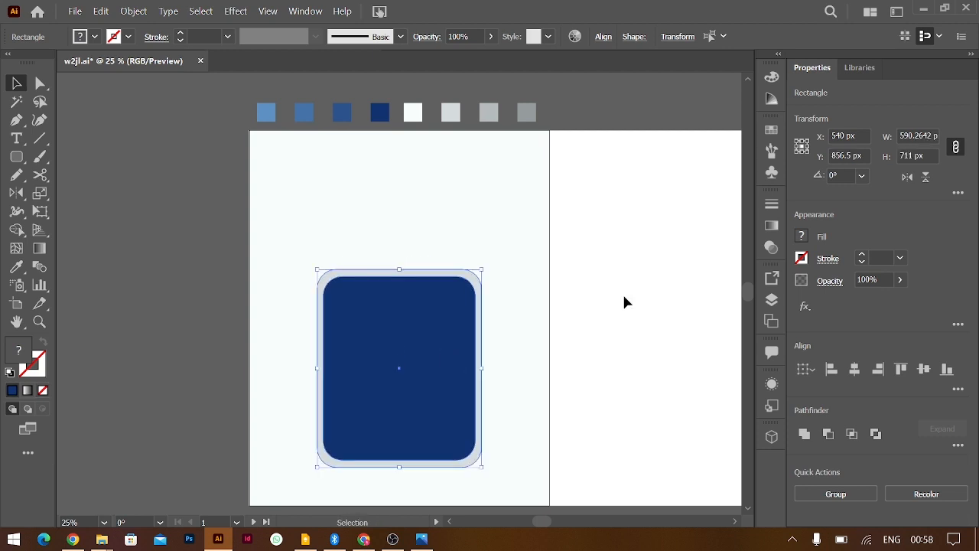
{"action": "left_click", "coordinate": [624, 302]}
Place portrait-young-man-isolated from the Downloads folder into the document
{"action": "mouse_move", "coordinate": [102, 539]}
{"action": "mouse_move", "coordinate": [314, 457]}
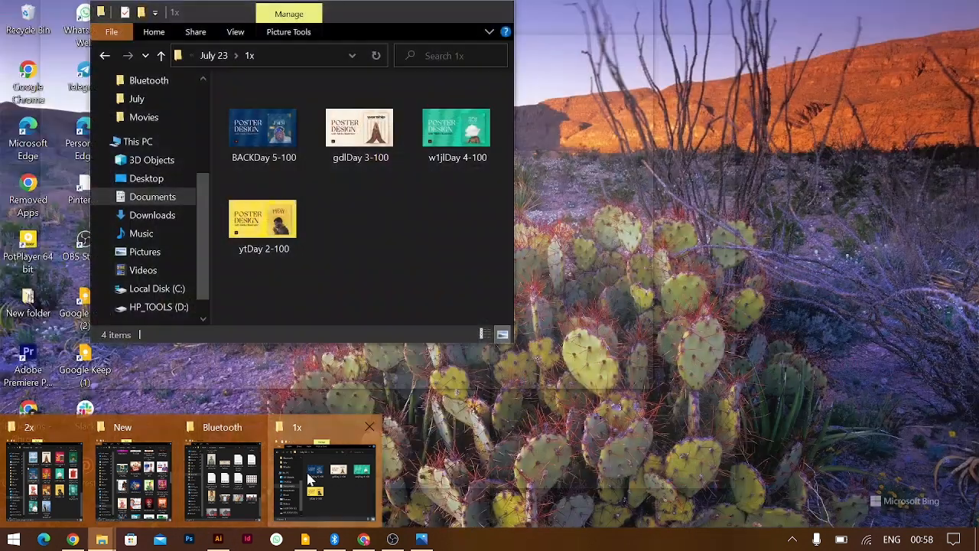
{"action": "left_click", "coordinate": [313, 456]}
{"action": "left_click", "coordinate": [175, 215]}
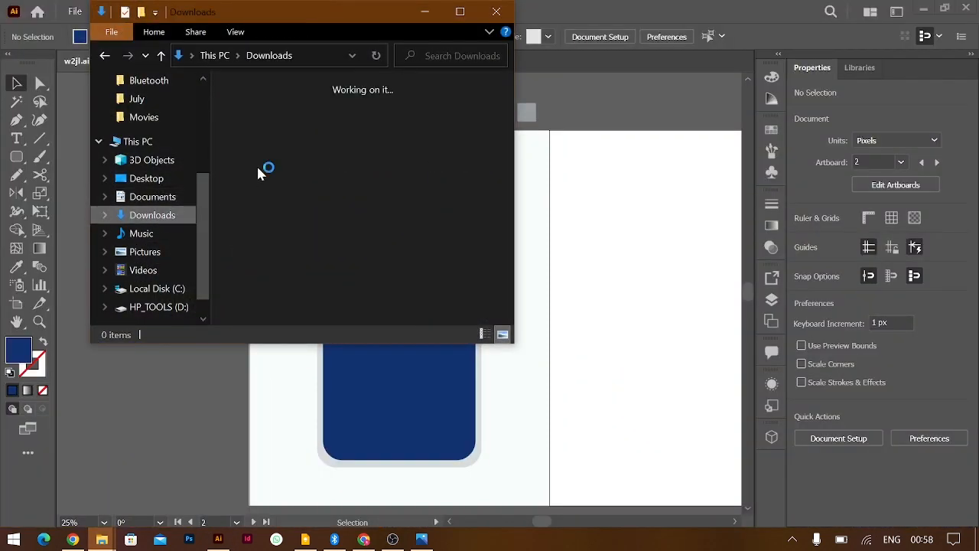
{"action": "left_click", "coordinate": [355, 148]}
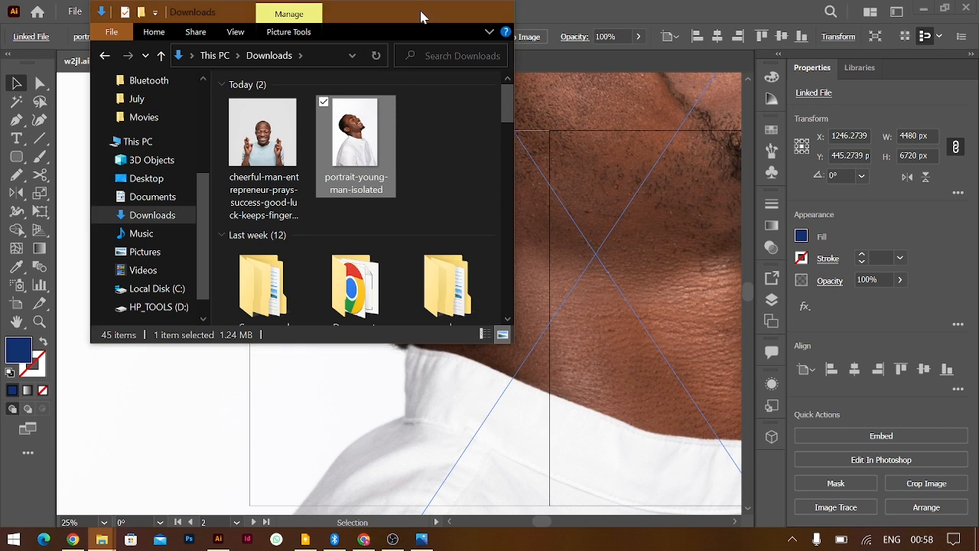
{"action": "left_click", "coordinate": [424, 12]}
{"action": "scroll", "coordinate": [472, 272], "scroll_direction": "down", "scroll_amount": 4}
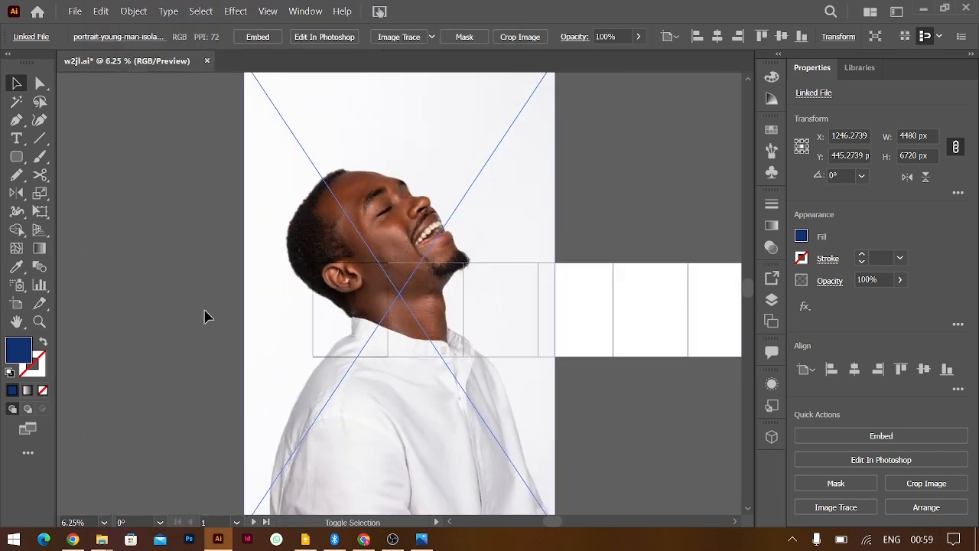
Scale the portrait over the navy panel on artboard 1, then send it to Photoshop
{"action": "left_click_drag", "start_coordinate": [242, 291], "coordinate": [383, 294]}
{"action": "left_click_drag", "start_coordinate": [393, 294], "coordinate": [351, 327]}
{"action": "scroll", "coordinate": [351, 328], "scroll_direction": "up", "scroll_amount": 5}
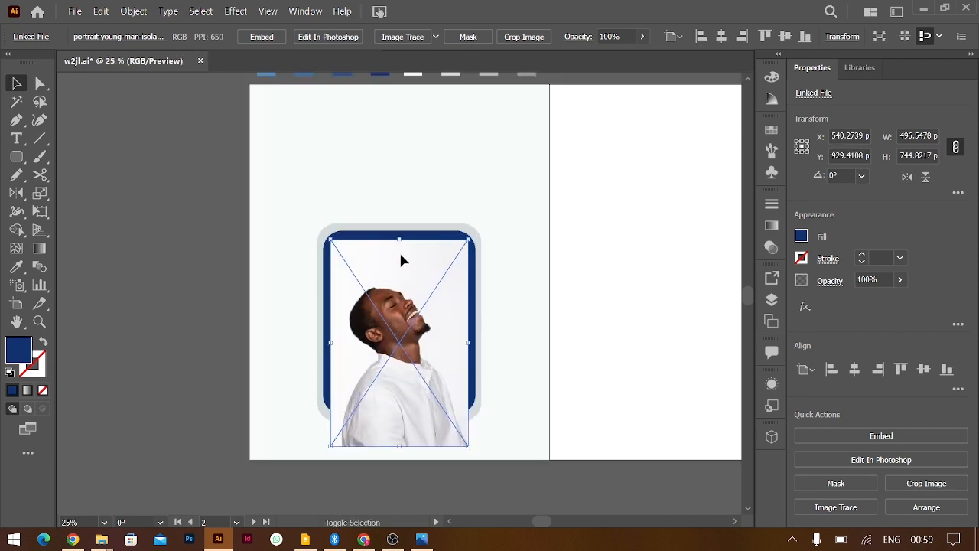
{"action": "left_click_drag", "start_coordinate": [399, 240], "coordinate": [408, 260]}
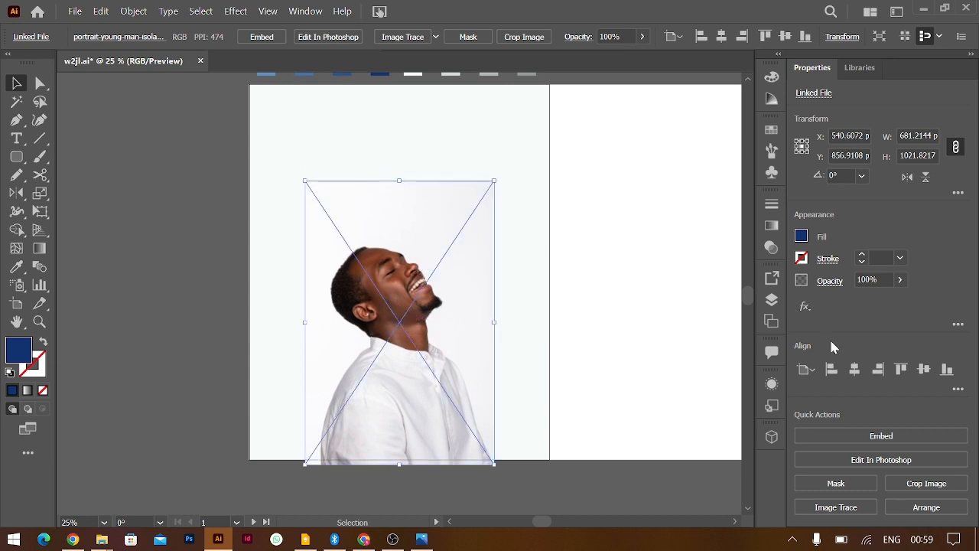
{"action": "left_click", "coordinate": [343, 37]}
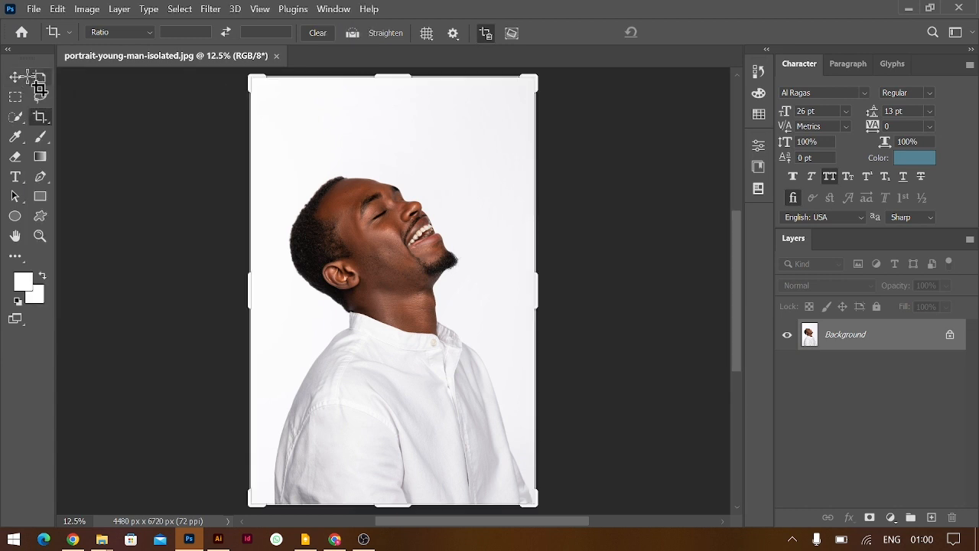
Select the man as subject, copy him to Layer 1, and delete the Background layer
{"action": "left_click", "coordinate": [15, 78]}
{"action": "left_click", "coordinate": [180, 9]}
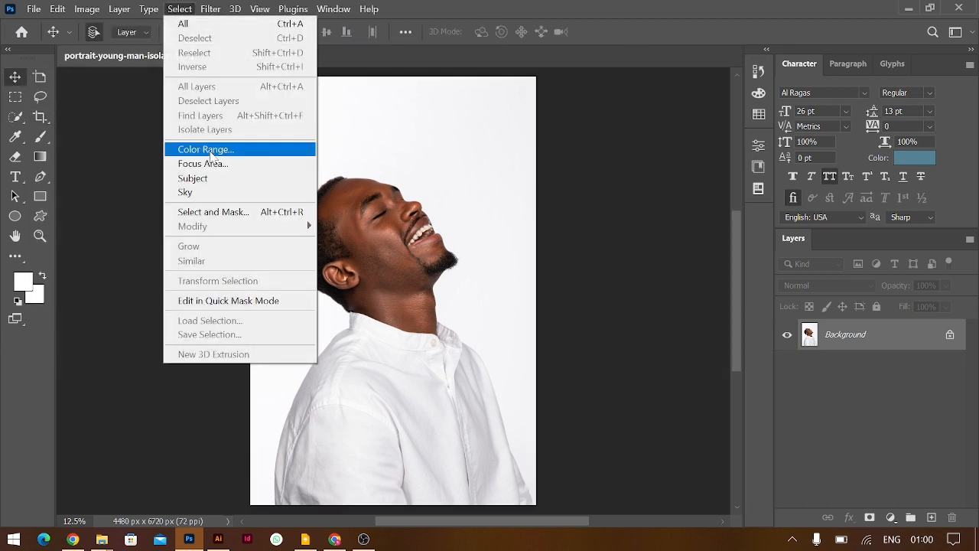
{"action": "left_click", "coordinate": [201, 178]}
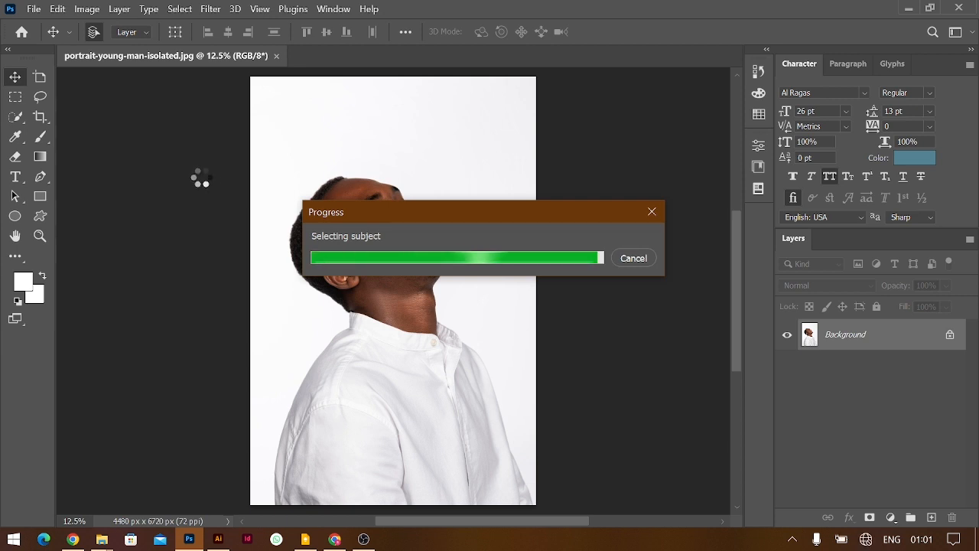
{"action": "key", "text": "ctrl+j"}
{"action": "left_click", "coordinate": [950, 370]}
{"action": "key", "text": "Delete"}
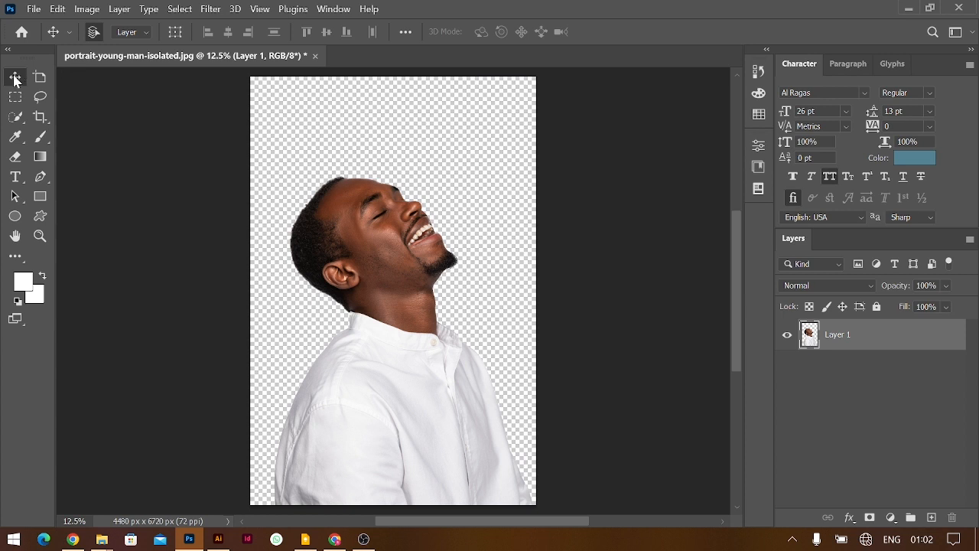
{"action": "left_click", "coordinate": [87, 9]}
Brighten the cut-out's shadows with a Shadows/Highlights adjustment at 35%
{"action": "mouse_move", "coordinate": [107, 43]}
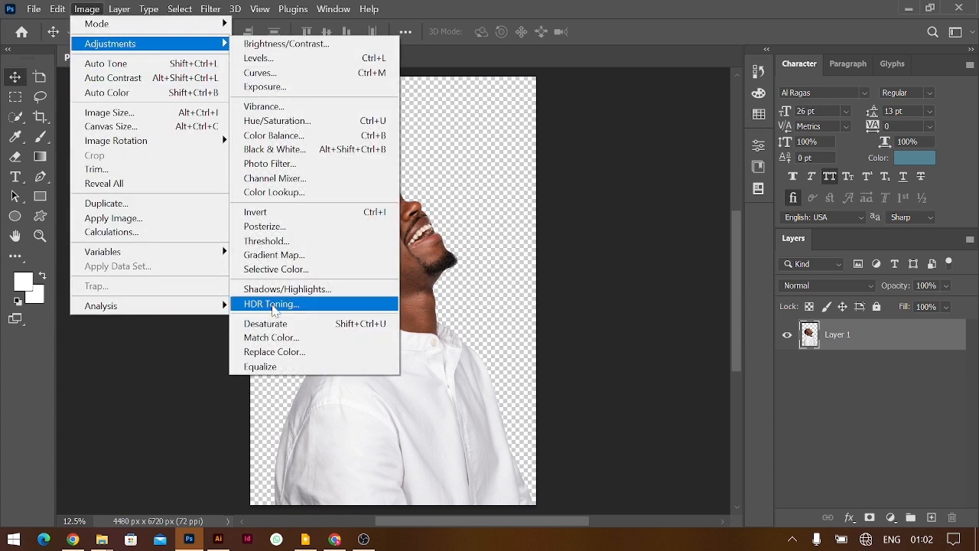
{"action": "left_click", "coordinate": [288, 291]}
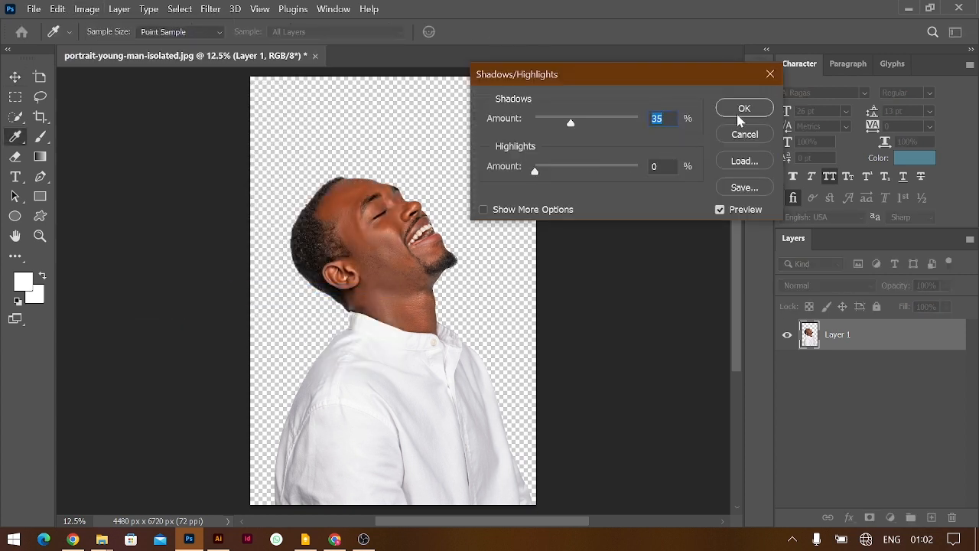
{"action": "left_click", "coordinate": [743, 108]}
{"action": "key", "text": "v"}
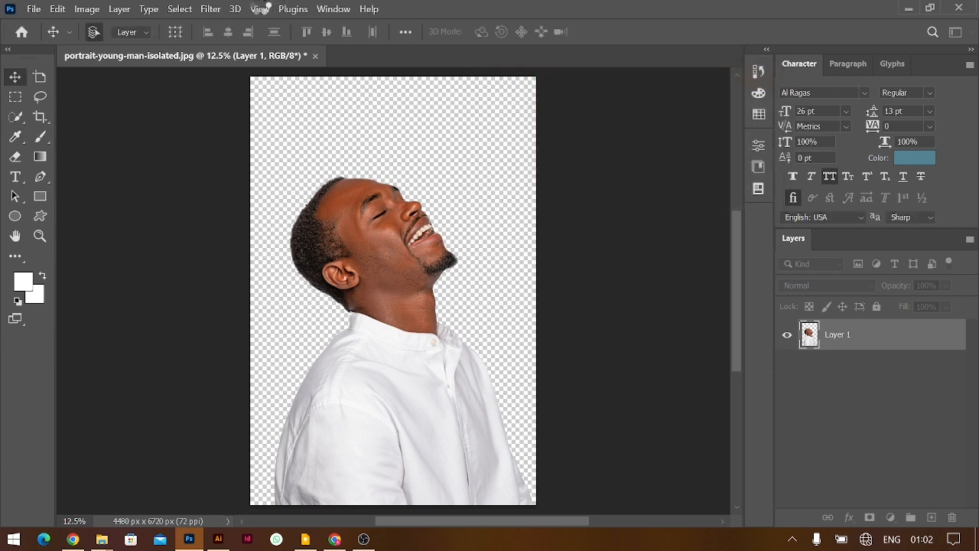
Apply the Poster Edges filter from the Filter Gallery to the portrait
{"action": "left_click", "coordinate": [210, 9]}
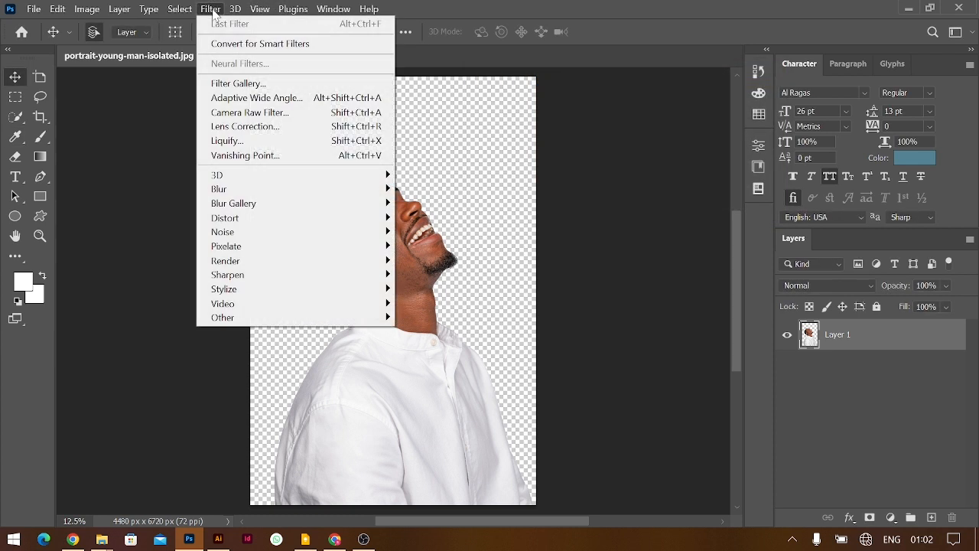
{"action": "left_click", "coordinate": [236, 84]}
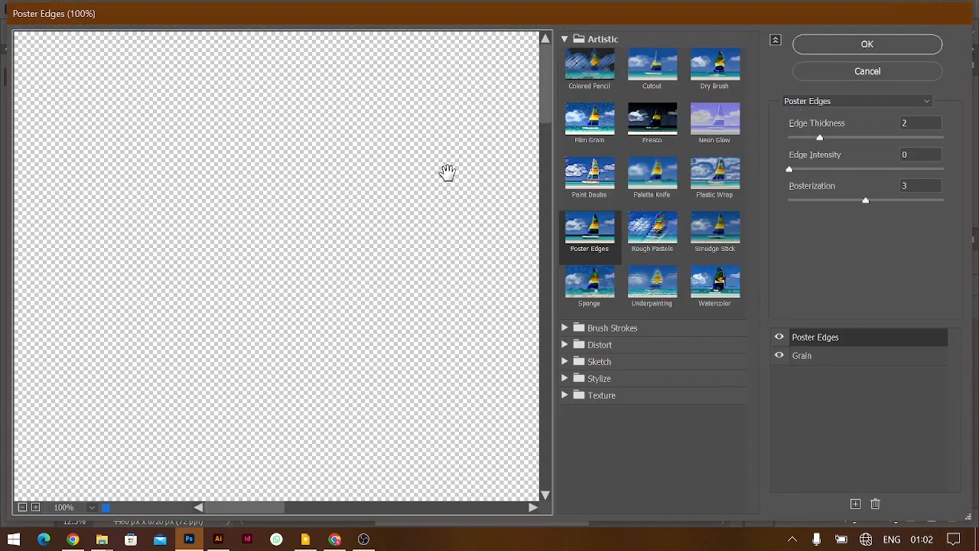
{"action": "key", "text": "ctrl+minus"}
{"action": "key", "text": "ctrl+minus"}
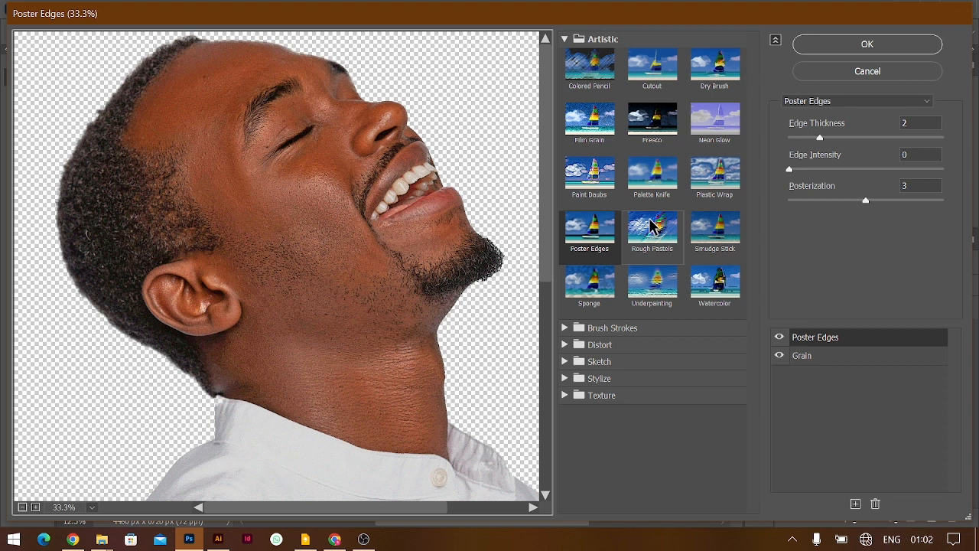
{"action": "left_click", "coordinate": [845, 43]}
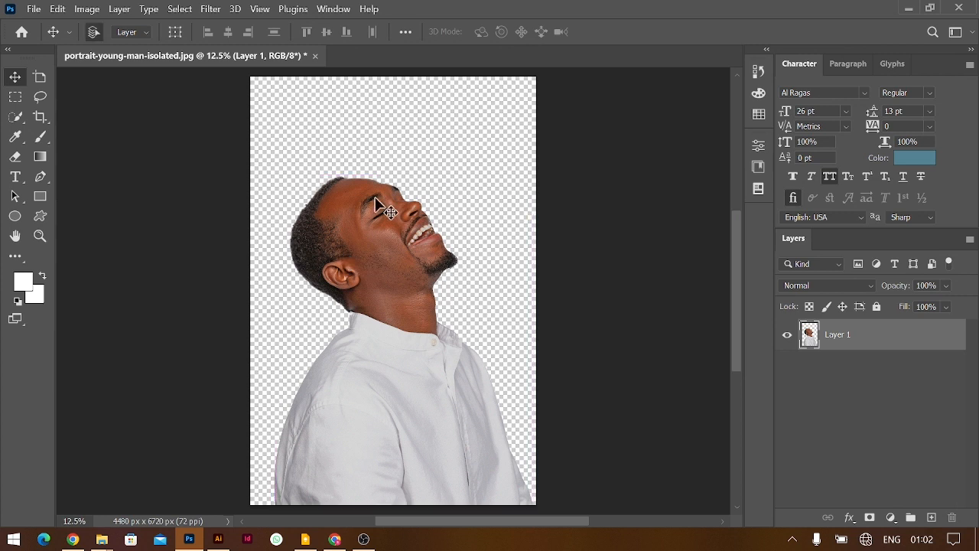
{"action": "key", "text": "alt+shift+ctrl+w"}
Export the cut-out as a PNG with transparency, scaled down to 33%
{"action": "left_click", "coordinate": [885, 75]}
{"action": "left_click", "coordinate": [817, 113]}
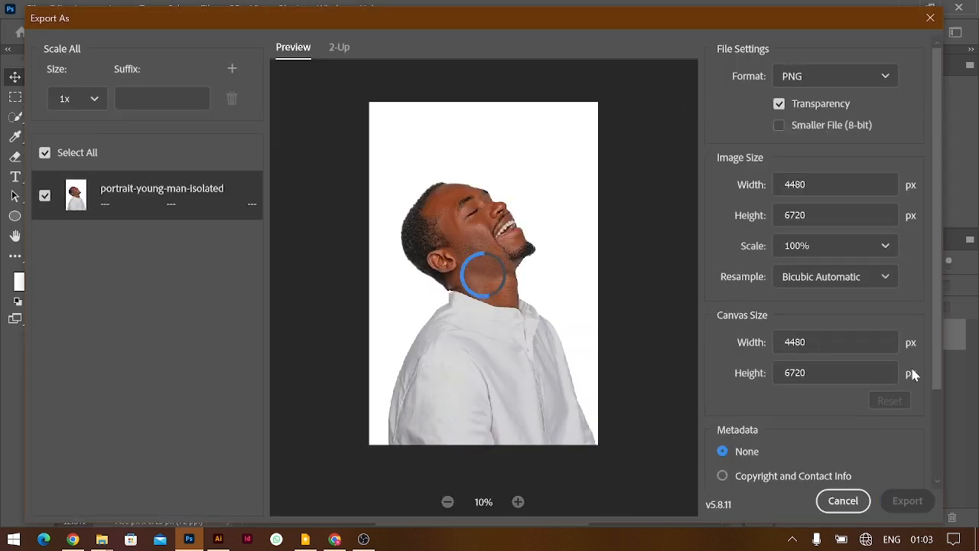
{"action": "left_click", "coordinate": [884, 247]}
{"action": "left_click", "coordinate": [792, 347]}
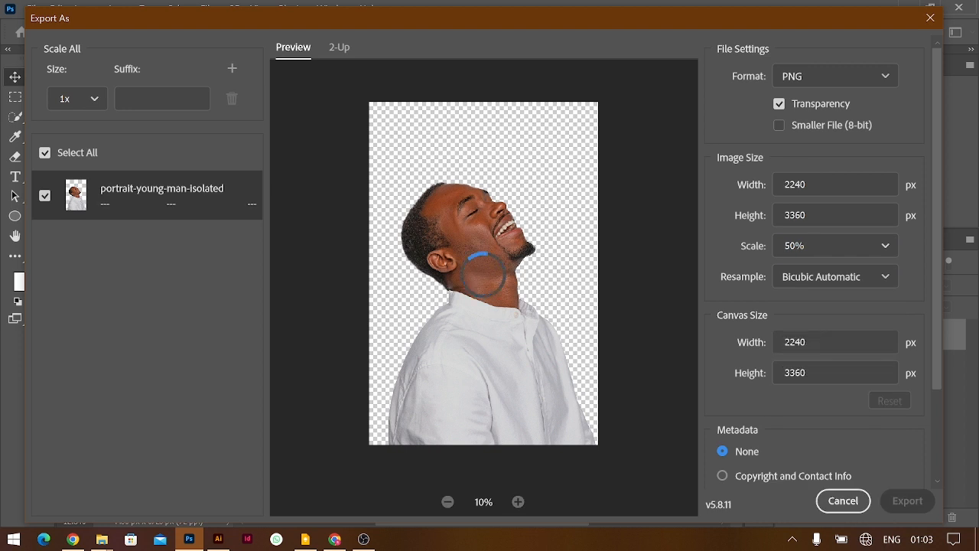
{"action": "left_click", "coordinate": [833, 245]}
{"action": "left_click", "coordinate": [817, 322]}
{"action": "left_click", "coordinate": [907, 500]}
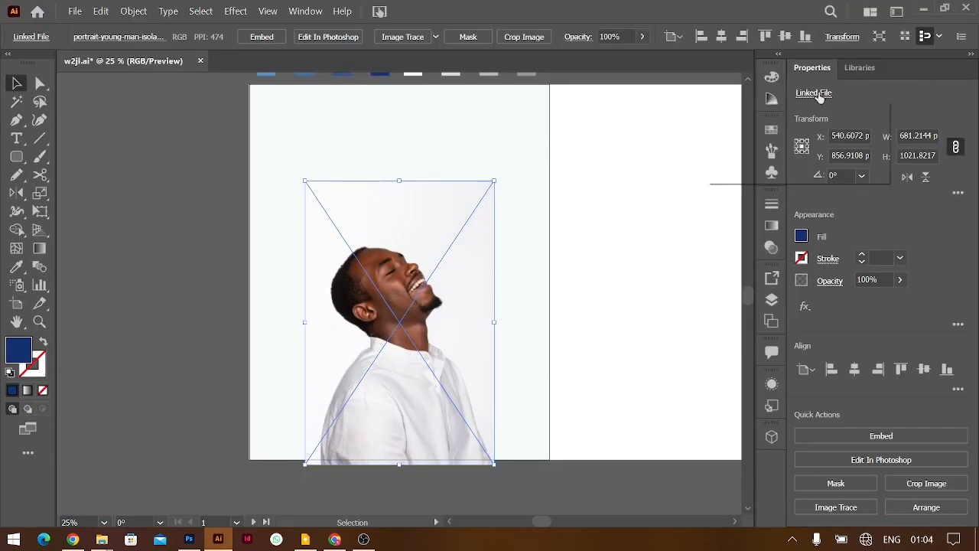
Relink the placed image to the exported transparent portrait PNG and shift it to the artboard's left edge
{"action": "left_click", "coordinate": [799, 176]}
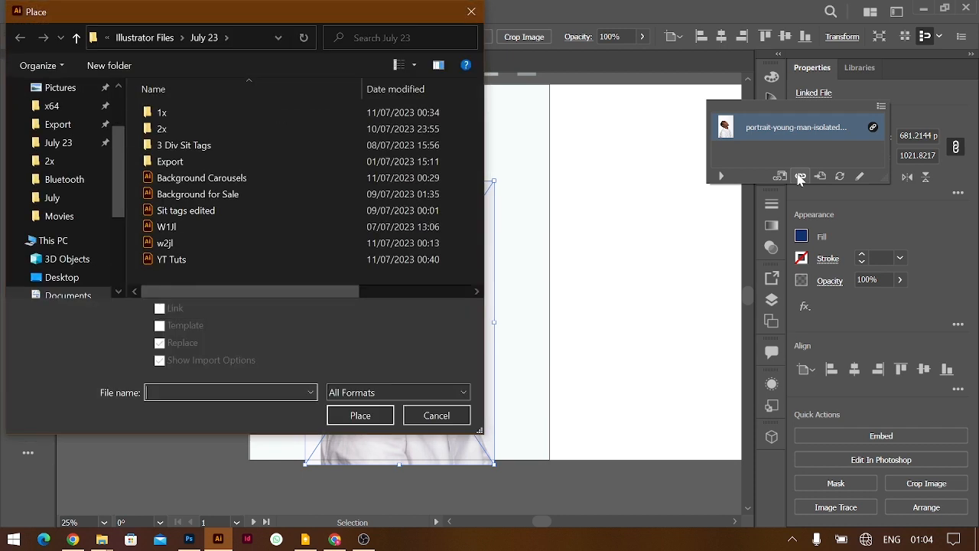
{"action": "scroll", "coordinate": [61, 259], "scroll_direction": "down", "scroll_amount": 1}
{"action": "left_click", "coordinate": [60, 280]}
{"action": "double_click", "coordinate": [183, 132]}
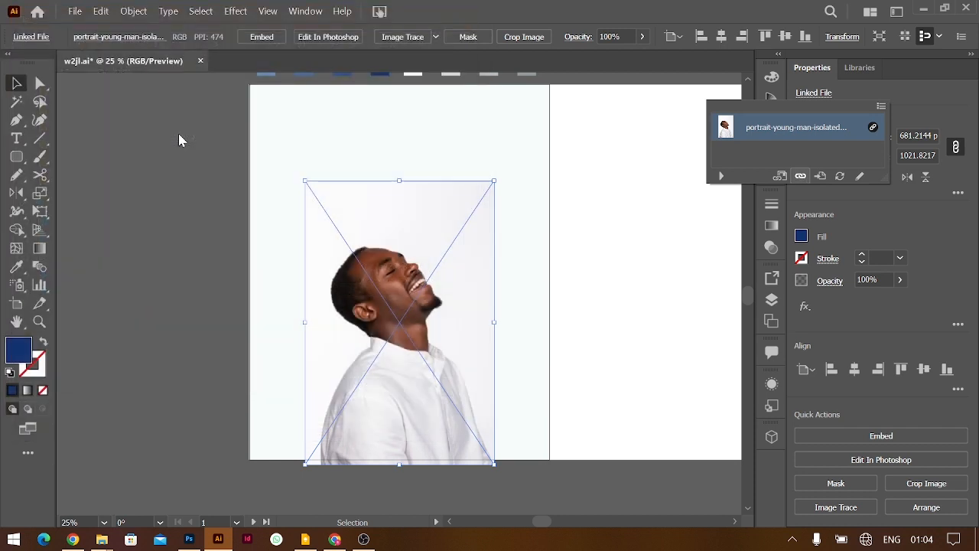
{"action": "left_click", "coordinate": [436, 317]}
{"action": "left_click_drag", "start_coordinate": [407, 331], "coordinate": [337, 337]}
{"action": "left_click", "coordinate": [476, 260]}
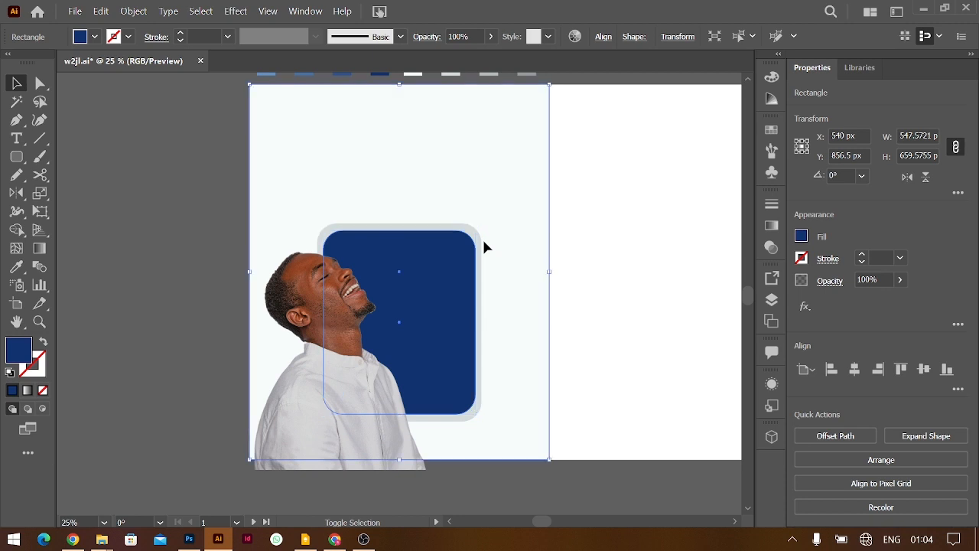
Enlarge and reposition the grey frame and navy rounded rectangle as one framed panel
{"action": "left_click", "coordinate": [484, 244]}
{"action": "left_click", "coordinate": [470, 259]}
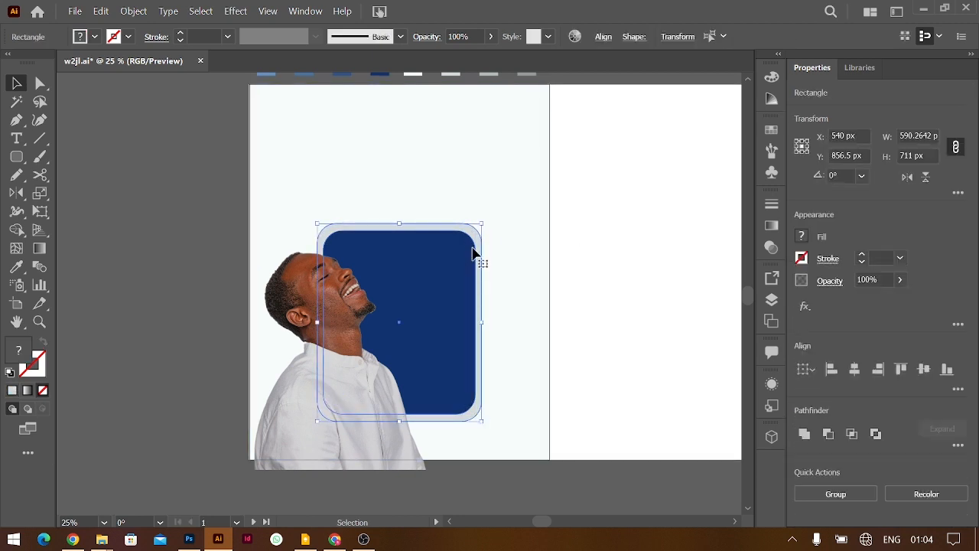
{"action": "left_click_drag", "start_coordinate": [474, 251], "coordinate": [459, 191]}
{"action": "left_click_drag", "start_coordinate": [448, 227], "coordinate": [420, 237]}
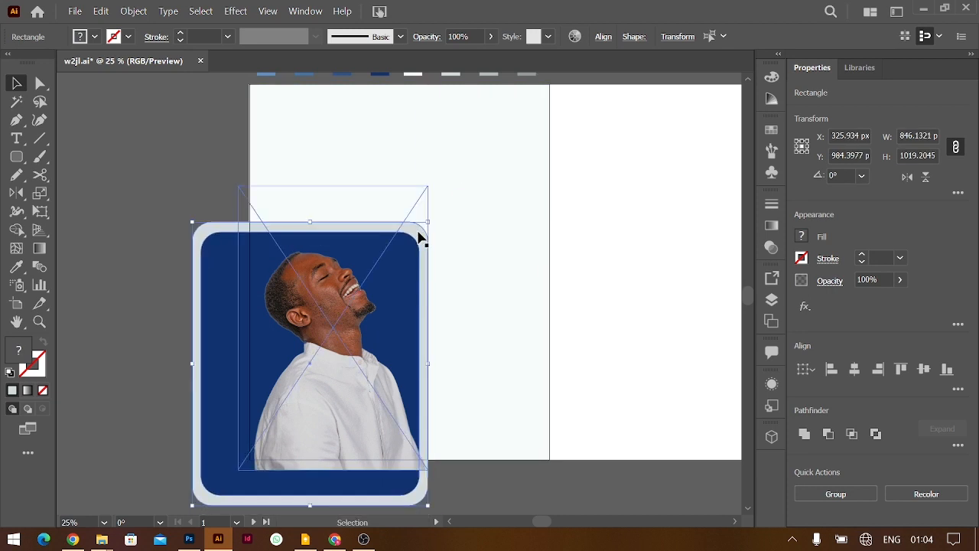
{"action": "left_click", "coordinate": [601, 267]}
{"action": "left_click", "coordinate": [207, 269]}
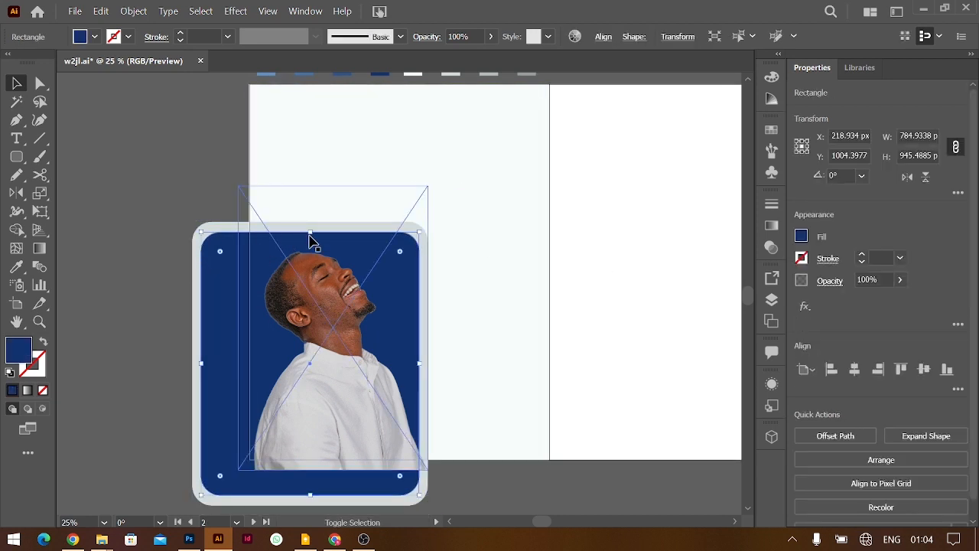
{"action": "left_click_drag", "start_coordinate": [310, 235], "coordinate": [310, 231]}
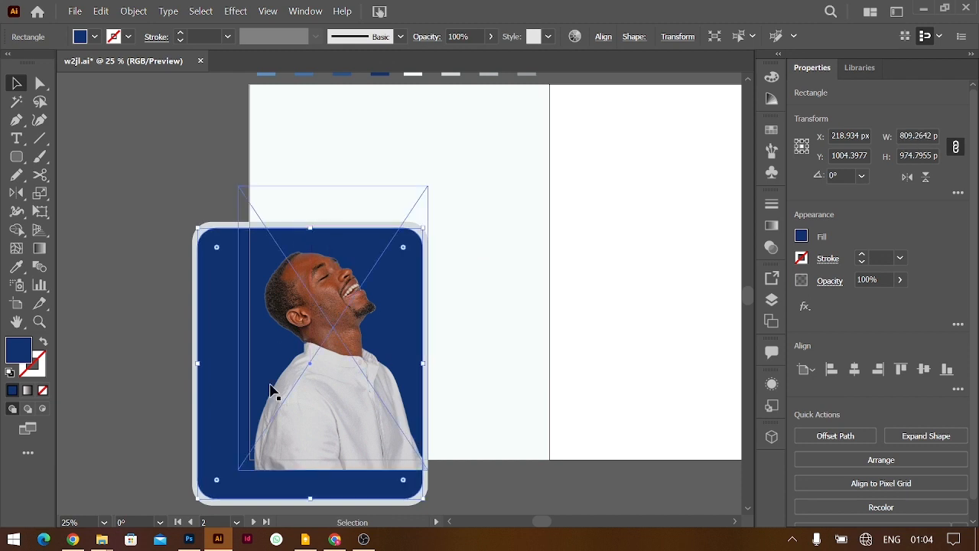
{"action": "left_click", "coordinate": [194, 321], "text": "shift"}
{"action": "mouse_move", "coordinate": [217, 341]}
{"action": "left_mouse_down"}
{"action": "mouse_move", "coordinate": [221, 290]}
{"action": "mouse_move", "coordinate": [222, 343]}
{"action": "mouse_move", "coordinate": [220, 330]}
{"action": "left_mouse_up"}
{"action": "left_click_drag", "start_coordinate": [197, 492], "coordinate": [203, 484]}
{"action": "left_click_drag", "start_coordinate": [223, 411], "coordinate": [206, 412]}
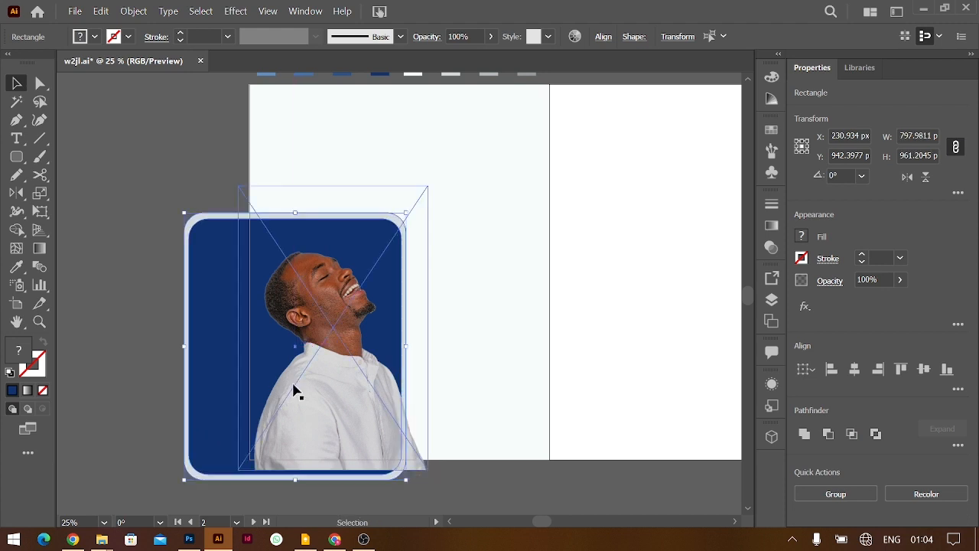
Enlarge the cutout man and lower the framed panel so his head rises above it
{"action": "left_click", "coordinate": [297, 390]}
{"action": "left_click_drag", "start_coordinate": [429, 186], "coordinate": [490, 92]}
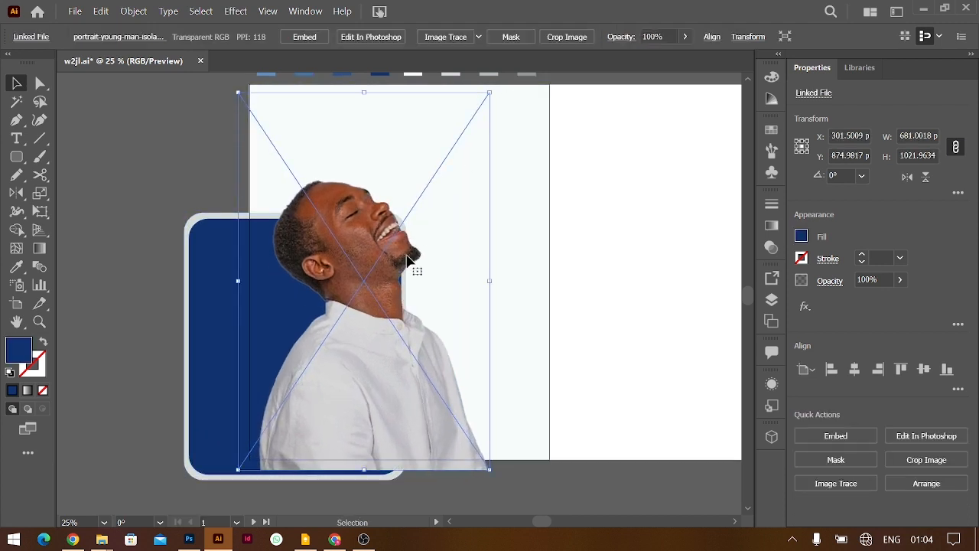
{"action": "scroll", "coordinate": [408, 260], "scroll_direction": "up", "scroll_amount": 2}
{"action": "left_click_drag", "start_coordinate": [377, 321], "coordinate": [376, 340]}
{"action": "left_click", "coordinate": [213, 313]}
{"action": "left_click_drag", "start_coordinate": [212, 313], "coordinate": [235, 397]}
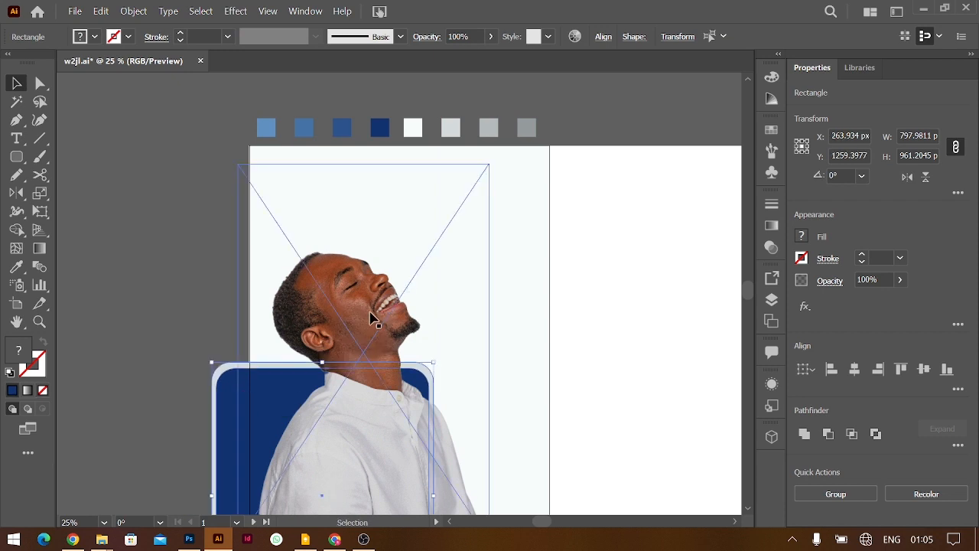
{"action": "left_click_drag", "start_coordinate": [374, 325], "coordinate": [369, 325]}
{"action": "left_click", "coordinate": [667, 308]}
{"action": "scroll", "coordinate": [668, 308], "scroll_direction": "down", "scroll_amount": 2}
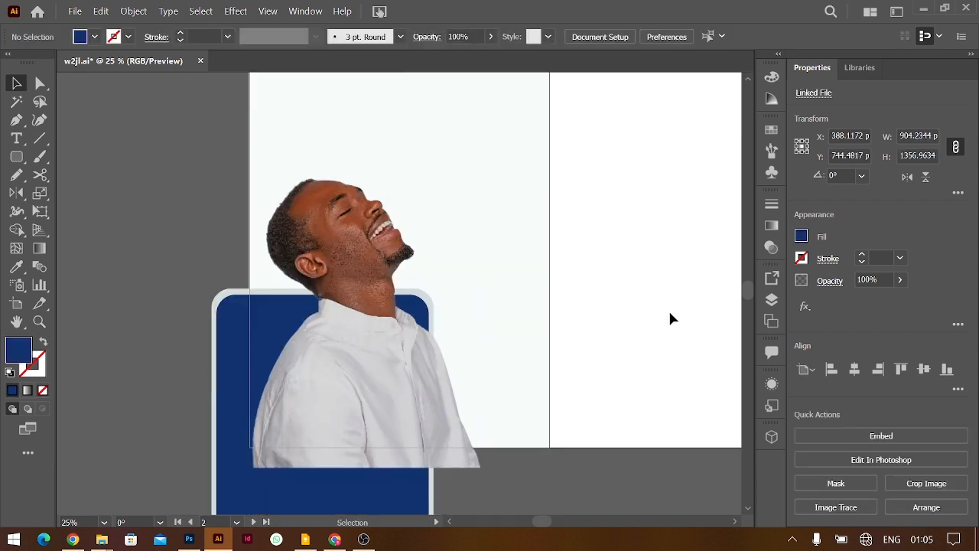
{"action": "left_click_drag", "start_coordinate": [388, 314], "coordinate": [393, 313]}
{"action": "left_click_drag", "start_coordinate": [232, 344], "coordinate": [225, 344]}
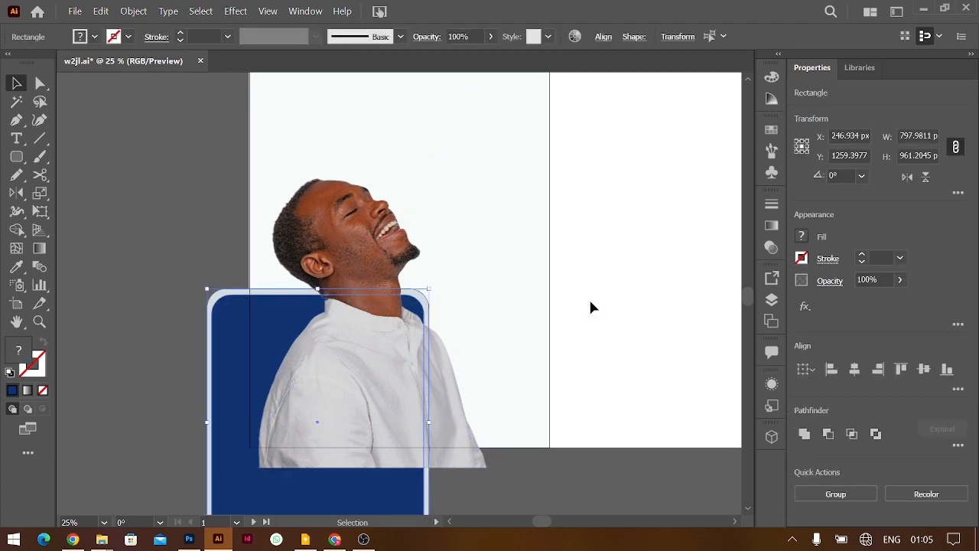
{"action": "left_click", "coordinate": [660, 327]}
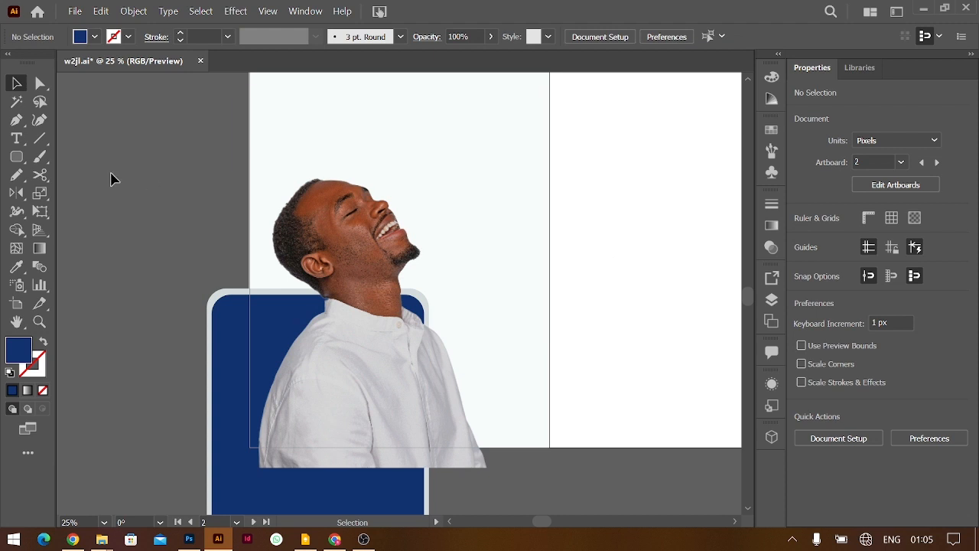
{"action": "left_click", "coordinate": [16, 138]}
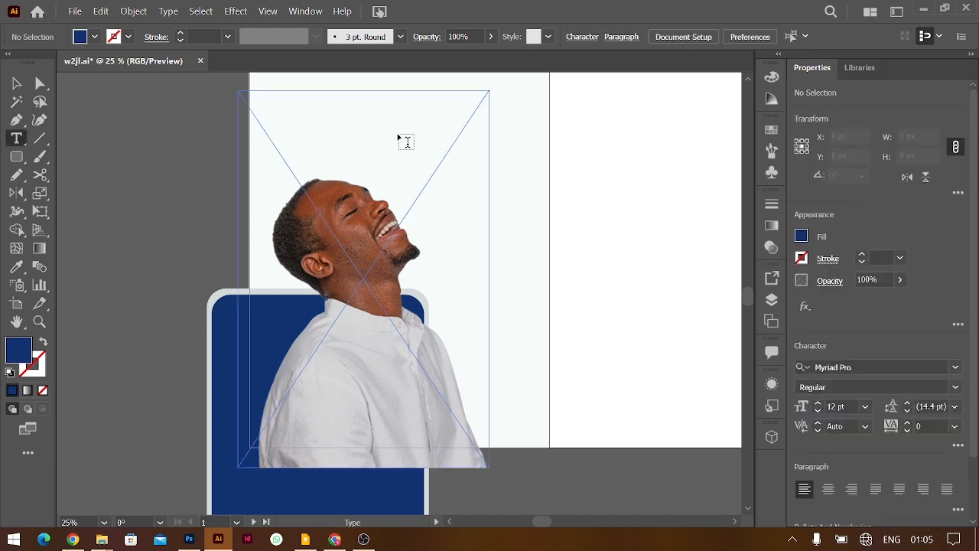
Paste the headline 'Unleash Creativity, Captivate Audiences' and set it in Matcha Serif Regular at 72 pt
{"action": "left_click", "coordinate": [406, 139]}
{"action": "key", "text": "super+v"}
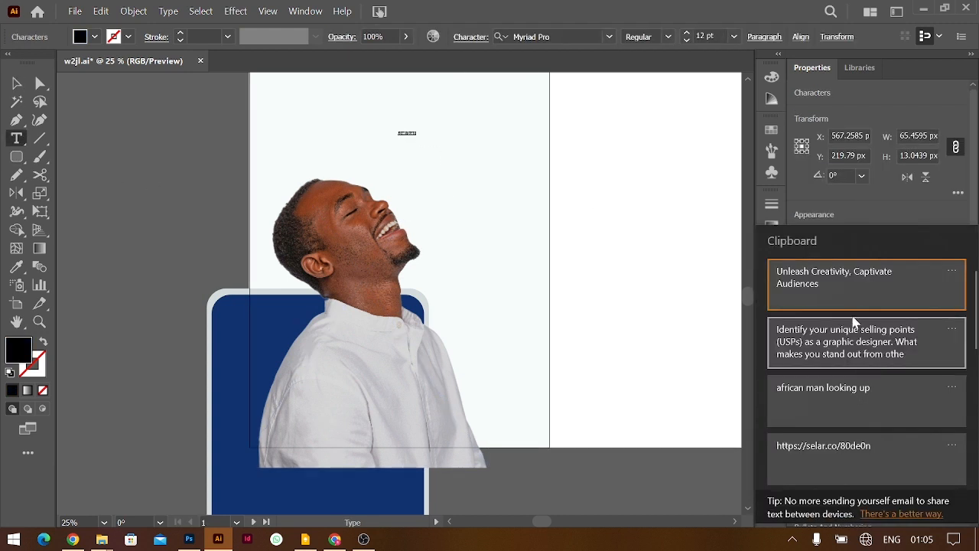
{"action": "key", "text": "Return"}
{"action": "key", "text": "ctrl+a"}
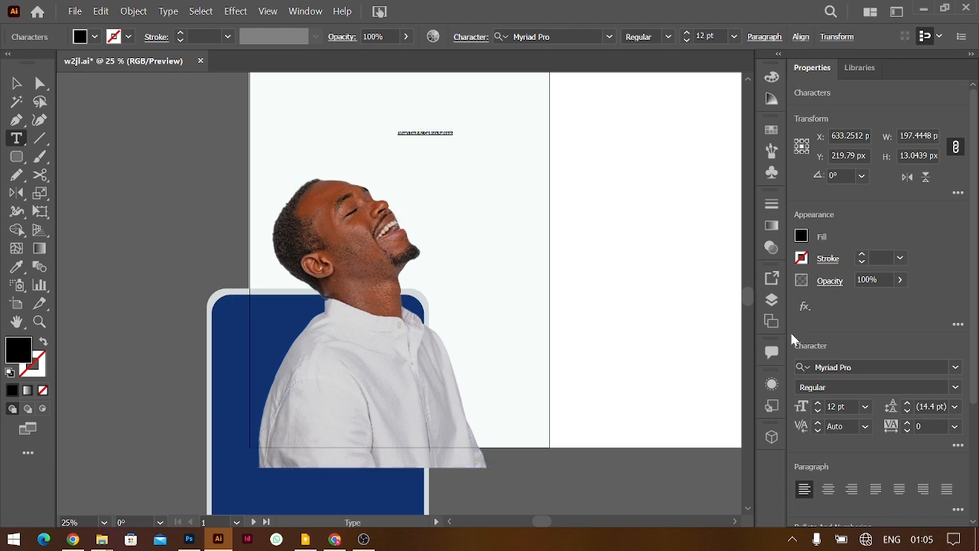
{"action": "left_click", "coordinate": [956, 367]}
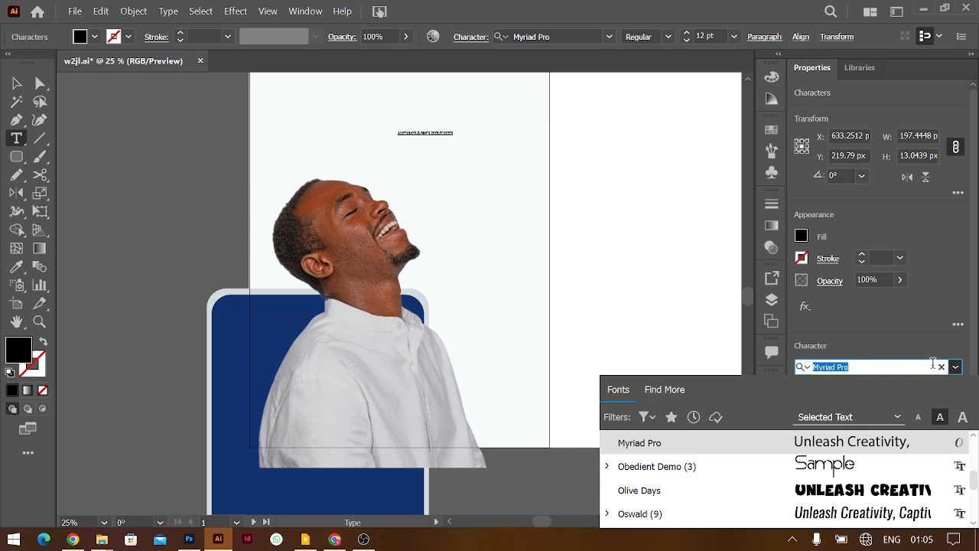
{"action": "type", "text": "matcha"}
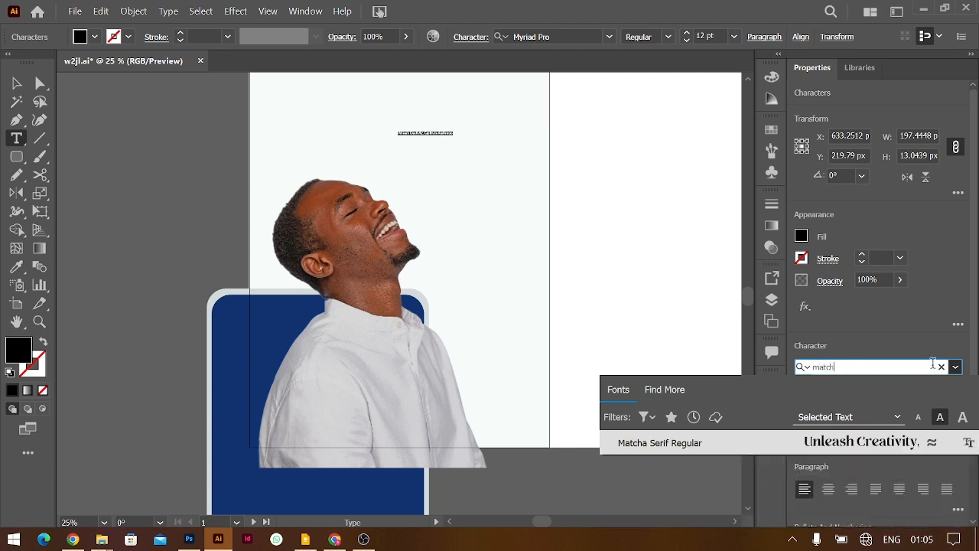
{"action": "key", "text": "Return"}
{"action": "left_click", "coordinate": [865, 406]}
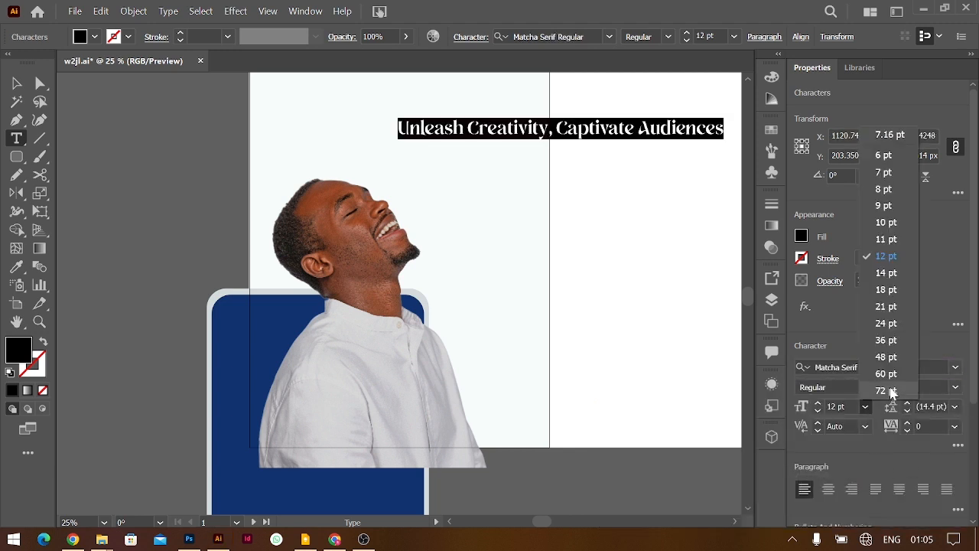
{"action": "left_click", "coordinate": [880, 390]}
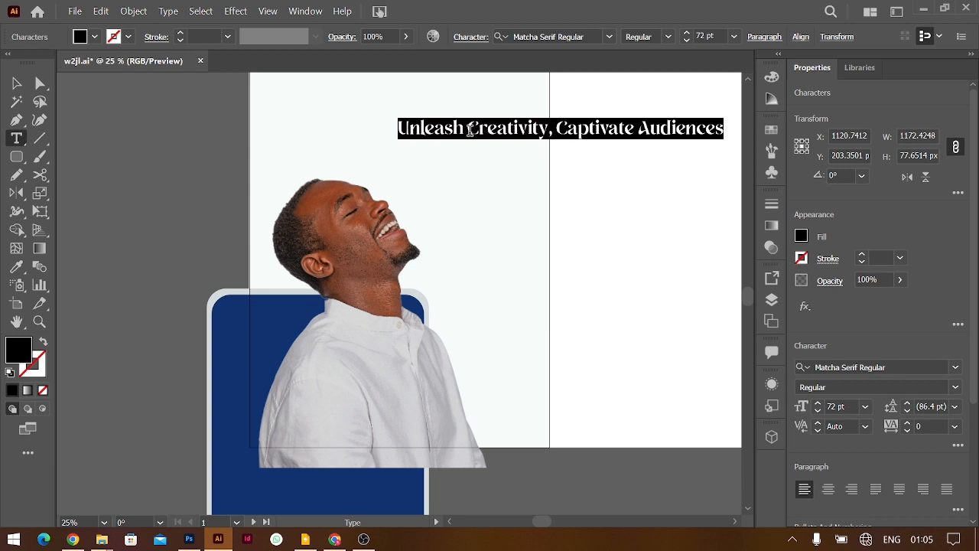
Break the headline onto four lines, enlarge it to 100 pt, and tighten the leading
{"action": "left_click", "coordinate": [469, 130]}
{"action": "key", "text": "Return"}
{"action": "key", "text": "Escape"}
{"action": "left_click", "coordinate": [849, 406]}
{"action": "type", "text": "110"}
{"action": "key", "text": "Return"}
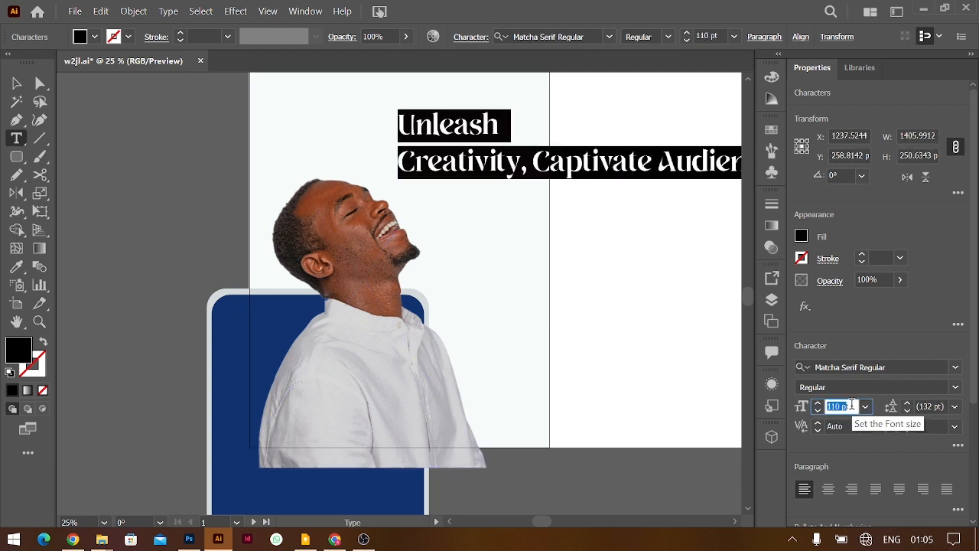
{"action": "type", "text": "100"}
{"action": "key", "text": "Return"}
{"action": "left_click", "coordinate": [525, 157]}
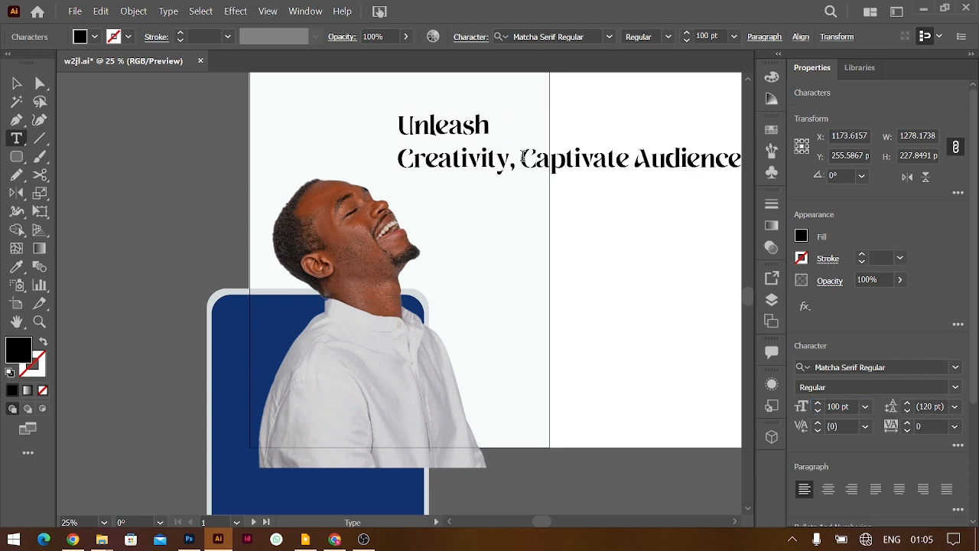
{"action": "key", "text": "Return"}
{"action": "key", "text": "Return"}
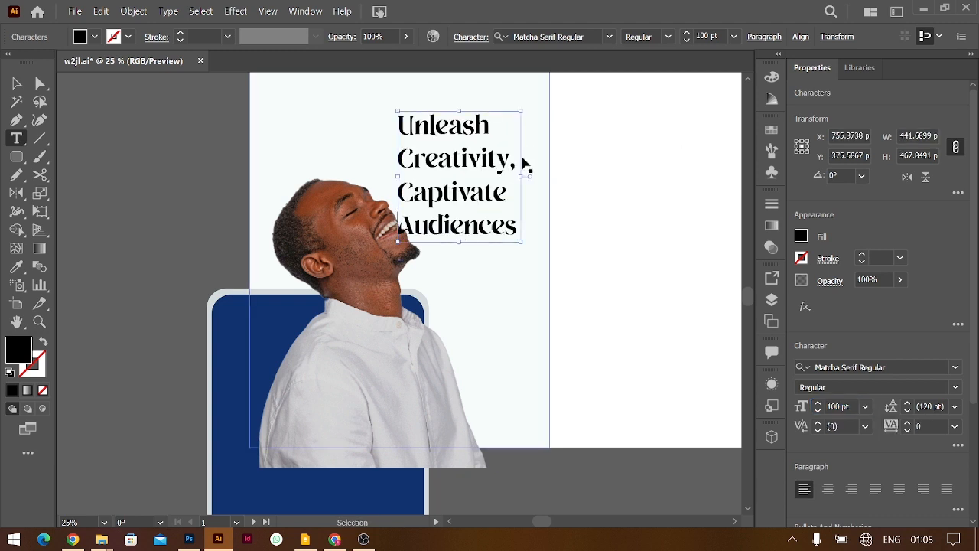
{"action": "key", "text": "ctrl+a"}
{"action": "key", "text": "alt+Up"}
{"action": "key", "text": "alt+Up"}
{"action": "key", "text": "alt+Up"}
{"action": "key", "text": "alt+Up"}
{"action": "key", "text": "alt+Up"}
{"action": "key", "text": "alt+Up"}
{"action": "key", "text": "alt+Up"}
{"action": "key", "text": "alt+Up"}
{"action": "key", "text": "alt+Up"}
{"action": "key", "text": "alt+Up"}
{"action": "key", "text": "alt+Up"}
{"action": "key", "text": "alt+Up"}
{"action": "key", "text": "alt+Up"}
{"action": "key", "text": "alt+Up"}
{"action": "key", "text": "alt+Up"}
{"action": "key", "text": "alt+Up"}
{"action": "key", "text": "alt+Up"}
{"action": "key", "text": "alt+Up"}
{"action": "key", "text": "alt+Up"}
{"action": "key", "text": "alt+Up"}
{"action": "key", "text": "alt+Up"}
{"action": "key", "text": "alt+Up"}
{"action": "key", "text": "alt+Up"}
{"action": "key", "text": "alt+Up"}
{"action": "key", "text": "alt+Up"}
{"action": "key", "text": "alt+Up"}
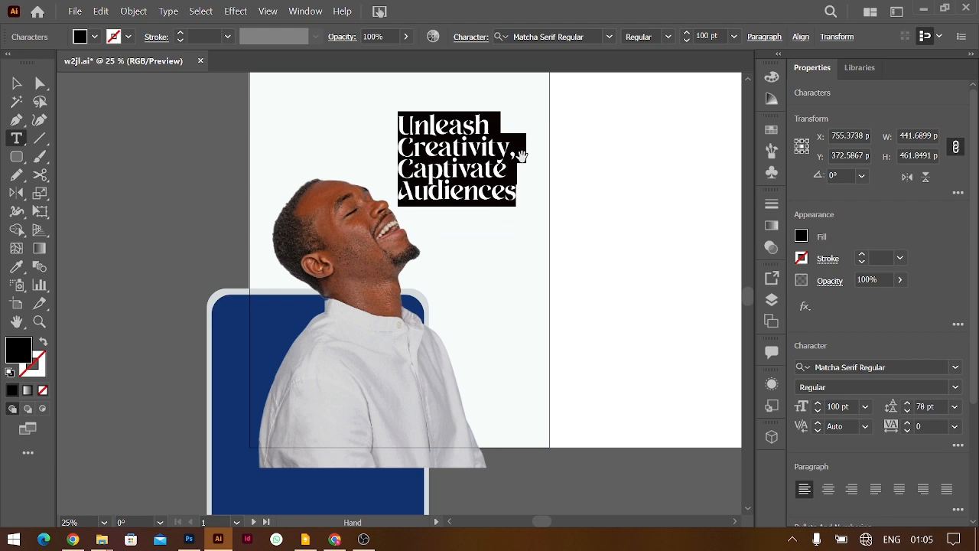
{"action": "left_click", "coordinate": [19, 87]}
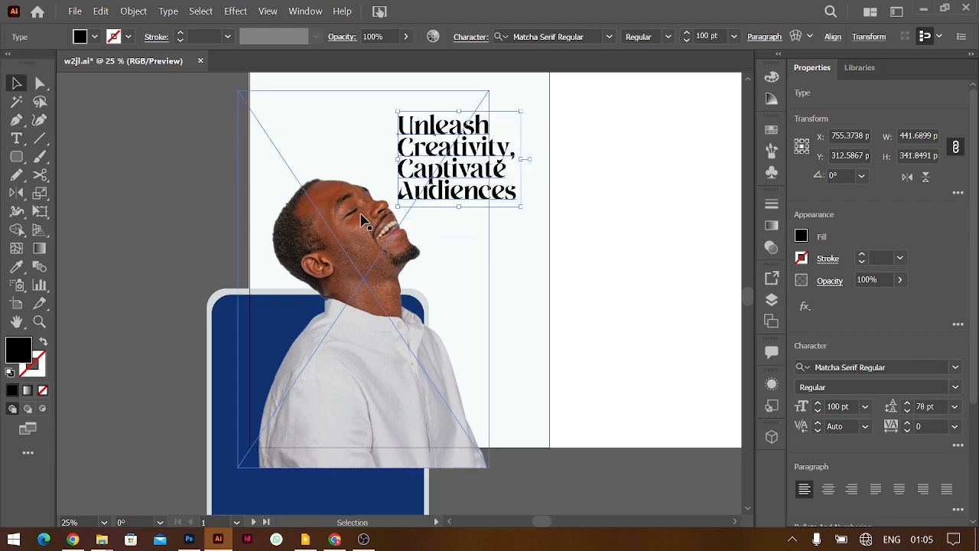
Colour the headline with the navy swatch and nudge it and the portrait into place
{"action": "left_click_drag", "start_coordinate": [363, 229], "coordinate": [353, 230]}
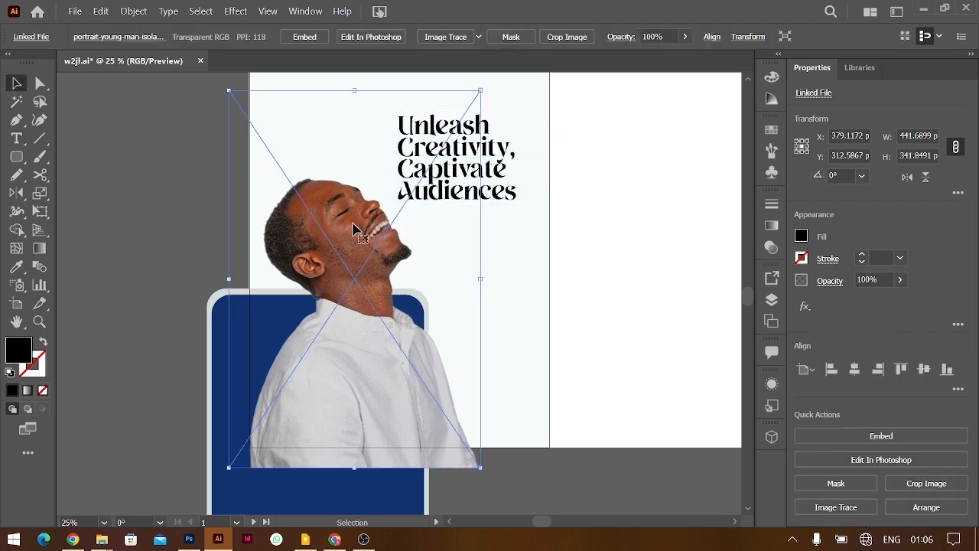
{"action": "scroll", "coordinate": [505, 237], "scroll_direction": "up", "scroll_amount": 2}
{"action": "left_click", "coordinate": [511, 242]}
{"action": "key", "text": "i"}
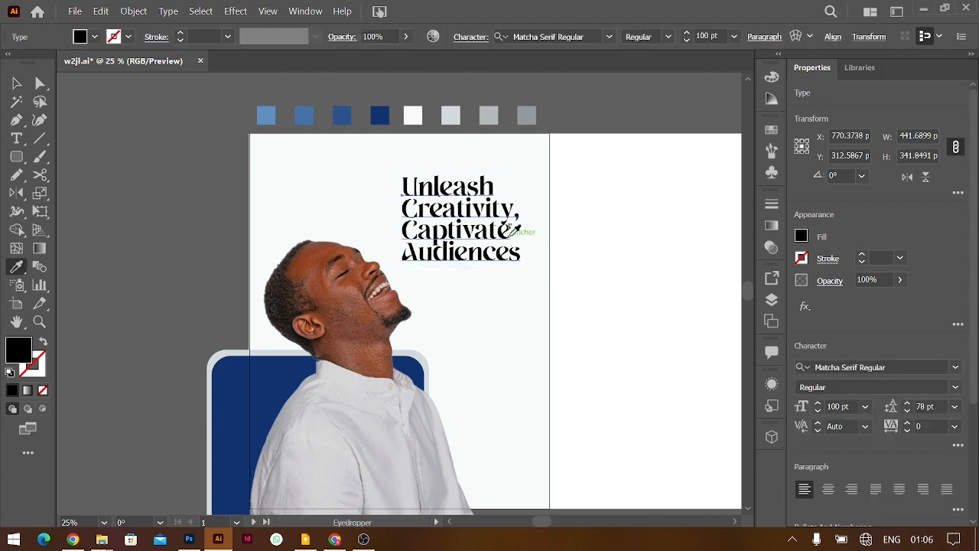
{"action": "left_click", "coordinate": [380, 114]}
{"action": "left_click", "coordinate": [16, 83]}
{"action": "left_click_drag", "start_coordinate": [478, 217], "coordinate": [478, 222]}
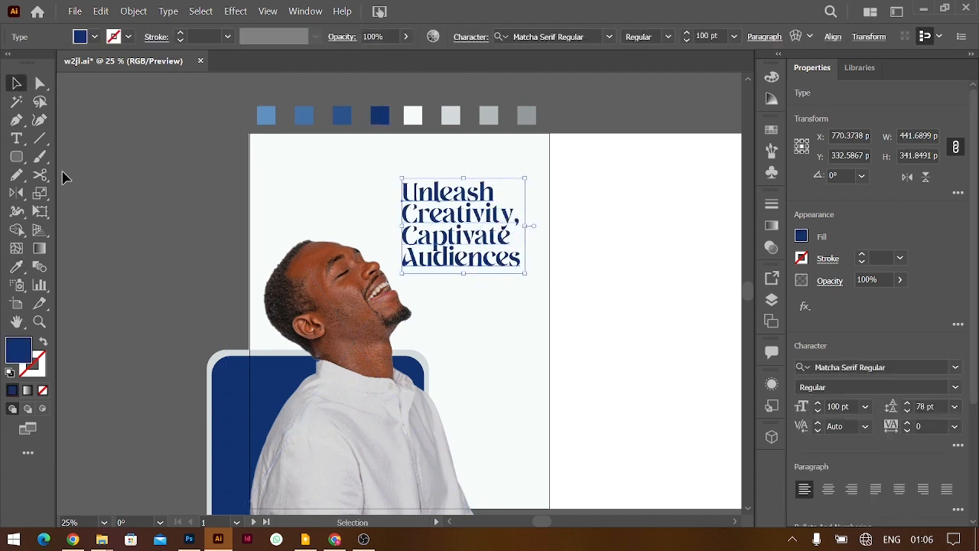
Draw a 307 × 90 px rectangle under the headline, filled medium blue, and nudge it lower
{"action": "left_click_drag", "start_coordinate": [16, 156], "coordinate": [88, 156]}
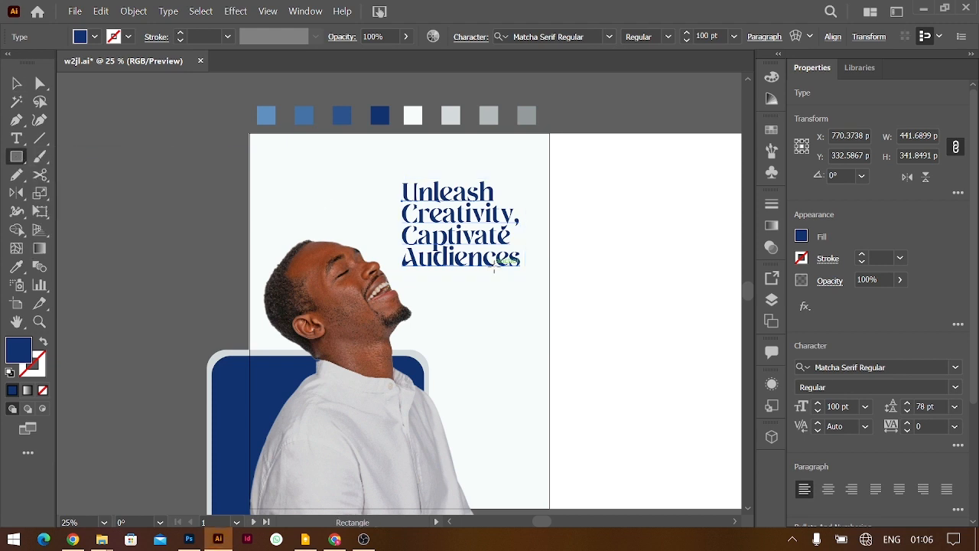
{"action": "mouse_move", "coordinate": [434, 271]}
{"action": "left_mouse_down"}
{"action": "mouse_move", "coordinate": [517, 286]}
{"action": "mouse_move", "coordinate": [521, 296]}
{"action": "mouse_move", "coordinate": [479, 277]}
{"action": "left_mouse_up"}
{"action": "key", "text": "v"}
{"action": "key", "text": "i"}
{"action": "left_click", "coordinate": [270, 114]}
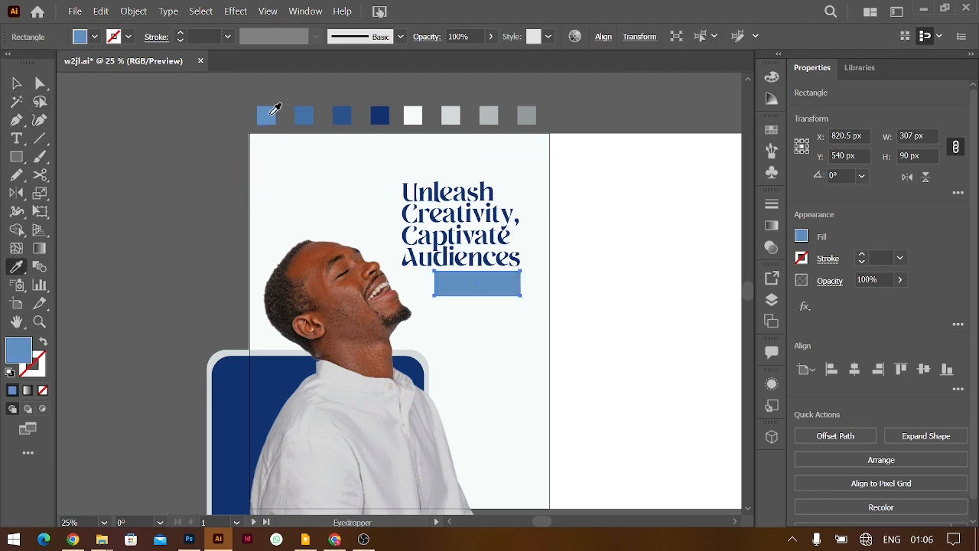
{"action": "left_click", "coordinate": [311, 114]}
{"action": "key", "text": "v"}
{"action": "left_click", "coordinate": [616, 279]}
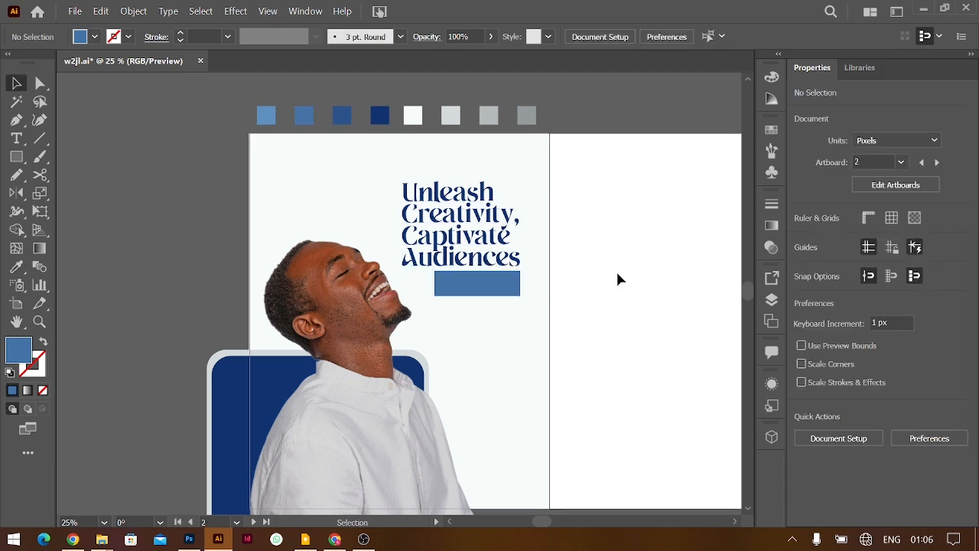
{"action": "left_click_drag", "start_coordinate": [499, 284], "coordinate": [498, 294]}
{"action": "left_click", "coordinate": [681, 315]}
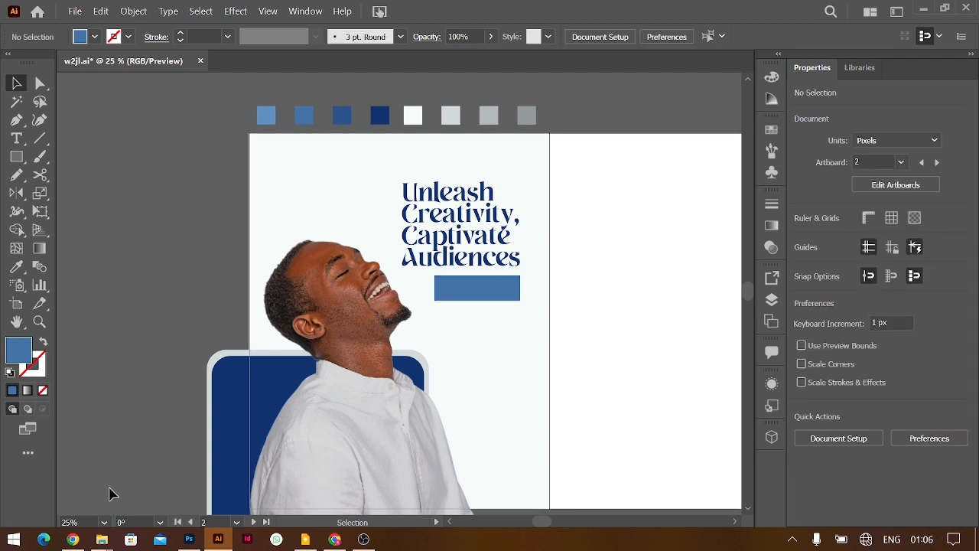
{"action": "left_click", "coordinate": [73, 539]}
Copy the subheading "Discover the Power of [Your Name]'s Unique Style" from ChatGPT and return to Illustrator
{"action": "left_click", "coordinate": [326, 13]}
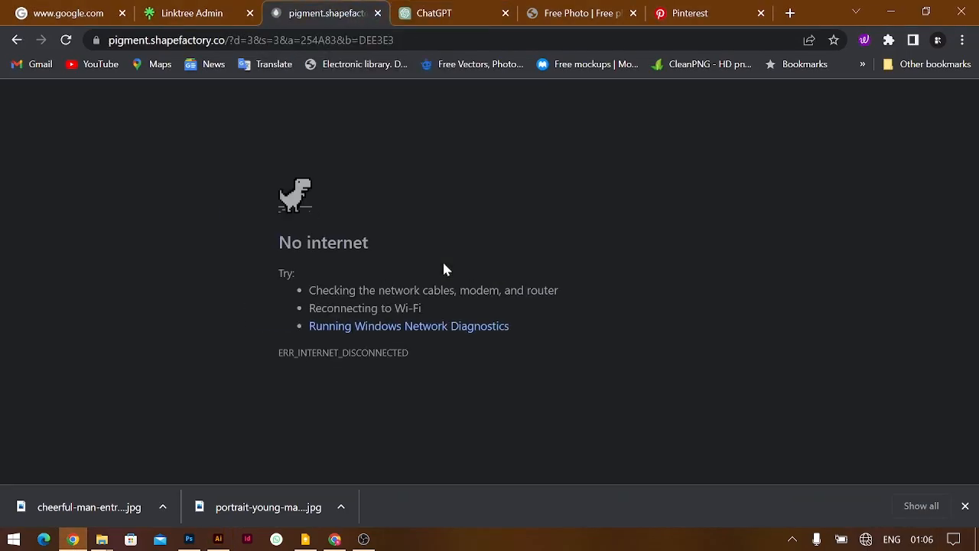
{"action": "left_click", "coordinate": [442, 17]}
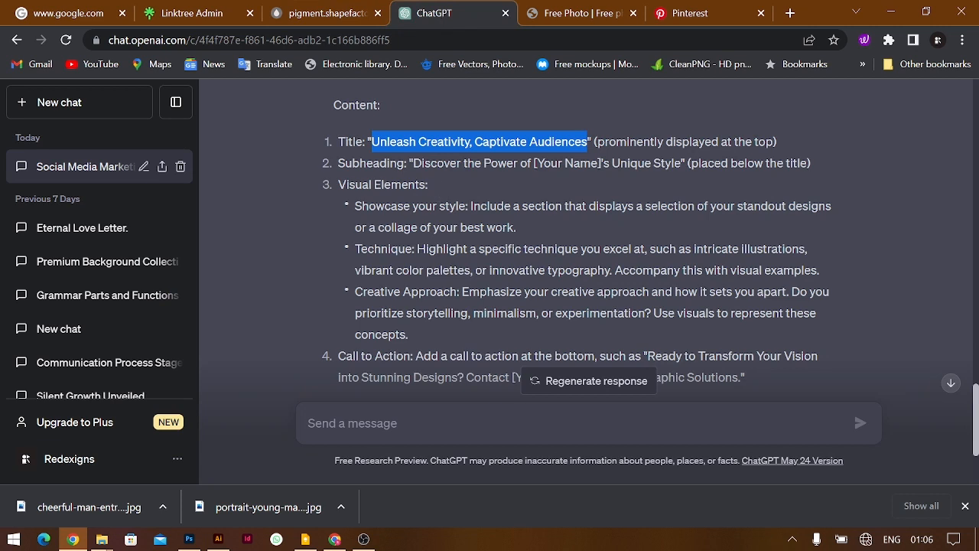
{"action": "left_click_drag", "start_coordinate": [413, 162], "coordinate": [699, 163]}
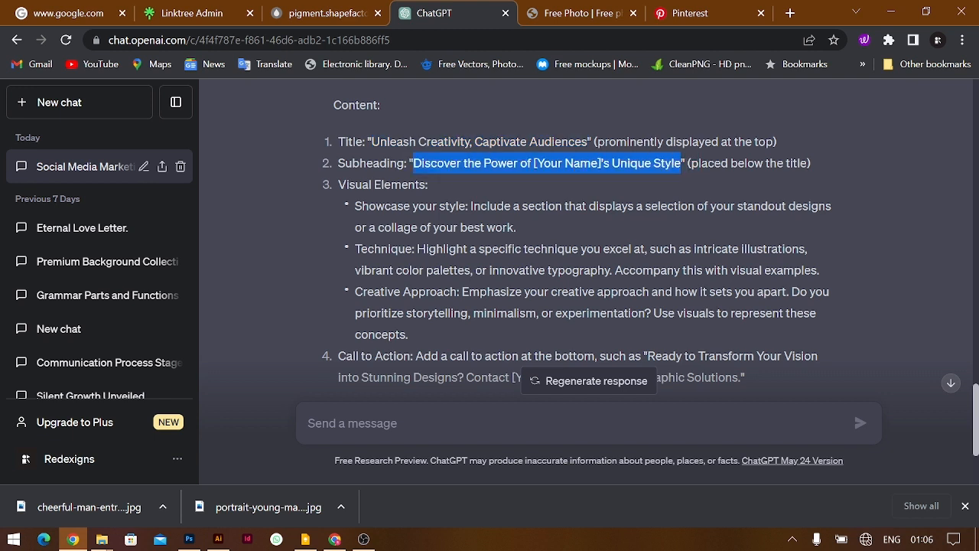
{"action": "key", "text": "alt+Tab"}
{"action": "key", "text": "ctrl+plus"}
{"action": "key", "text": "ctrl+plus"}
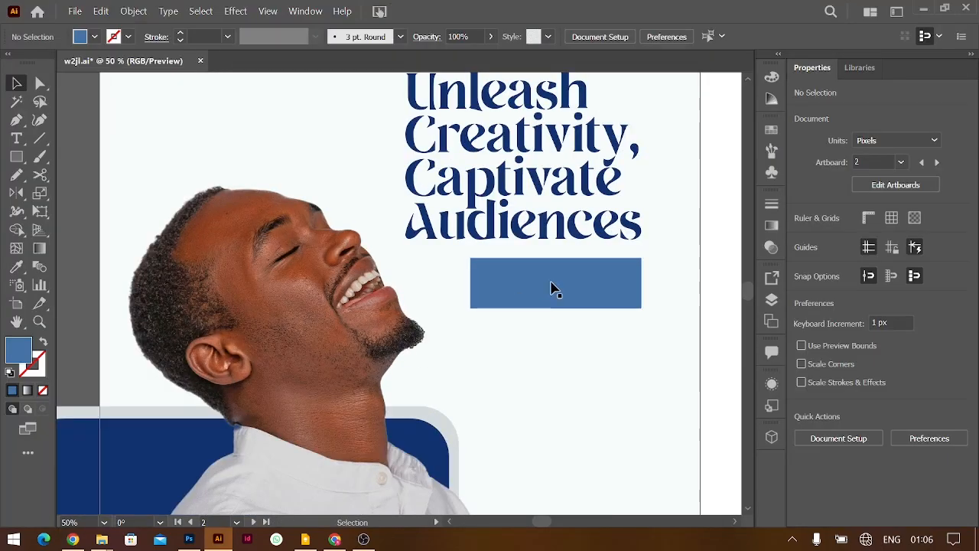
Duplicate the headline to the lower right and paste the subheading text into the copy
{"action": "scroll", "coordinate": [550, 287], "scroll_direction": "right", "scroll_amount": 3}
{"action": "left_click_drag", "start_coordinate": [491, 228], "coordinate": [670, 357]}
{"action": "double_click", "coordinate": [670, 357]}
{"action": "key", "text": "ctrl+a"}
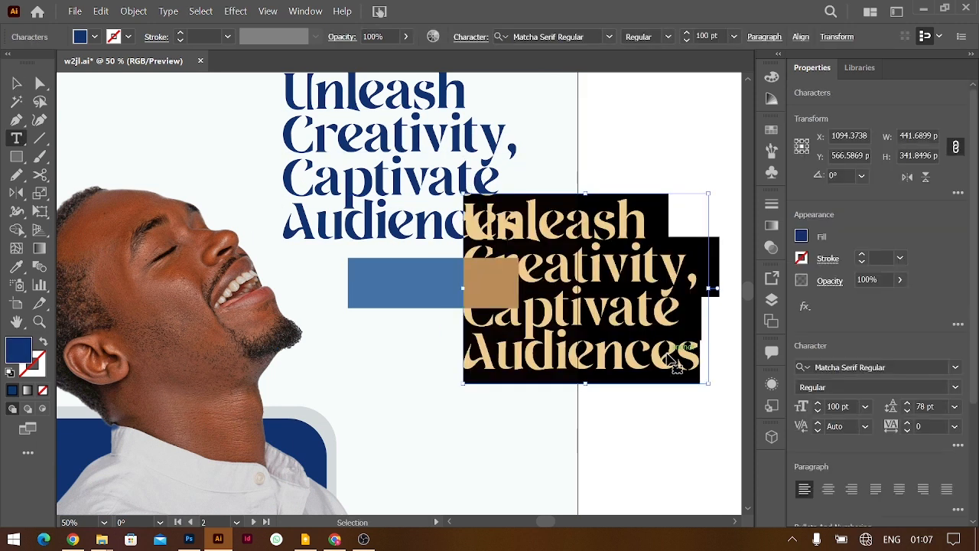
{"action": "key", "text": "ctrl+v"}
{"action": "key", "text": "ctrl+a"}
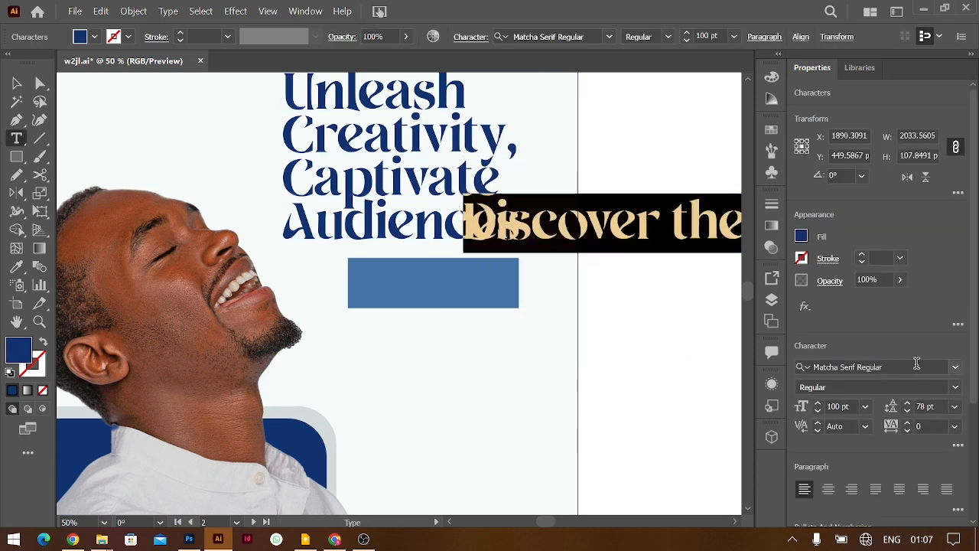
Set the subheading font to Outfit at 24 pt
{"action": "left_click", "coordinate": [916, 364]}
{"action": "type", "text": "outf"}
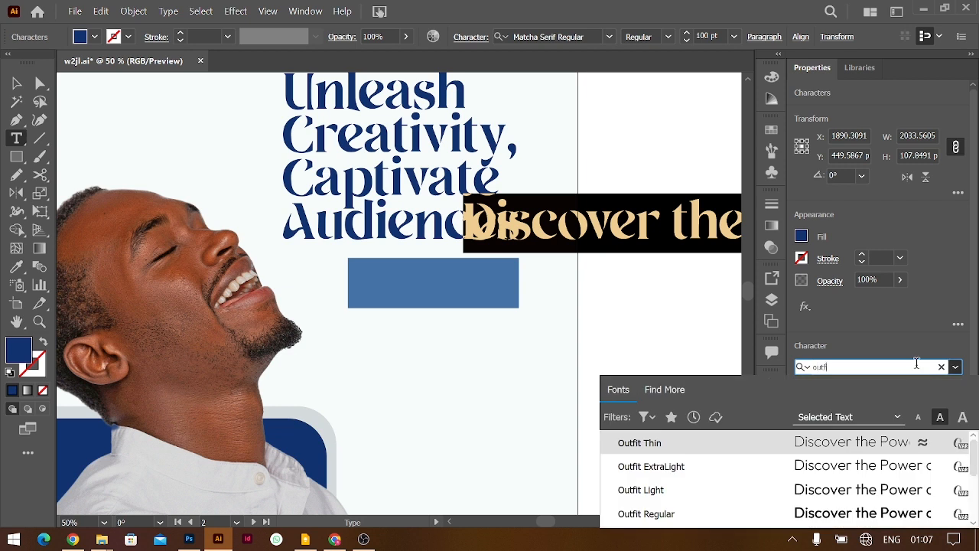
{"action": "type", "text": "i"}
{"action": "key", "text": "Return"}
{"action": "left_click", "coordinate": [866, 407]}
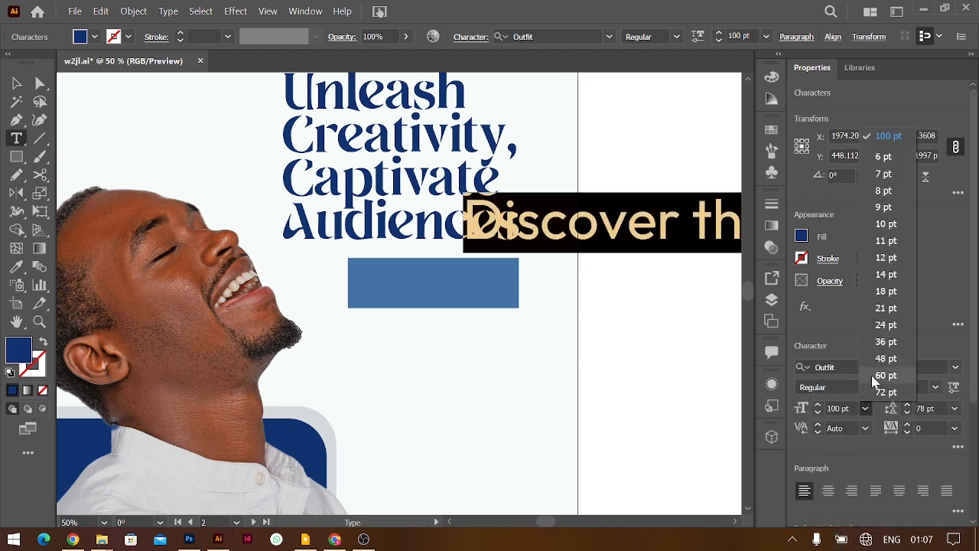
{"action": "left_click", "coordinate": [880, 325]}
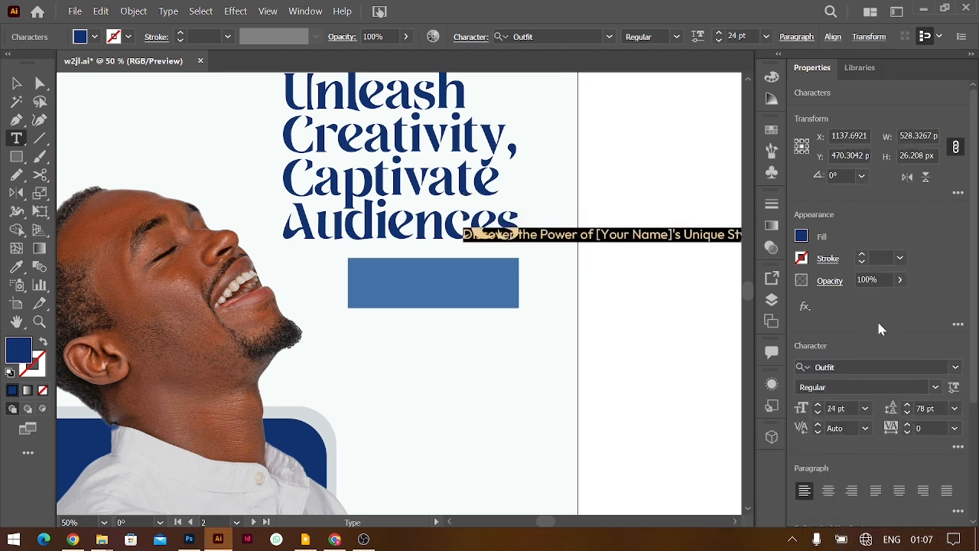
{"action": "left_click", "coordinate": [17, 82]}
Move the subheading onto the blue rectangle and replace [Your Name] with 'Redexigns'
{"action": "left_click_drag", "start_coordinate": [625, 235], "coordinate": [523, 270]}
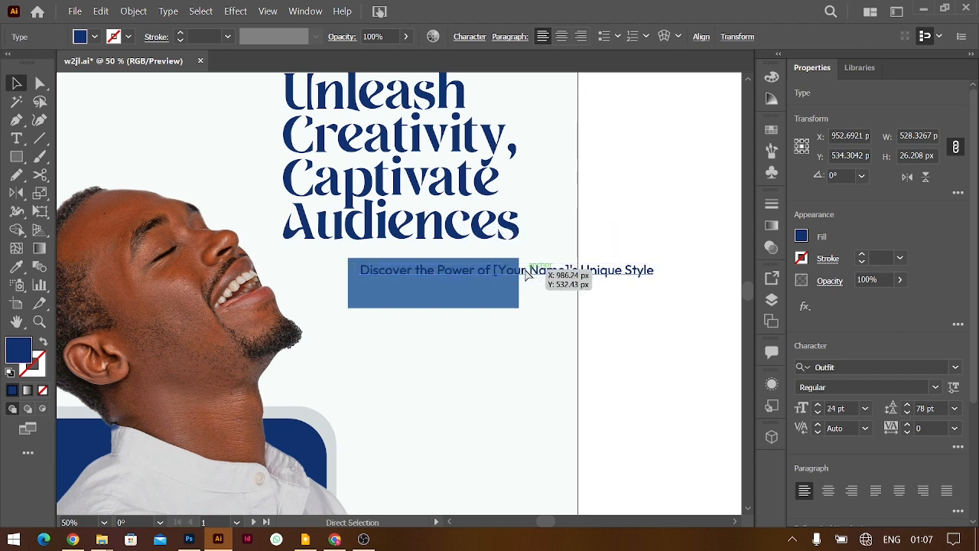
{"action": "key", "text": "ctrl+equal"}
{"action": "key", "text": "ctrl+equal"}
{"action": "key", "text": "ctrl+equal"}
{"action": "scroll", "coordinate": [456, 307], "scroll_direction": "left", "scroll_amount": 4}
{"action": "double_click", "coordinate": [453, 301]}
{"action": "left_click_drag", "start_coordinate": [456, 294], "coordinate": [683, 275]}
{"action": "type", "text": "Redexigns"}
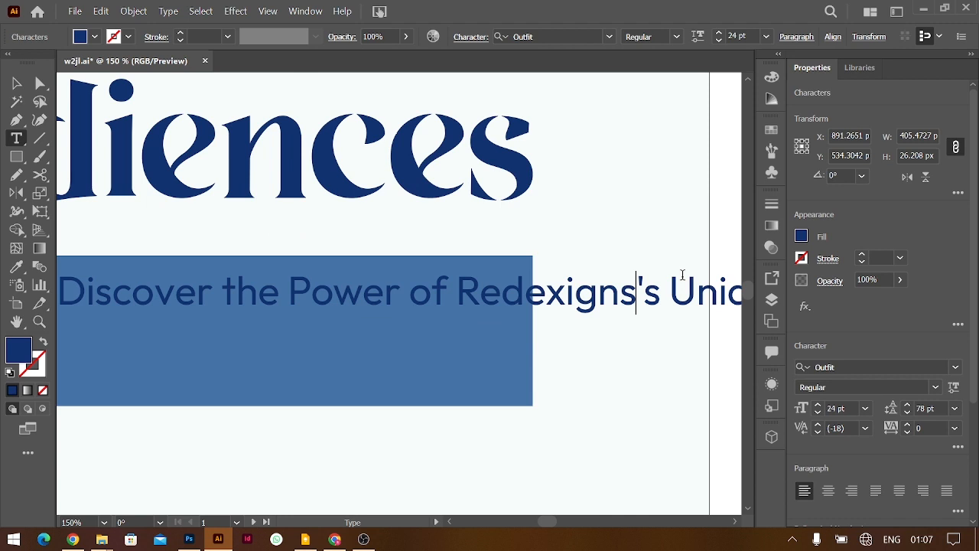
{"action": "left_click", "coordinate": [17, 83]}
Shift the subheading slightly left and add a line break before the brand name
{"action": "scroll", "coordinate": [251, 298], "scroll_direction": "down", "scroll_amount": 1}
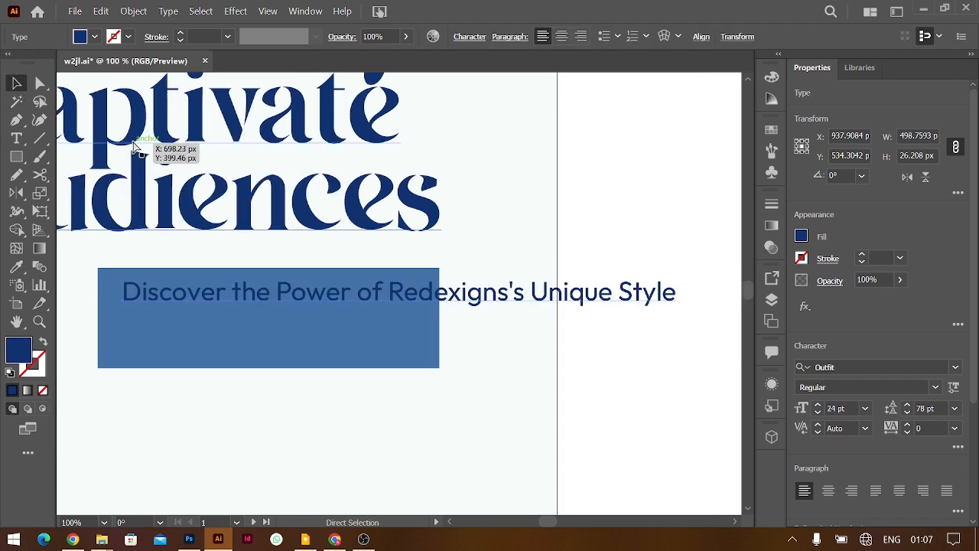
{"action": "left_click_drag", "start_coordinate": [261, 302], "coordinate": [259, 301]}
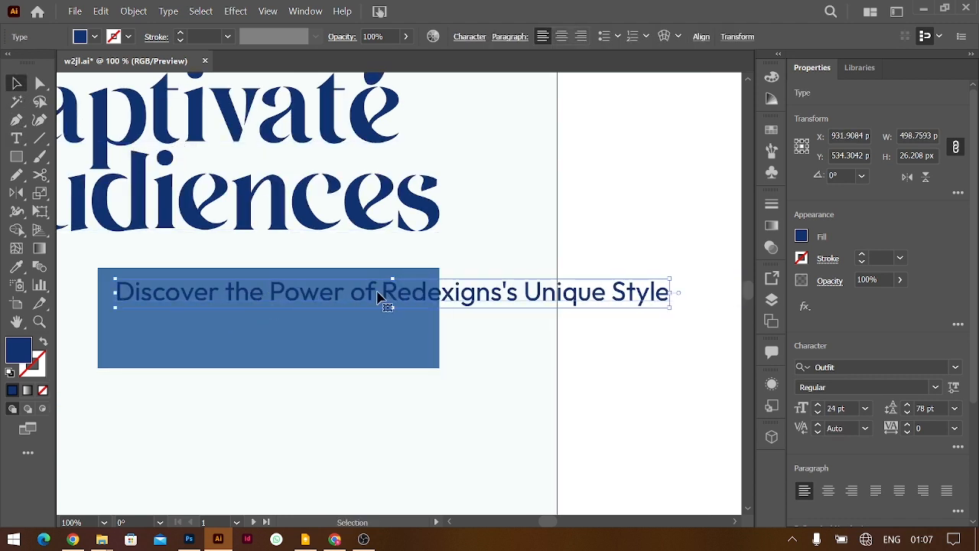
{"action": "key", "text": "t"}
{"action": "key", "text": "Return"}
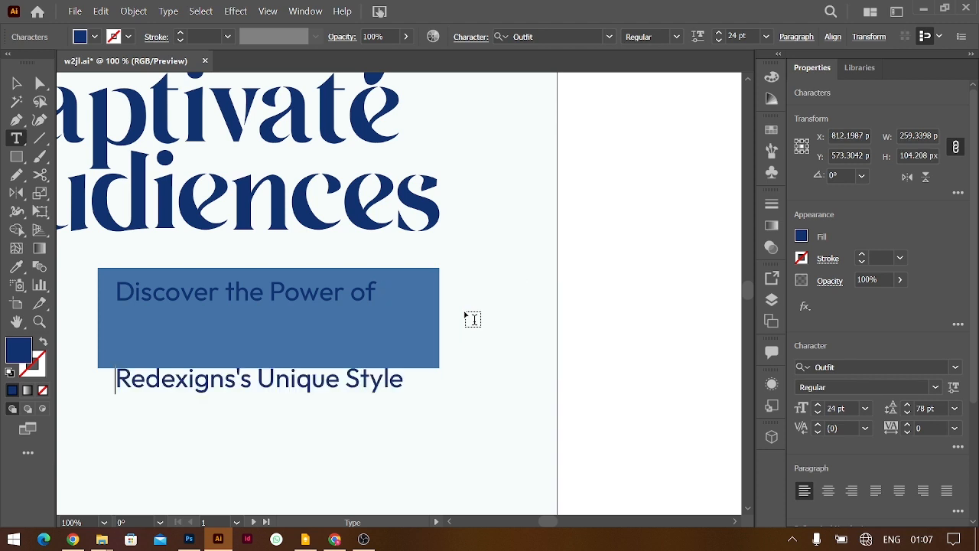
Set the subheading's leading to Auto and its fill to white
{"action": "key", "text": "ctrl+a"}
{"action": "left_click", "coordinate": [954, 407]}
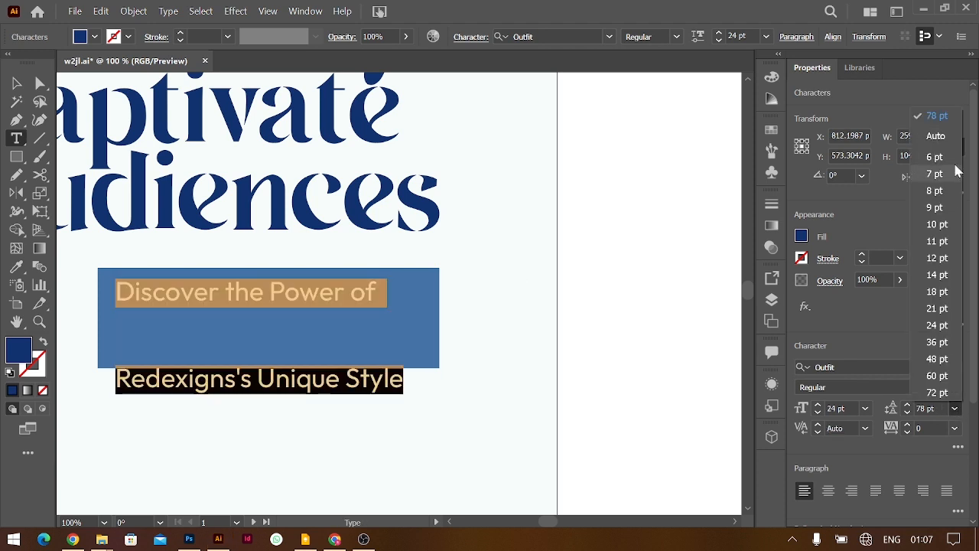
{"action": "left_click", "coordinate": [937, 148]}
{"action": "left_click", "coordinate": [800, 237]}
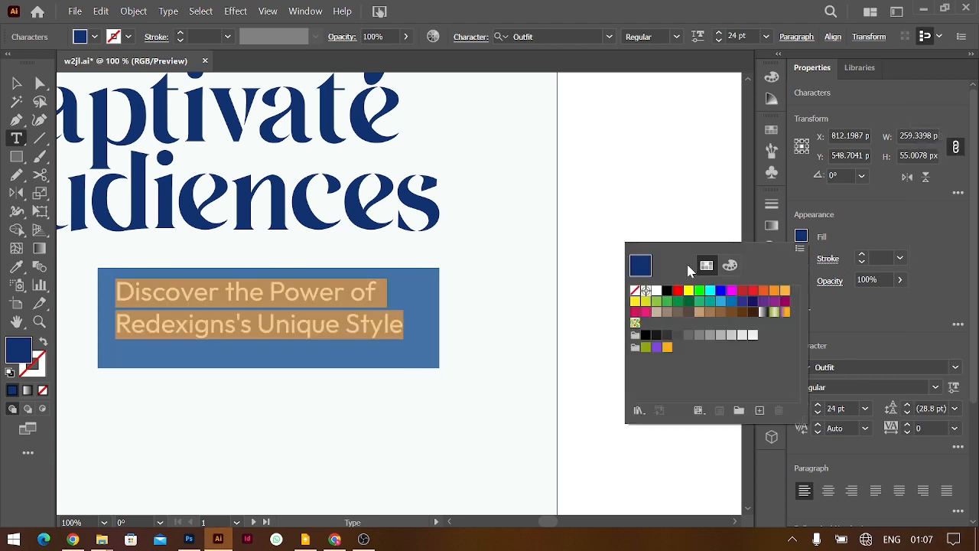
{"action": "left_click", "coordinate": [656, 291]}
{"action": "key", "text": "Escape"}
Widen the blue rectangle to the left, shorten it to 53 px, and raise the subheading
{"action": "scroll", "coordinate": [367, 294], "scroll_direction": "left", "scroll_amount": 5}
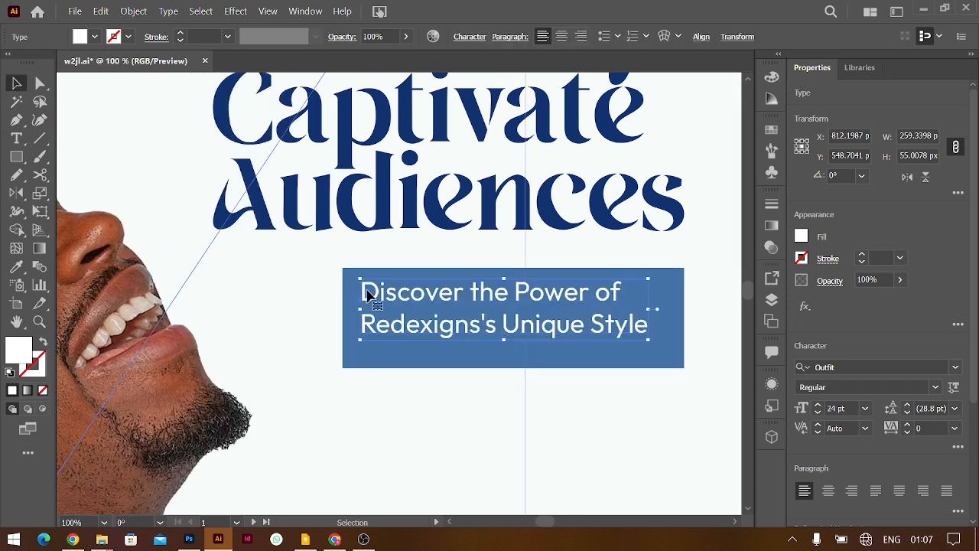
{"action": "left_click", "coordinate": [669, 297]}
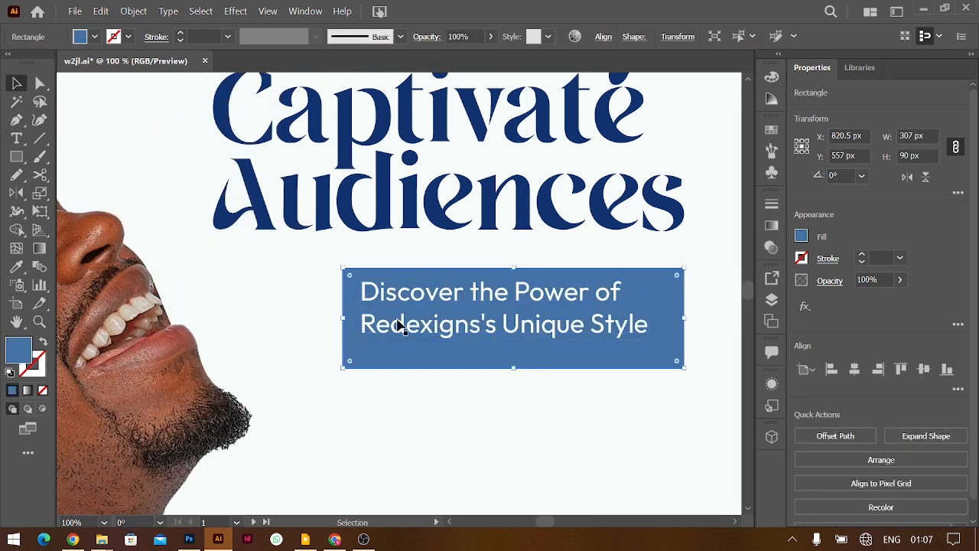
{"action": "left_click_drag", "start_coordinate": [345, 320], "coordinate": [215, 319]}
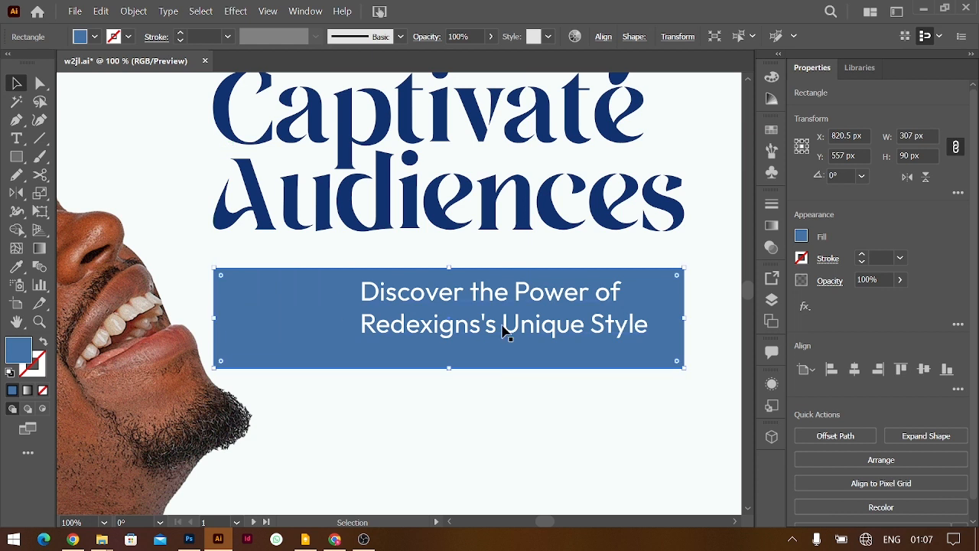
{"action": "left_click_drag", "start_coordinate": [450, 367], "coordinate": [452, 327]}
{"action": "left_click_drag", "start_coordinate": [479, 297], "coordinate": [475, 289]}
Join the subheading into one line, align it left on the bar, and nudge both up
{"action": "double_click", "coordinate": [367, 315]}
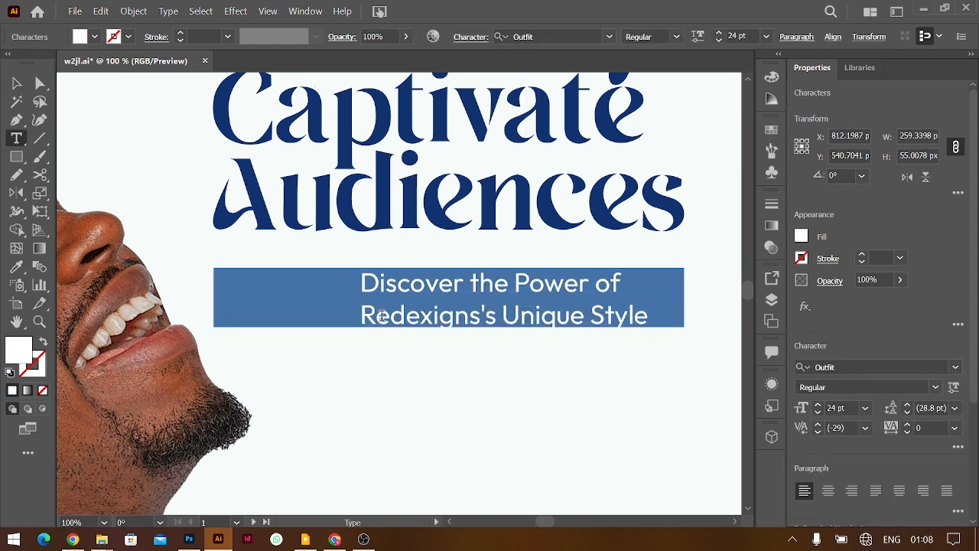
{"action": "key", "text": "BackSpace"}
{"action": "key", "text": "Escape"}
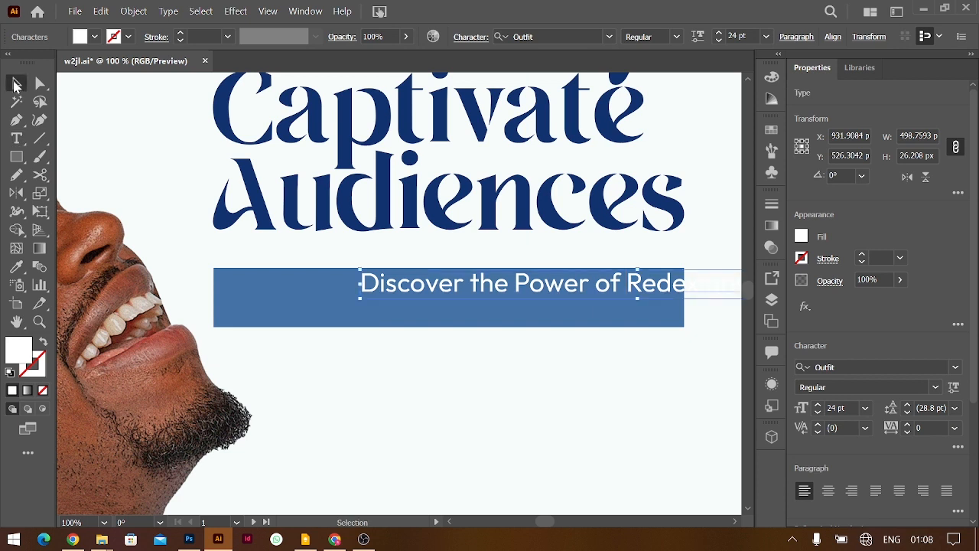
{"action": "left_click_drag", "start_coordinate": [498, 284], "coordinate": [371, 296]}
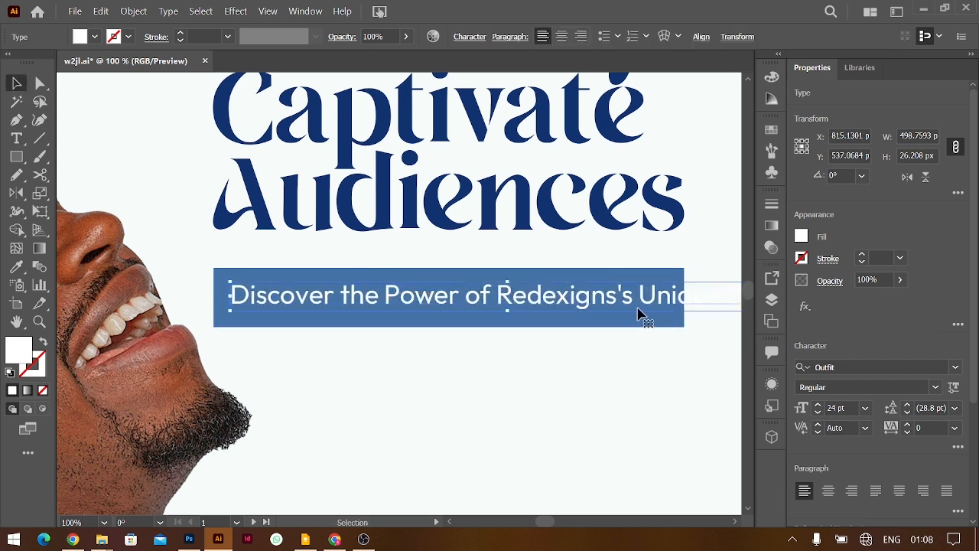
{"action": "left_click", "coordinate": [584, 319], "text": "shift"}
{"action": "key", "text": "shift+Up"}
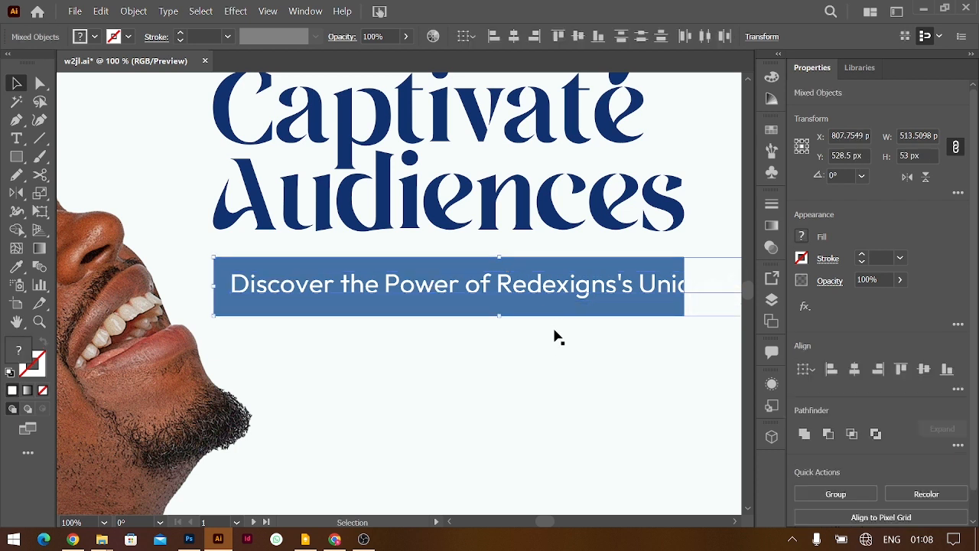
Make the blue bar about 62 px tall and wrap 'Unique Style' onto a second line
{"action": "left_click", "coordinate": [630, 321]}
{"action": "left_click", "coordinate": [586, 315]}
{"action": "left_click_drag", "start_coordinate": [451, 317], "coordinate": [453, 327]}
{"action": "double_click", "coordinate": [637, 286]}
{"action": "key", "text": "Return"}
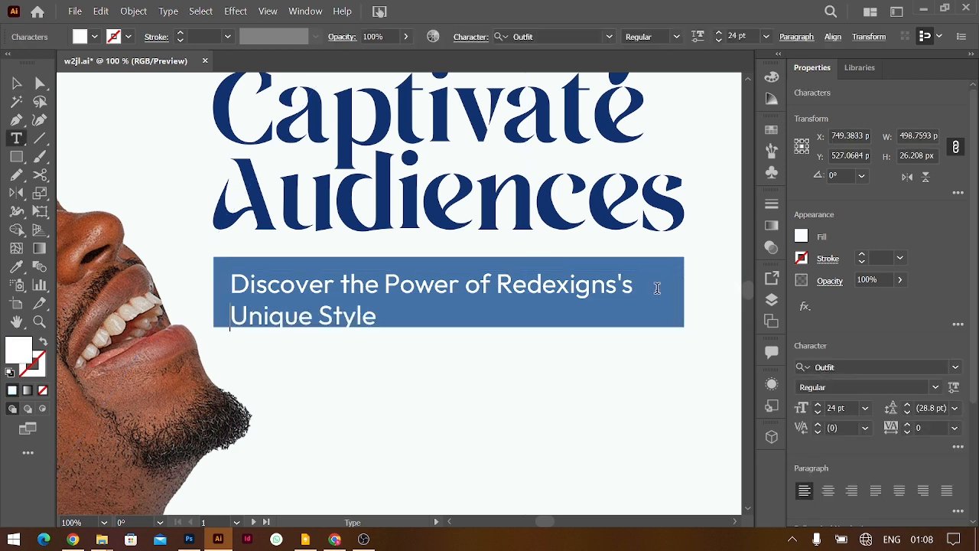
{"action": "left_click", "coordinate": [17, 82]}
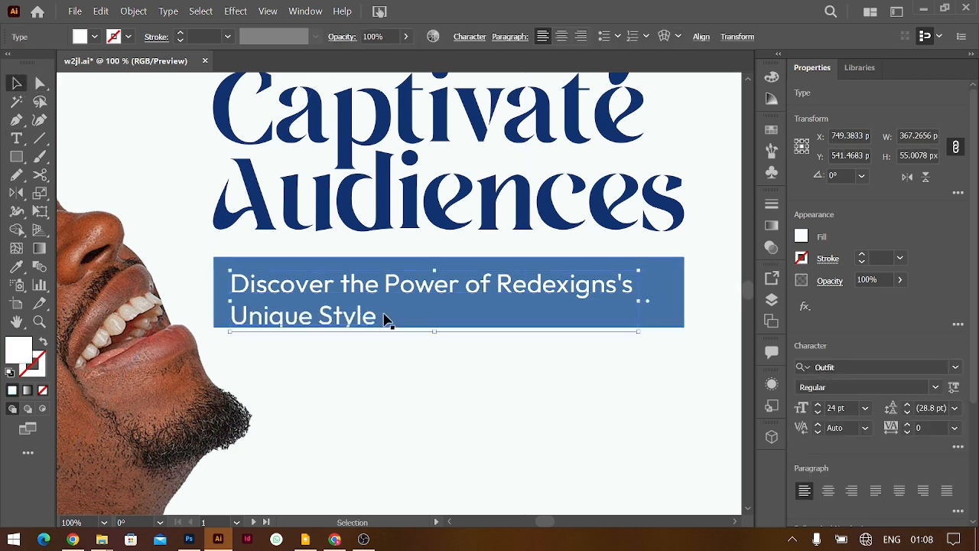
Extend the box's bottom edge, nudge the subtitle up and right, and set leading to 22.8 pt
{"action": "left_click", "coordinate": [667, 286]}
{"action": "left_click_drag", "start_coordinate": [451, 328], "coordinate": [450, 332]}
{"action": "left_click", "coordinate": [468, 286]}
{"action": "key", "text": "Up"}
{"action": "key", "text": "Up"}
{"action": "key", "text": "Up"}
{"action": "key", "text": "Up"}
{"action": "key", "text": "Up"}
{"action": "key", "text": "Up"}
{"action": "key", "text": "Up"}
{"action": "key", "text": "Up"}
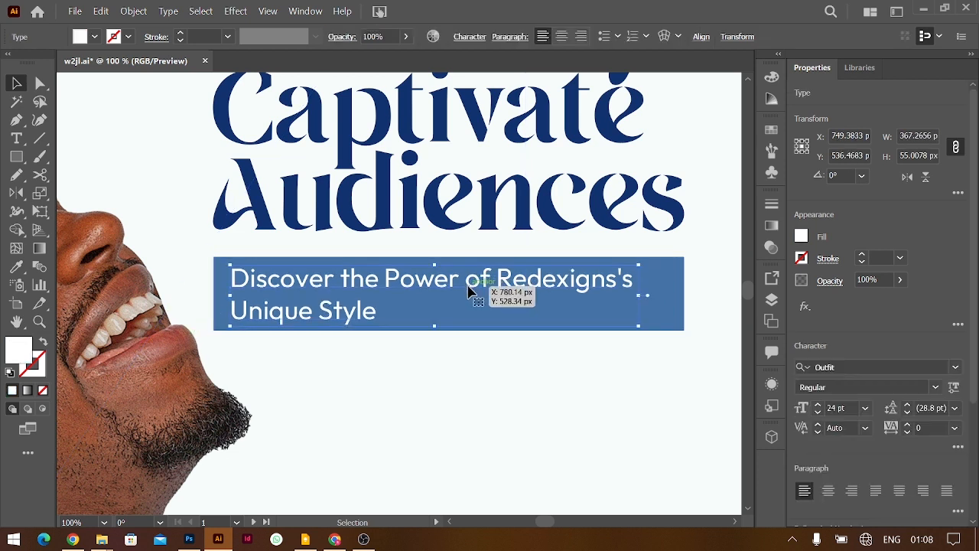
{"action": "key", "text": "Right"}
{"action": "key", "text": "Right"}
{"action": "key", "text": "Right"}
{"action": "key", "text": "Right"}
{"action": "key", "text": "Right"}
{"action": "key", "text": "Right"}
{"action": "key", "text": "Right"}
{"action": "key", "text": "Right"}
{"action": "key", "text": "Right"}
{"action": "key", "text": "Right"}
{"action": "key", "text": "Right"}
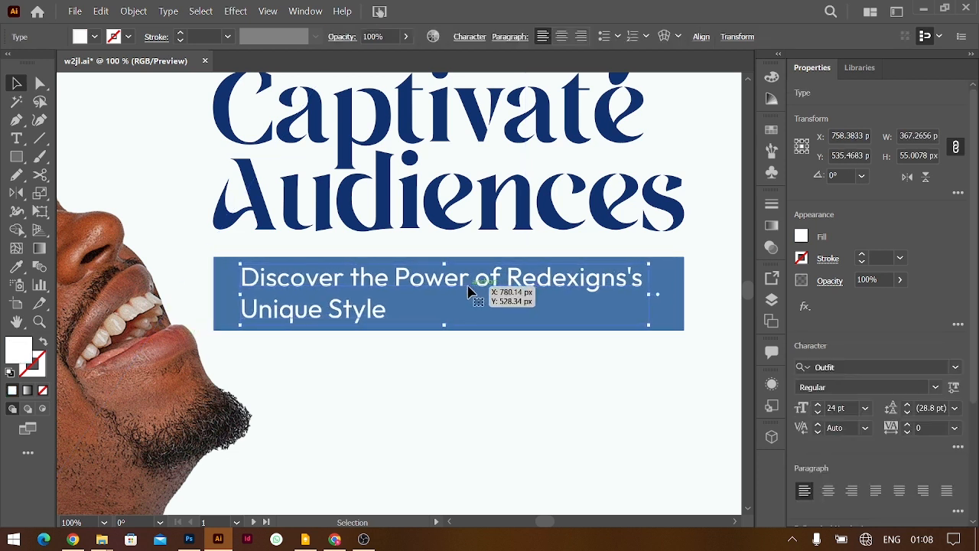
{"action": "key", "text": "alt+Up"}
{"action": "key", "text": "alt+Up"}
{"action": "key", "text": "alt+Up"}
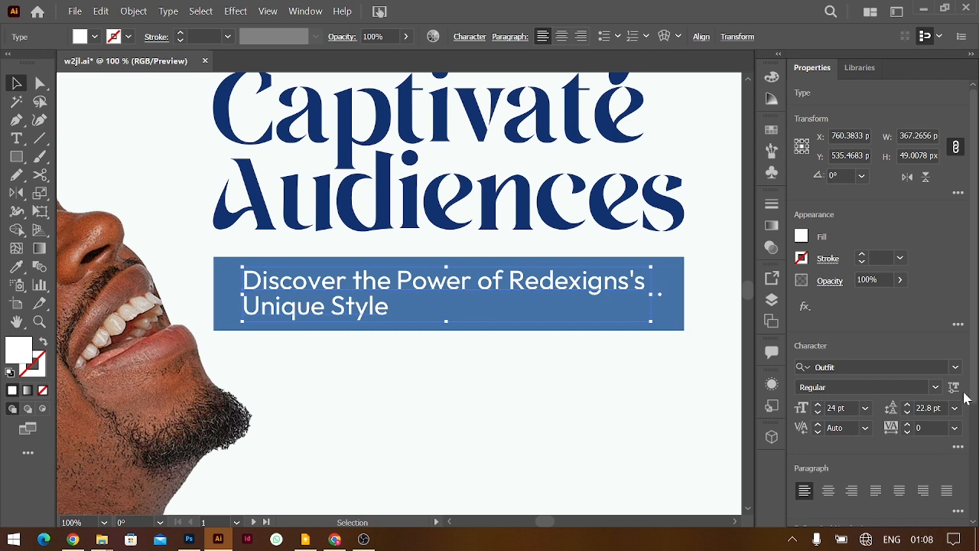
Set the subtitle weight to Medium and shift it slightly left inside the blue box
{"action": "left_click", "coordinate": [935, 389]}
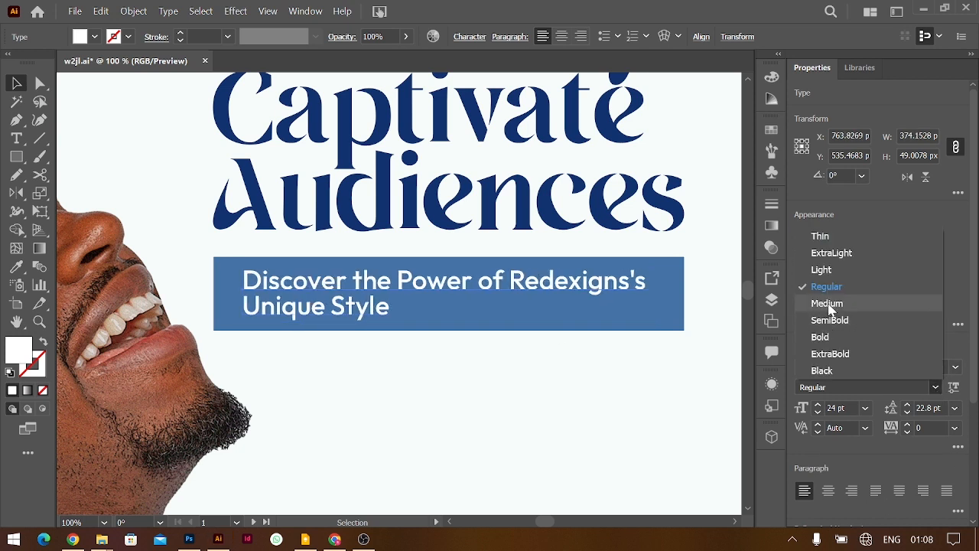
{"action": "left_click", "coordinate": [830, 306]}
{"action": "key", "text": "ctrl+minus"}
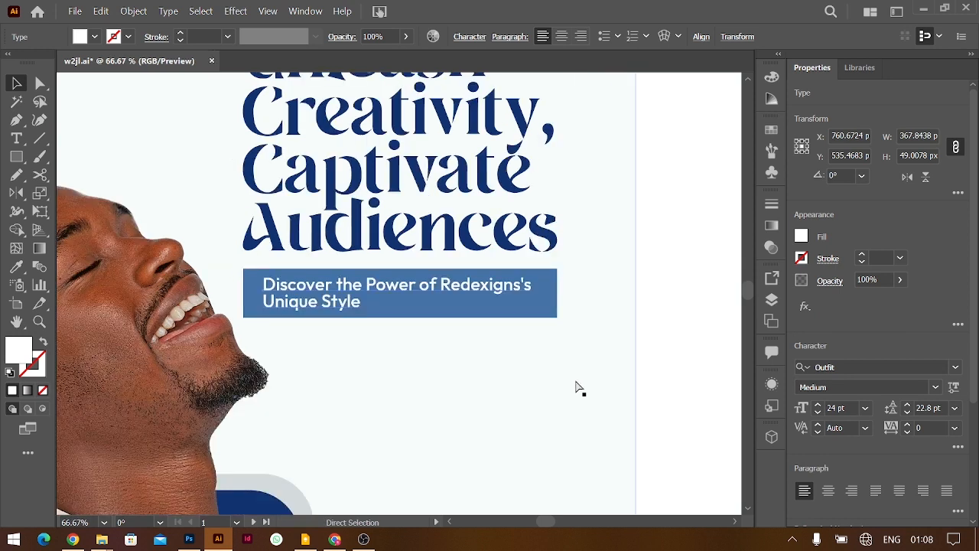
{"action": "key", "text": "ctrl+minus"}
{"action": "key", "text": "ctrl+minus"}
{"action": "left_click", "coordinate": [478, 290], "text": "shift"}
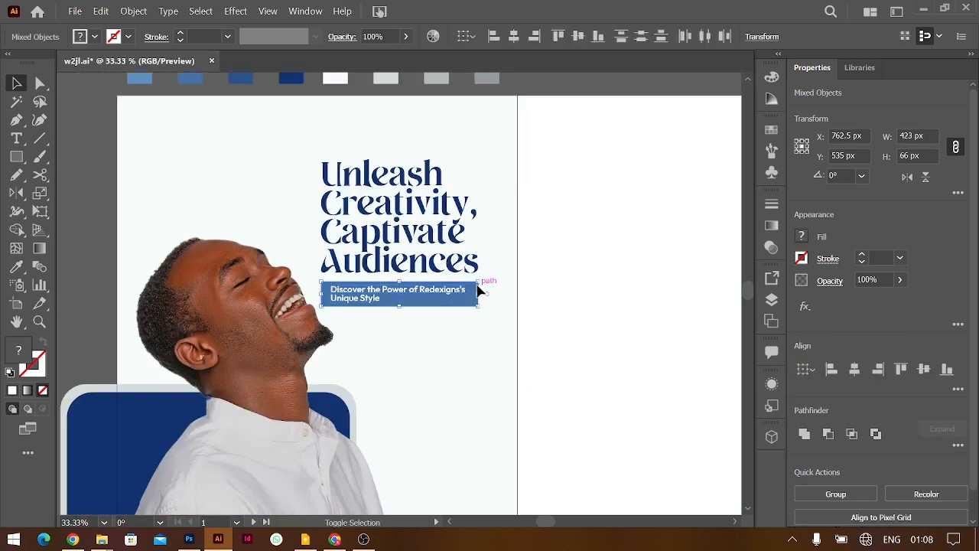
{"action": "key", "text": "ctrl+plus"}
{"action": "key", "text": "ctrl+plus"}
{"action": "key", "text": "ctrl+plus"}
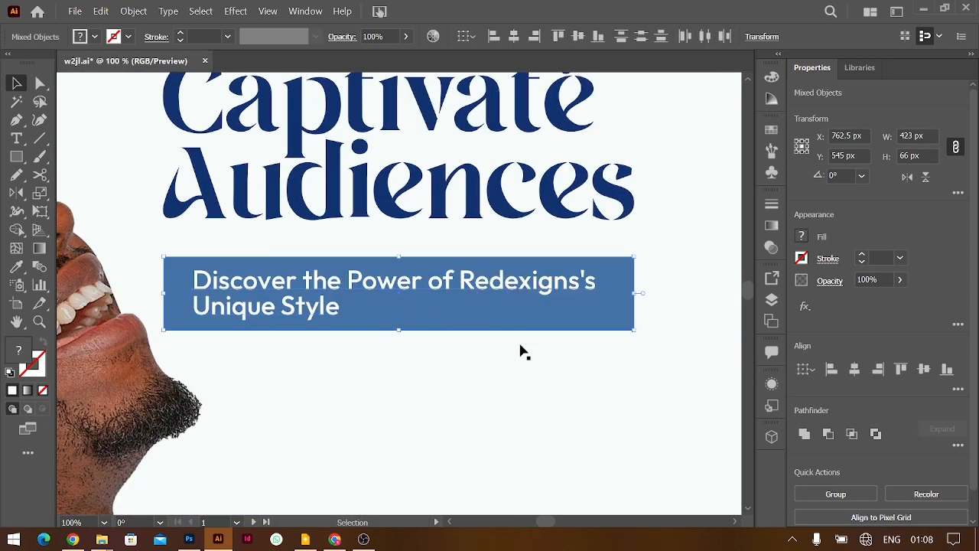
{"action": "left_click", "coordinate": [422, 295]}
{"action": "left_click", "coordinate": [417, 289]}
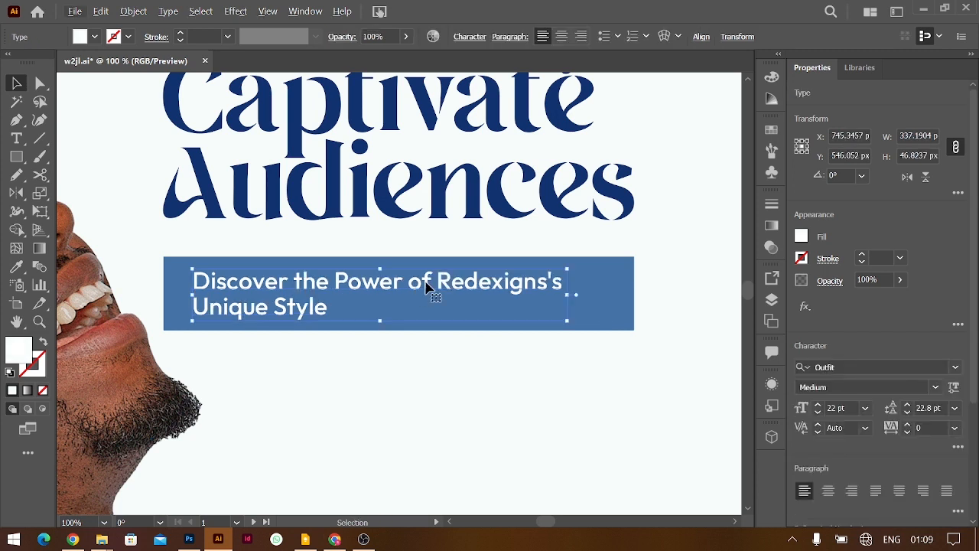
{"action": "left_click_drag", "start_coordinate": [421, 285], "coordinate": [412, 285]}
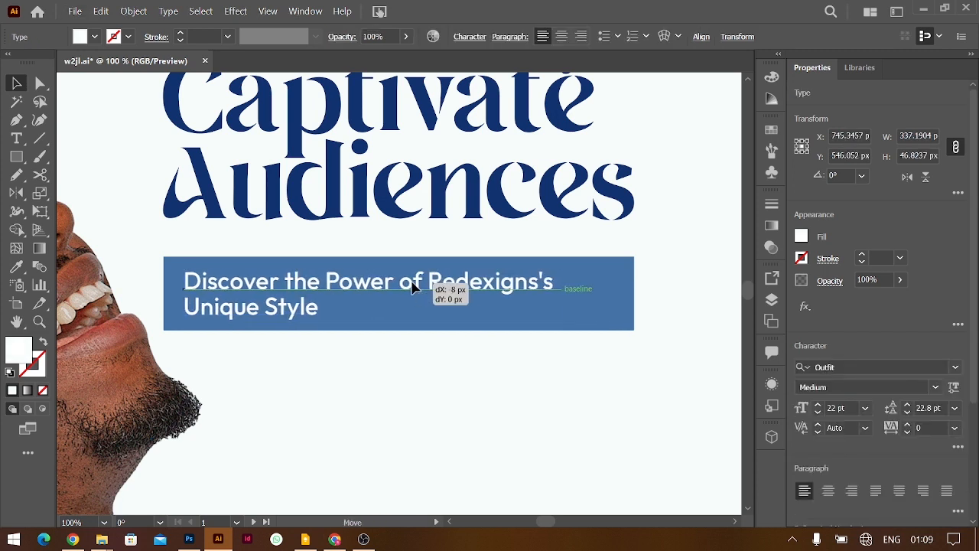
Reduce the subtitle to 18 pt and rejoin 'Unique Style' onto the first line
{"action": "double_click", "coordinate": [253, 300]}
{"action": "key", "text": "ctrl+a"}
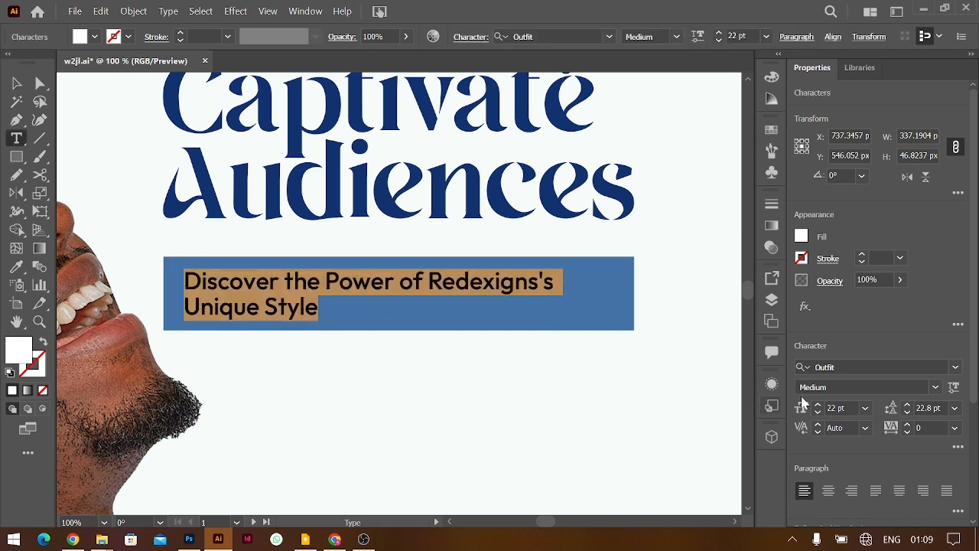
{"action": "left_click", "coordinate": [854, 407]}
{"action": "key", "text": "Down"}
{"action": "key", "text": "Down"}
{"action": "key", "text": "Down"}
{"action": "key", "text": "Down"}
{"action": "left_click", "coordinate": [202, 306]}
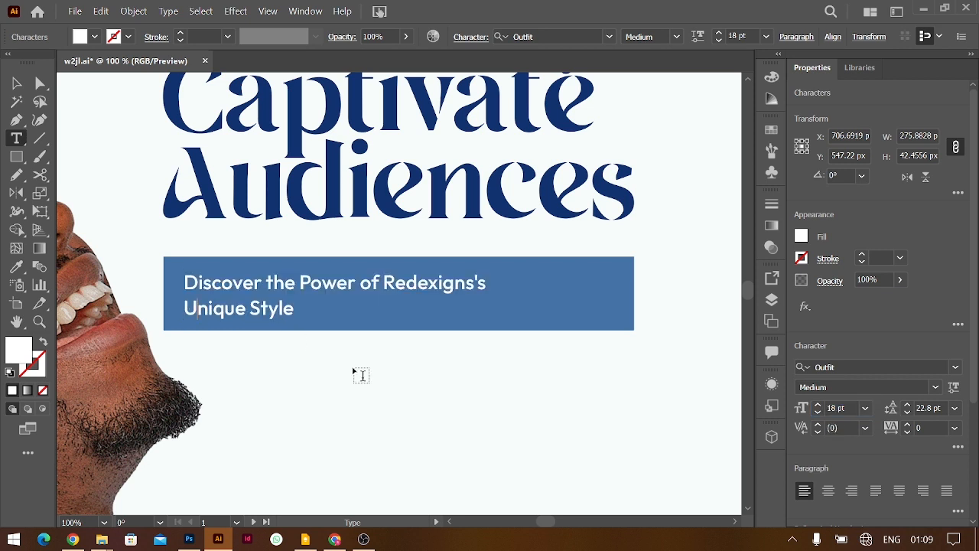
{"action": "key", "text": "BackSpace"}
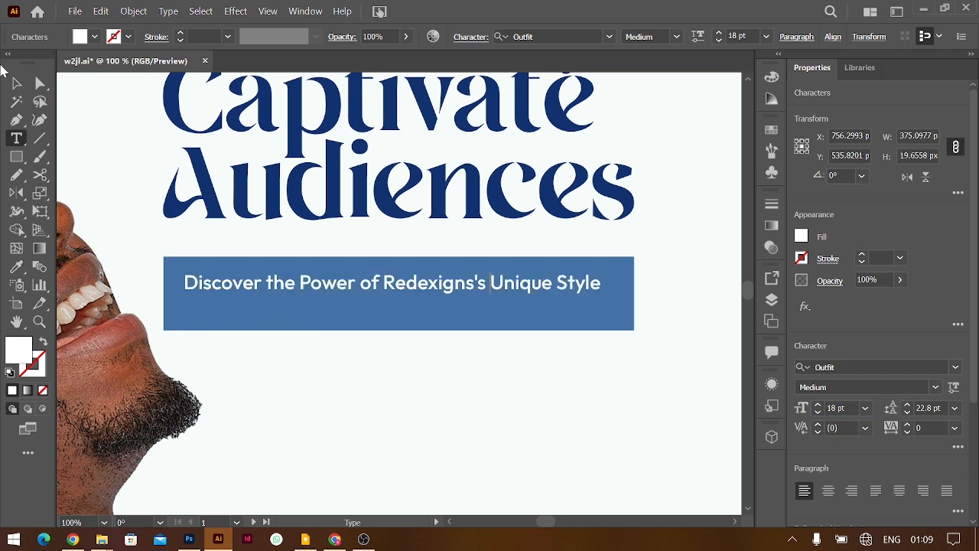
{"action": "left_click", "coordinate": [17, 82]}
Shorten the blue box to fit one line, move both up, and group them
{"action": "left_click", "coordinate": [491, 326]}
{"action": "left_click_drag", "start_coordinate": [400, 330], "coordinate": [446, 289]}
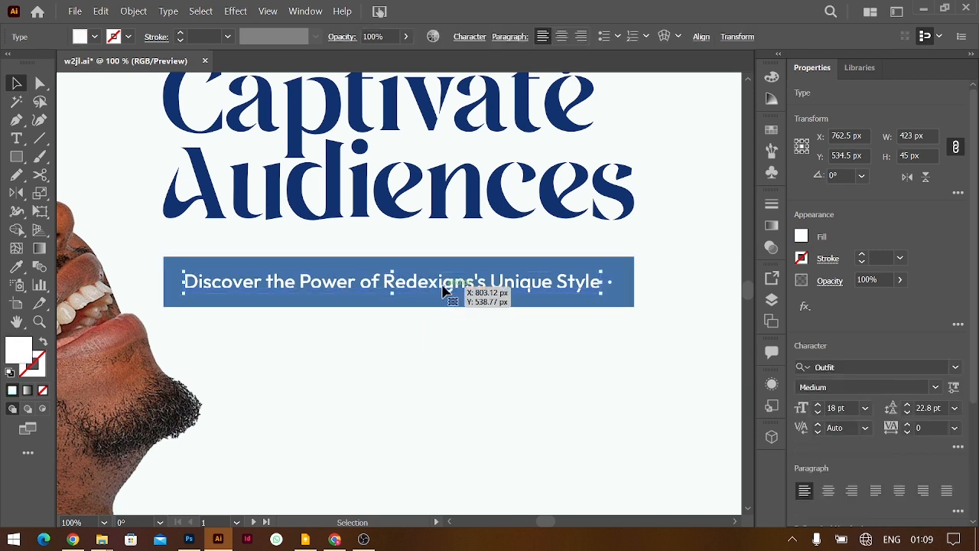
{"action": "left_click", "coordinate": [447, 302], "text": "shift"}
{"action": "key", "text": "shift+Up"}
{"action": "key", "text": "Up"}
{"action": "key", "text": "Up"}
{"action": "key", "text": "Up"}
{"action": "key", "text": "ctrl+g"}
Deselect the grouped subtitle and switch to ChatGPT in the browser
{"action": "key", "text": "ctrl+minus"}
{"action": "key", "text": "ctrl+minus"}
{"action": "key", "text": "ctrl+minus"}
{"action": "right_click", "coordinate": [607, 349]}
{"action": "left_click", "coordinate": [601, 393]}
{"action": "key", "text": "alt+Tab"}
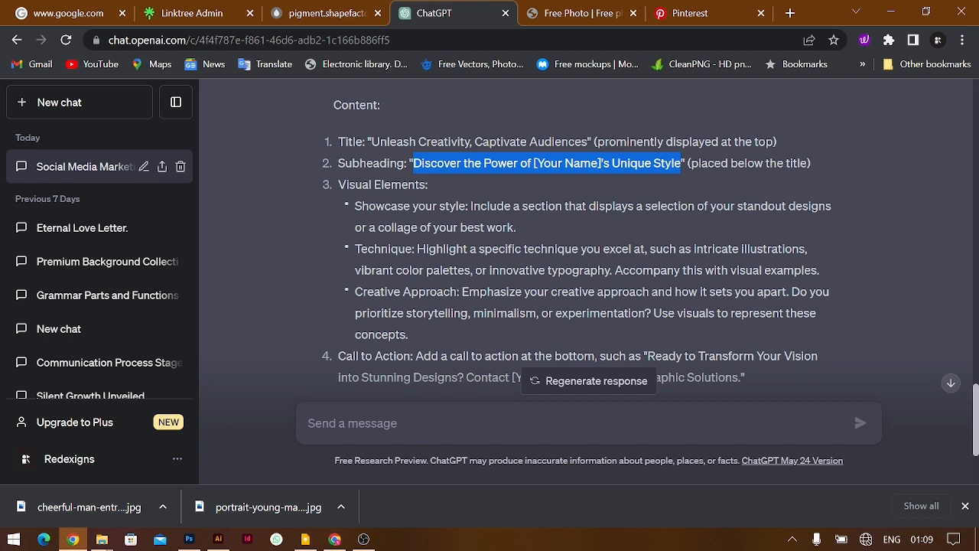
Copy the 'intricate illustrations, vibrant color palettes, or innovative typography' phrase and return to Illustrator
{"action": "left_click_drag", "start_coordinate": [694, 249], "coordinate": [609, 270]}
{"action": "key", "text": "ctrl+c"}
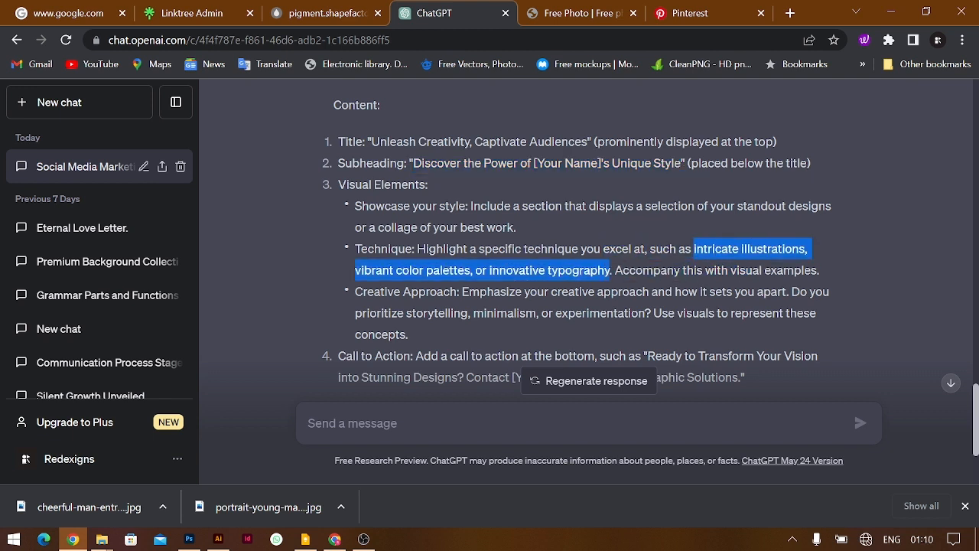
{"action": "key", "text": "alt+Tab"}
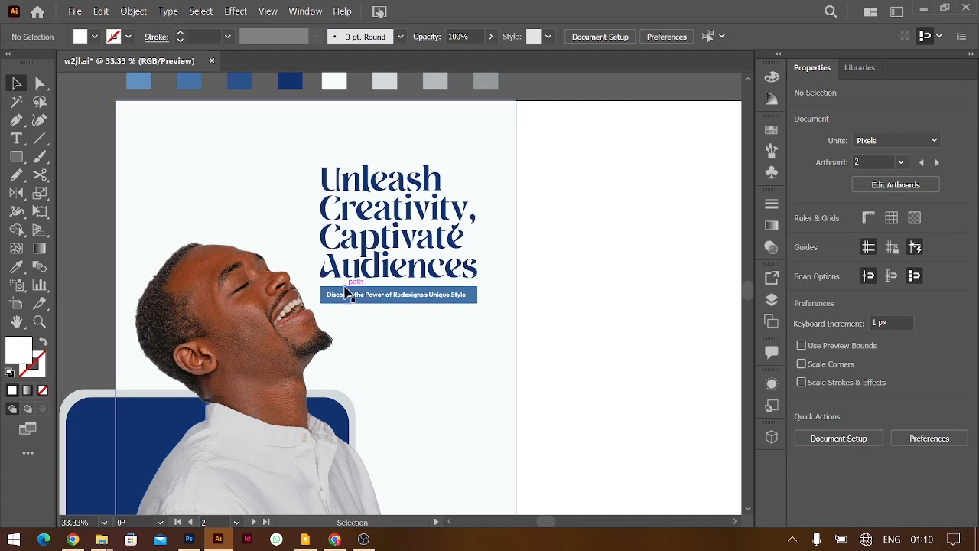
Draw a tall narrow bar below the subtitle banner and fill it with the light grey swatch
{"action": "left_click", "coordinate": [16, 157]}
{"action": "left_click_drag", "start_coordinate": [344, 309], "coordinate": [357, 383]}
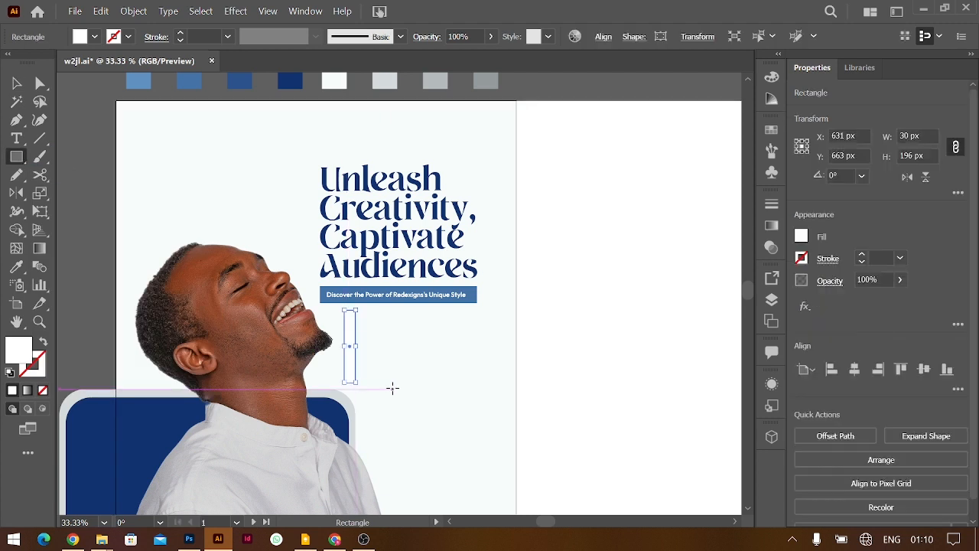
{"action": "scroll", "coordinate": [332, 153], "scroll_direction": "up", "scroll_amount": 2}
{"action": "key", "text": "i"}
{"action": "left_click", "coordinate": [441, 153]}
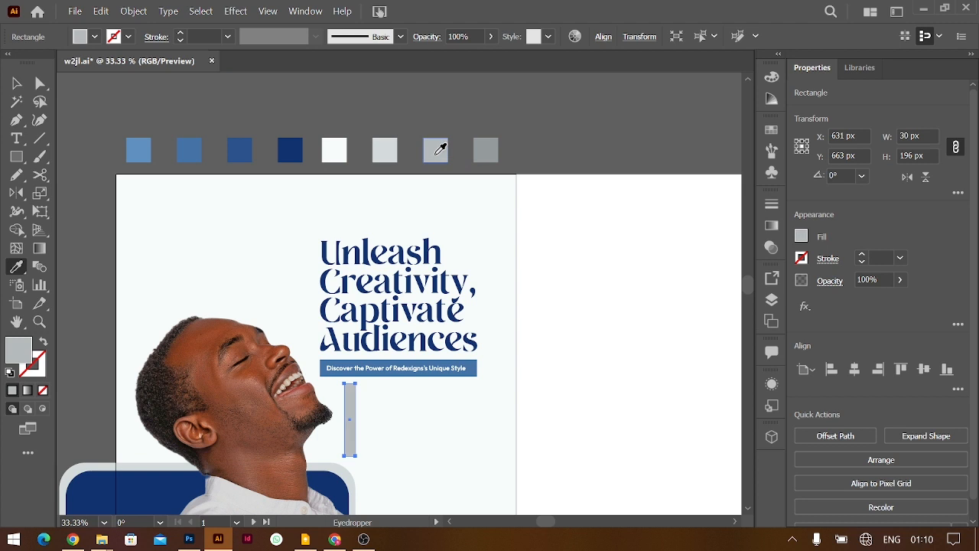
{"action": "left_click", "coordinate": [16, 83]}
{"action": "key", "text": "ctrl+plus"}
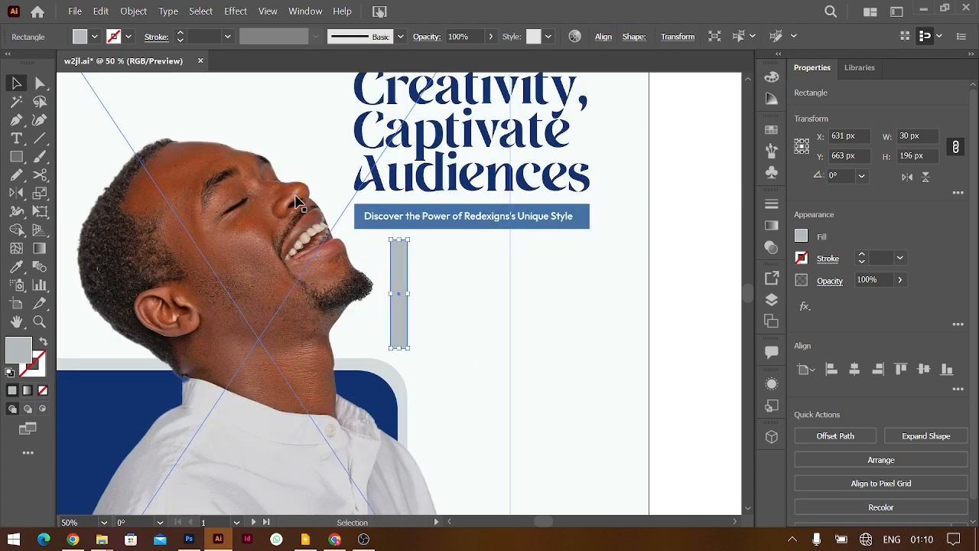
{"action": "left_click_drag", "start_coordinate": [403, 291], "coordinate": [413, 297]}
Paste the techniques phrase beside the bar, remove 'or', and split it into three lines
{"action": "key", "text": "t"}
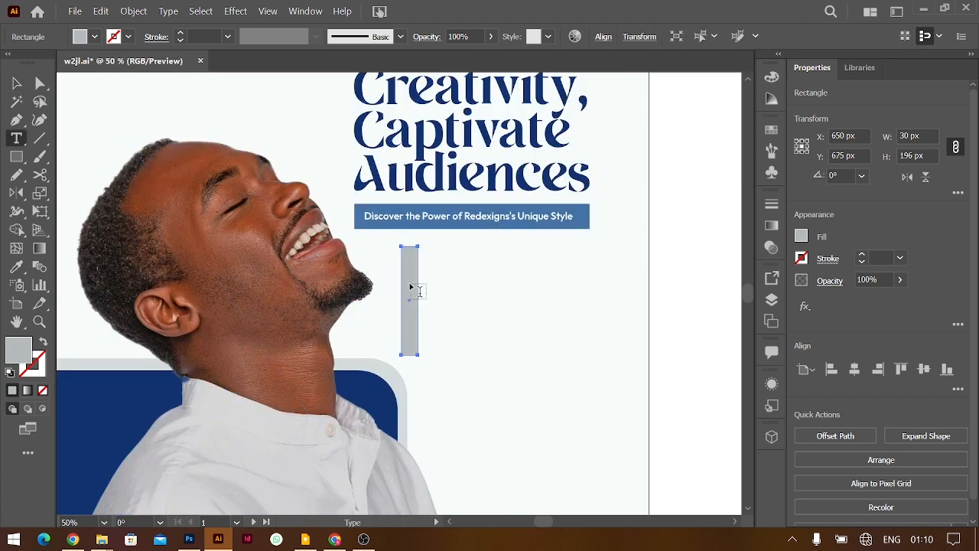
{"action": "left_click", "coordinate": [443, 258]}
{"action": "key", "text": "ctrl+v"}
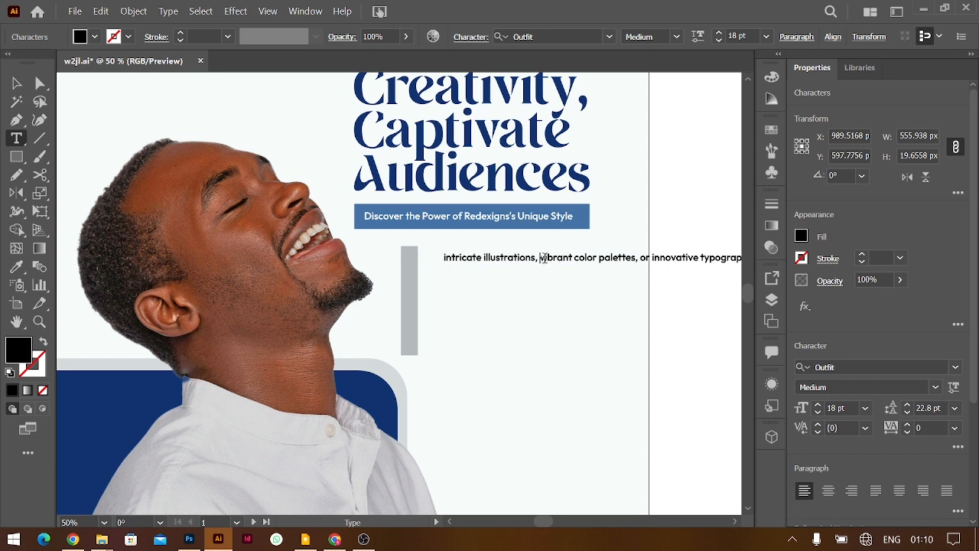
{"action": "key", "text": "Escape"}
{"action": "key", "text": "Delete"}
{"action": "key", "text": "Delete"}
{"action": "key", "text": "Delete"}
{"action": "key", "text": "Return"}
Convert the list to Title Case, enlarge it to about 28.6 pt, and raise the grey bar
{"action": "key", "text": "ctrl+a"}
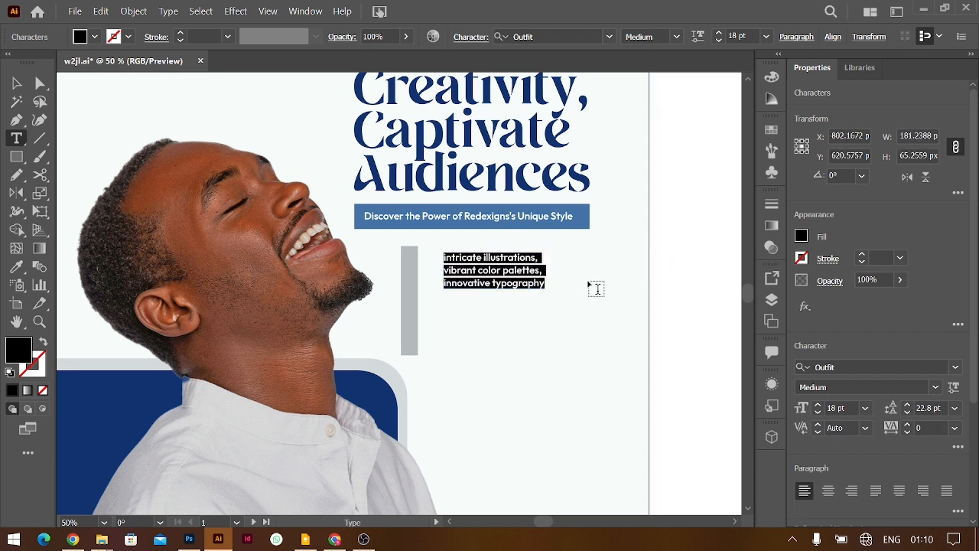
{"action": "left_click", "coordinate": [168, 10]}
{"action": "mouse_move", "coordinate": [204, 227]}
{"action": "left_click", "coordinate": [84, 256]}
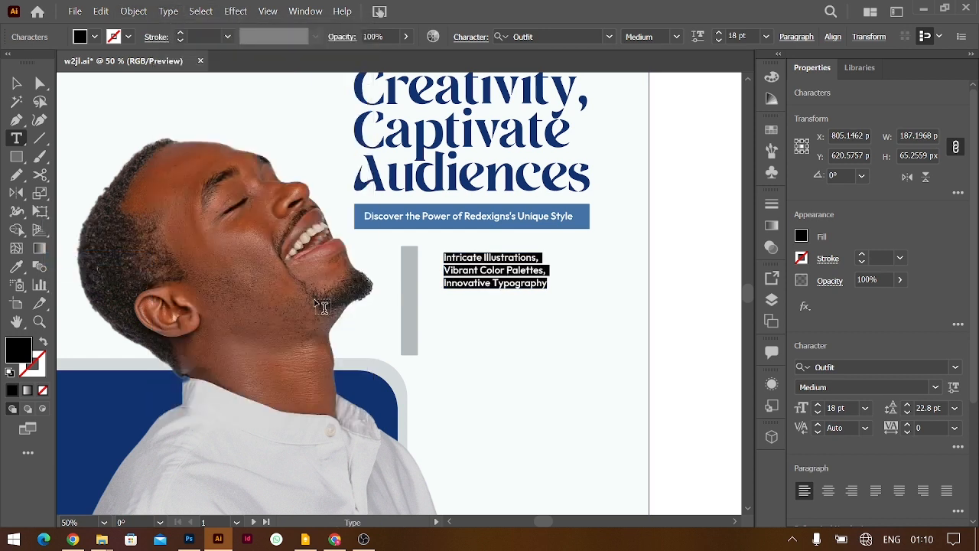
{"action": "left_click_drag", "start_coordinate": [548, 289], "coordinate": [504, 275]}
{"action": "left_click_drag", "start_coordinate": [412, 272], "coordinate": [412, 268]}
Make the three lines a bulleted list and shift the bar and list slightly left
{"action": "left_click", "coordinate": [481, 269]}
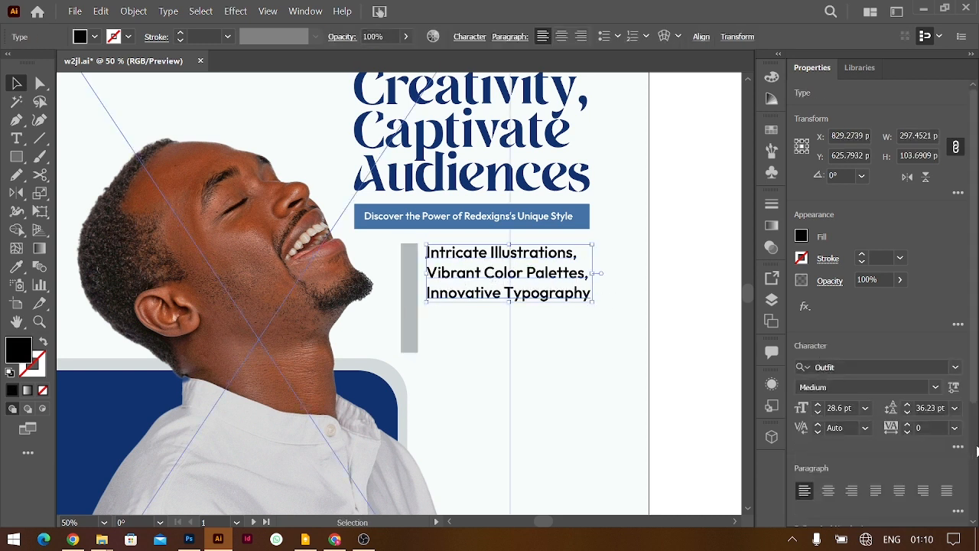
{"action": "scroll", "coordinate": [829, 371], "scroll_direction": "down", "scroll_amount": 5}
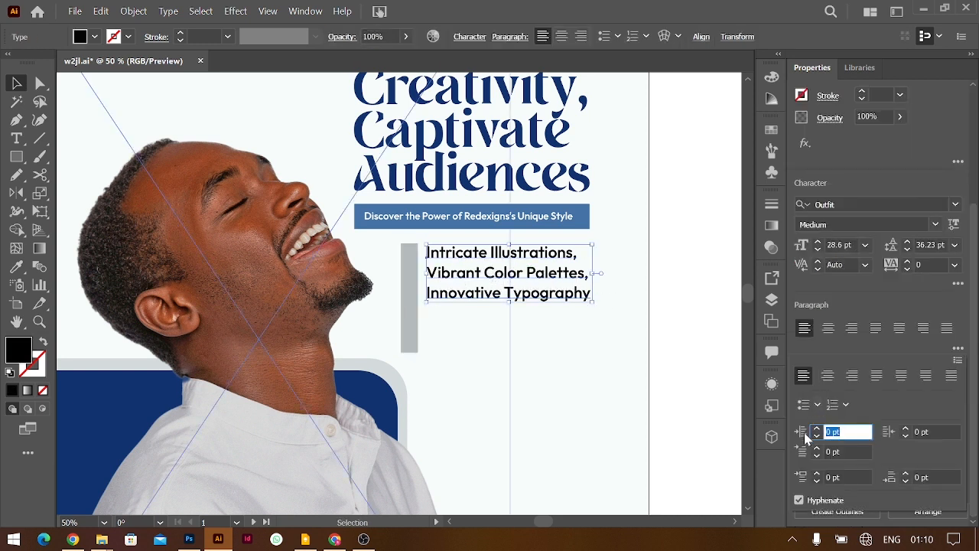
{"action": "left_click", "coordinate": [804, 405]}
{"action": "left_click_drag", "start_coordinate": [414, 273], "coordinate": [406, 273]}
{"action": "left_click_drag", "start_coordinate": [497, 262], "coordinate": [487, 260]}
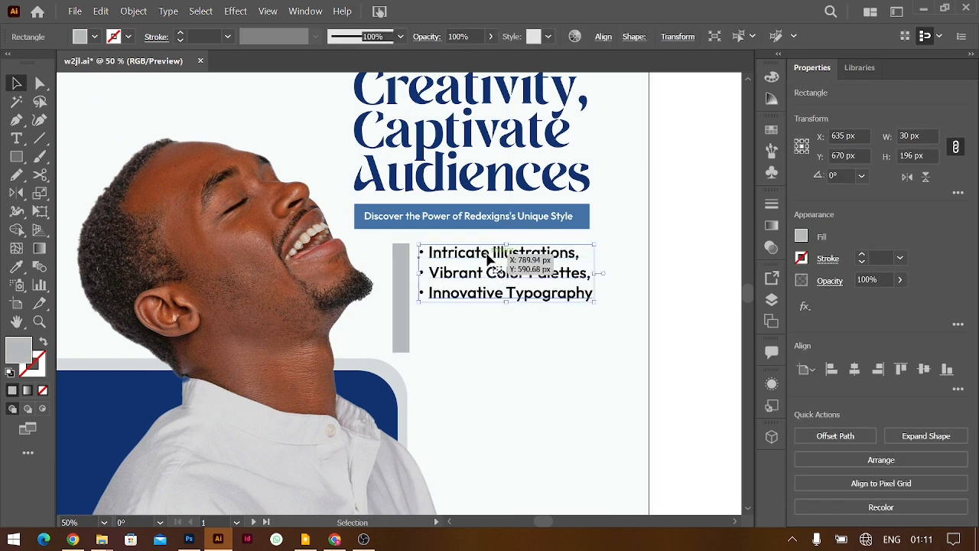
Shorten the grey bar from the bottom to about 103 px tall
{"action": "left_click", "coordinate": [402, 324]}
{"action": "left_click_drag", "start_coordinate": [405, 351], "coordinate": [406, 305]}
{"action": "left_click", "coordinate": [518, 301]}
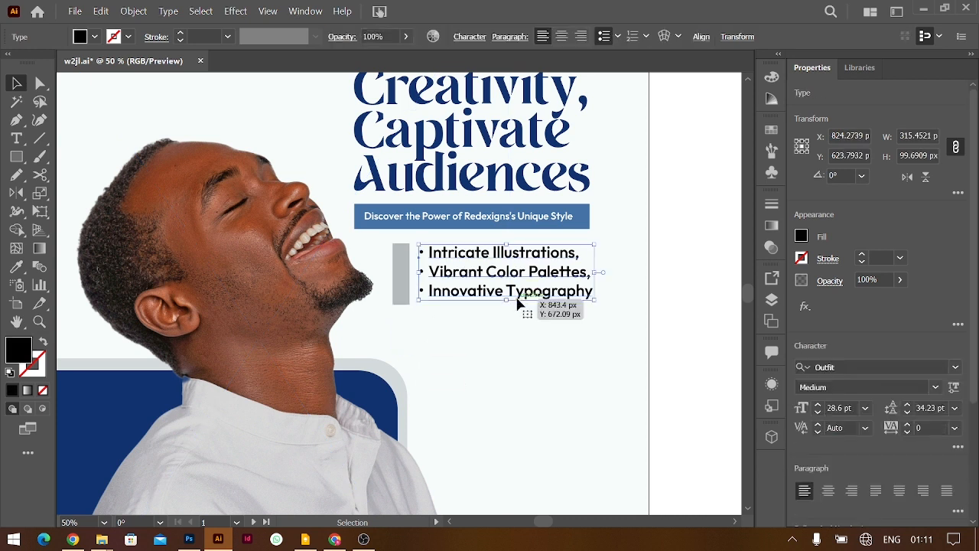
{"action": "left_click", "coordinate": [400, 295]}
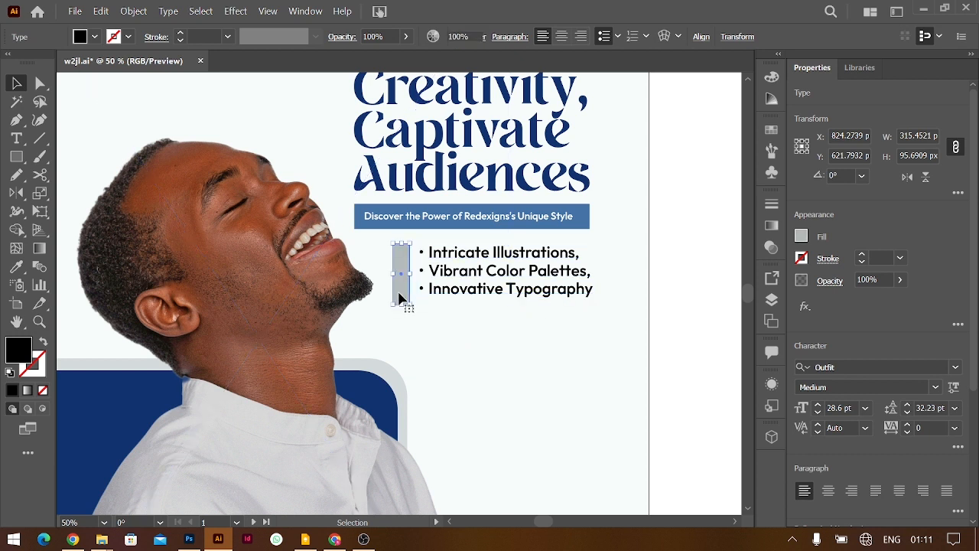
{"action": "left_click_drag", "start_coordinate": [404, 307], "coordinate": [411, 305]}
{"action": "key", "text": "ctrl+z"}
{"action": "key", "text": "ctrl+equal"}
{"action": "key", "text": "ctrl+equal"}
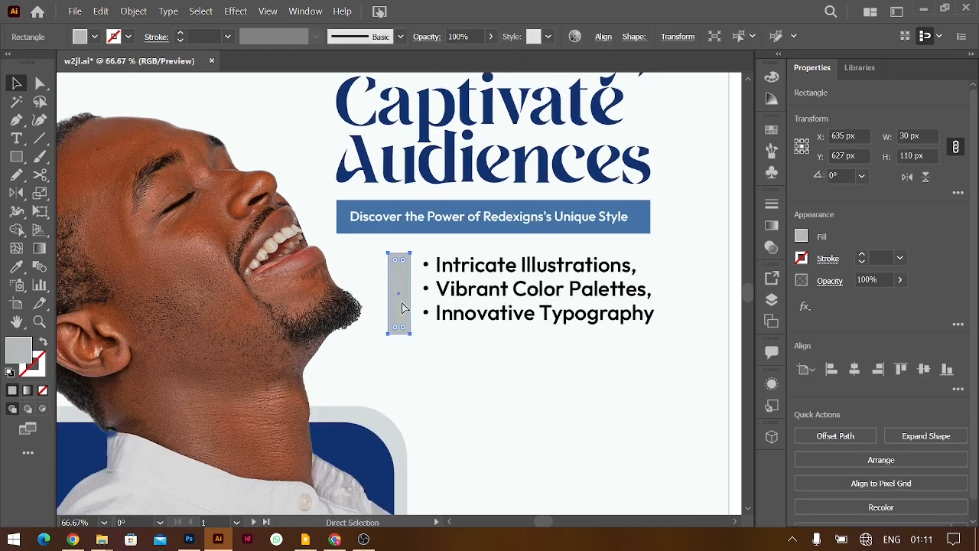
{"action": "left_click_drag", "start_coordinate": [400, 354], "coordinate": [400, 348]}
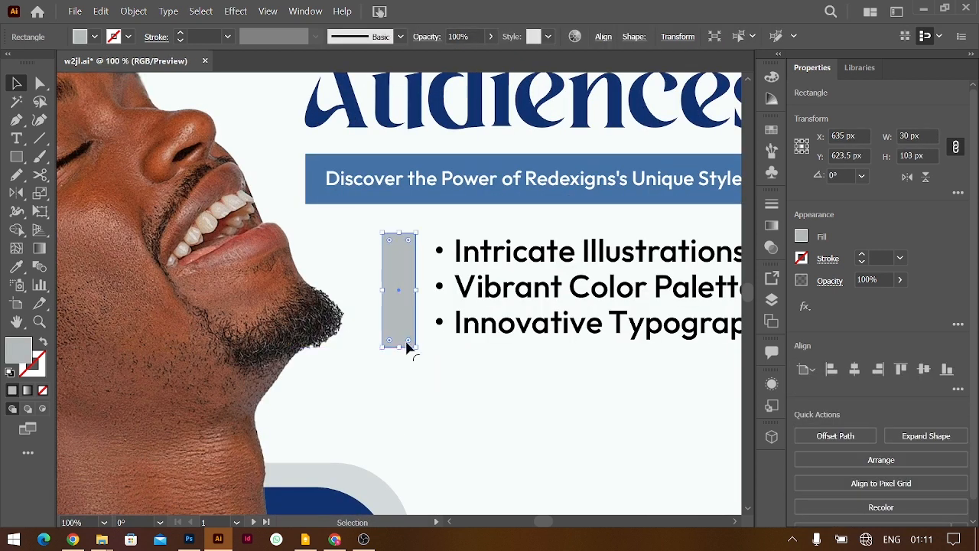
{"action": "key", "text": "ctrl+minus"}
{"action": "key", "text": "ctrl+minus"}
{"action": "key", "text": "ctrl+minus"}
{"action": "left_click", "coordinate": [592, 352]}
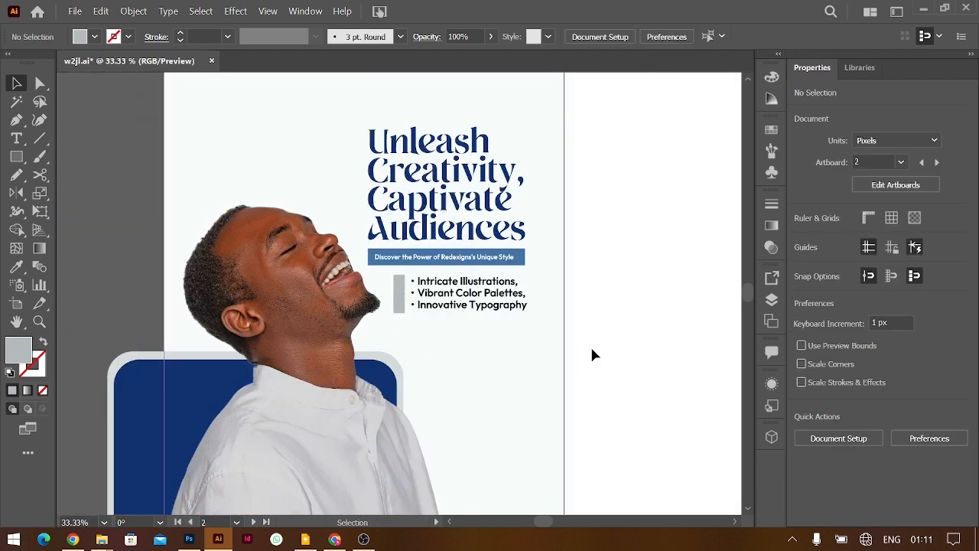
Move the man's photo and blue frame together off the artboard
{"action": "key", "text": "ctrl+minus"}
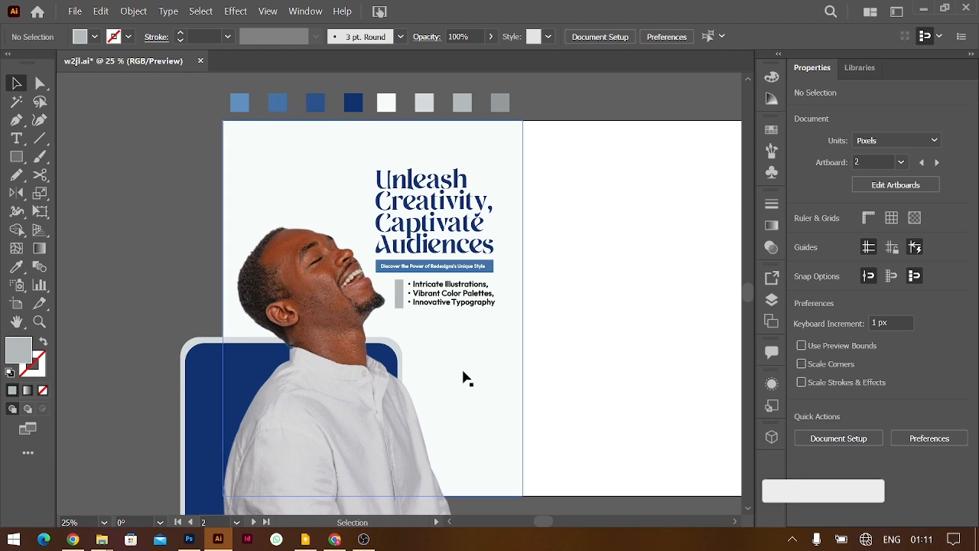
{"action": "left_click_drag", "start_coordinate": [310, 422], "coordinate": [273, 134]}
{"action": "scroll", "coordinate": [321, 334], "scroll_direction": "left", "scroll_amount": 3}
{"action": "scroll", "coordinate": [321, 334], "scroll_direction": "left", "scroll_amount": 4}
{"action": "left_click_drag", "start_coordinate": [589, 400], "coordinate": [250, 400]}
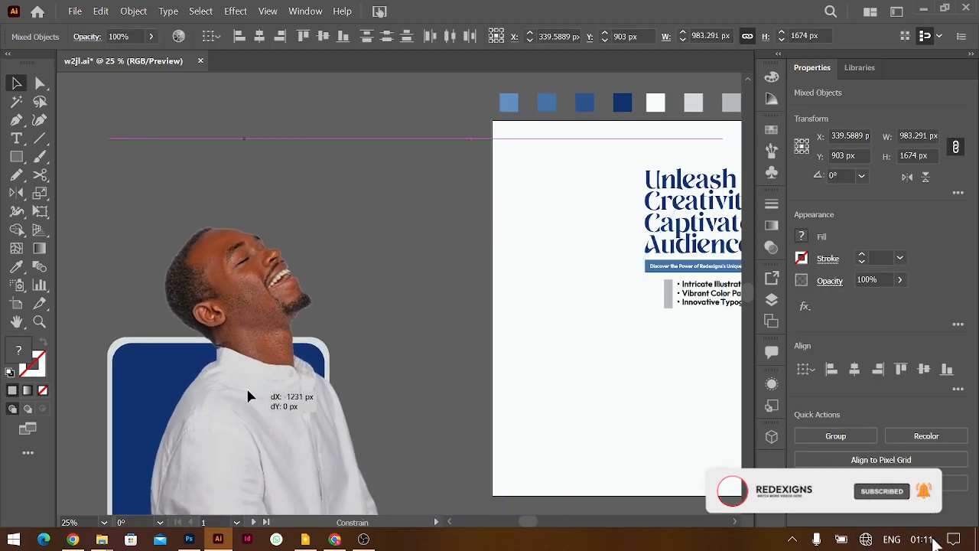
{"action": "scroll", "coordinate": [436, 408], "scroll_direction": "right", "scroll_amount": 7}
{"action": "left_click", "coordinate": [436, 411]}
{"action": "key", "text": "ctrl+plus"}
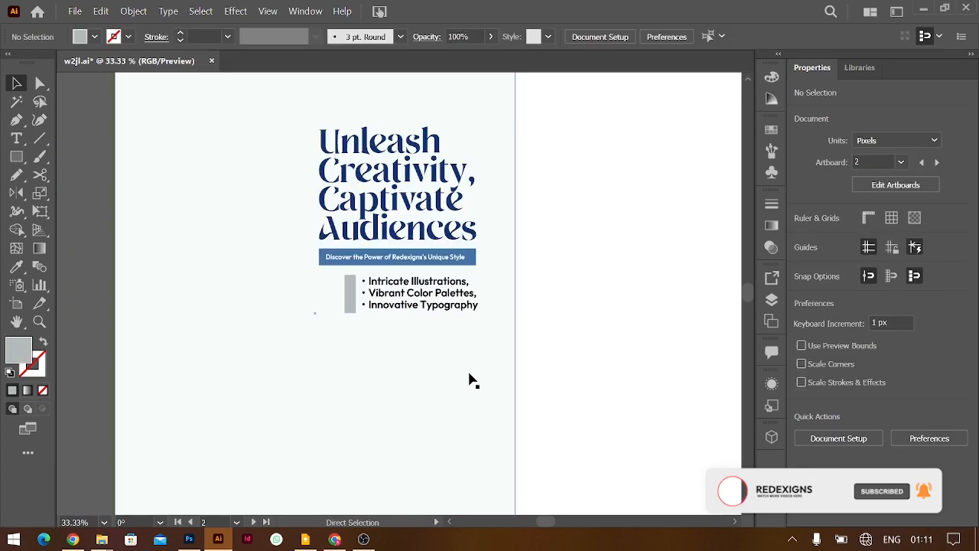
{"action": "key", "text": "alt+Tab"}
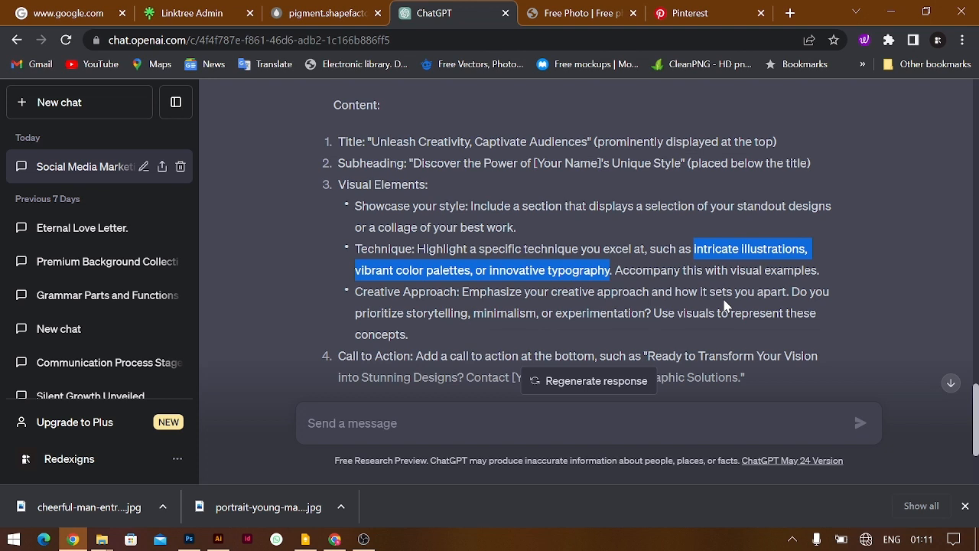
Scroll through the rest of the ChatGPT reply, then minimize Chrome
{"action": "scroll", "coordinate": [665, 330], "scroll_direction": "down", "scroll_amount": 1}
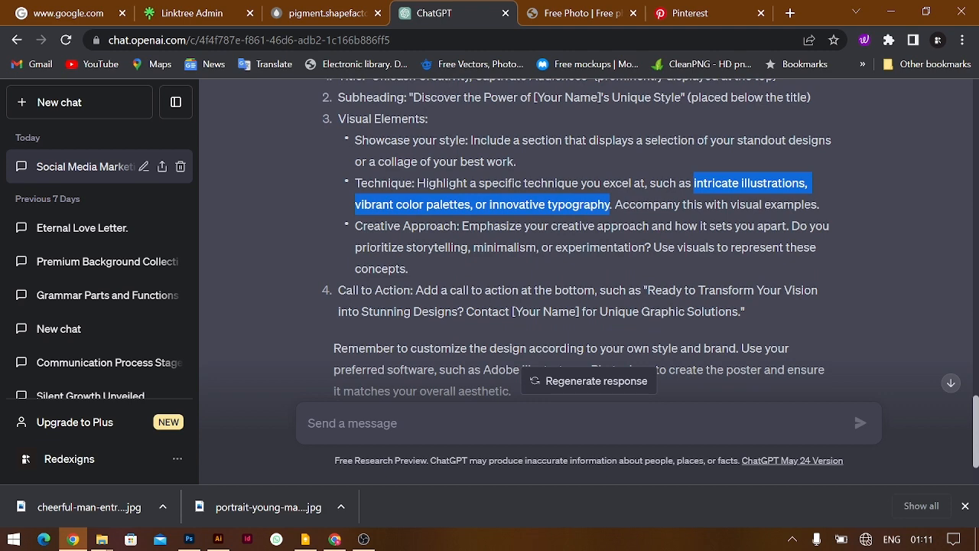
{"action": "left_click", "coordinate": [890, 12]}
Duplicate the bullet list below itself and retype it as 'Have Clean and Minimalistic Designs for your Brands'
{"action": "left_click_drag", "start_coordinate": [437, 285], "coordinate": [437, 333]}
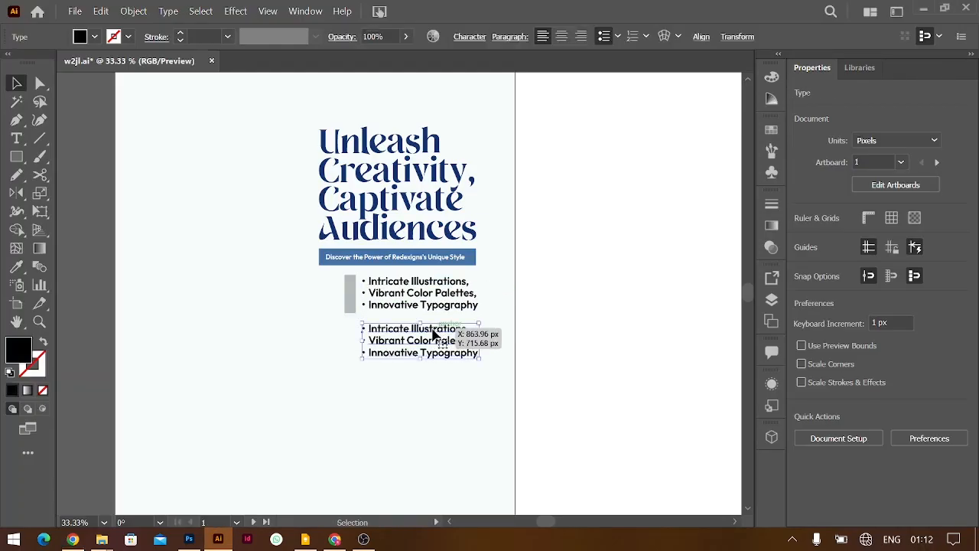
{"action": "double_click", "coordinate": [438, 333]}
{"action": "key", "text": "ctrl+a"}
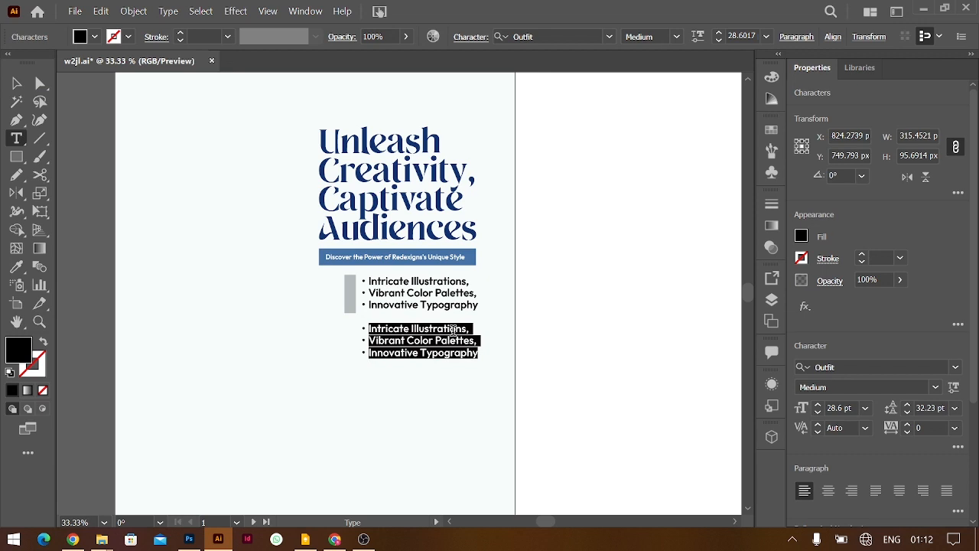
{"action": "type", "text": "Ha"}
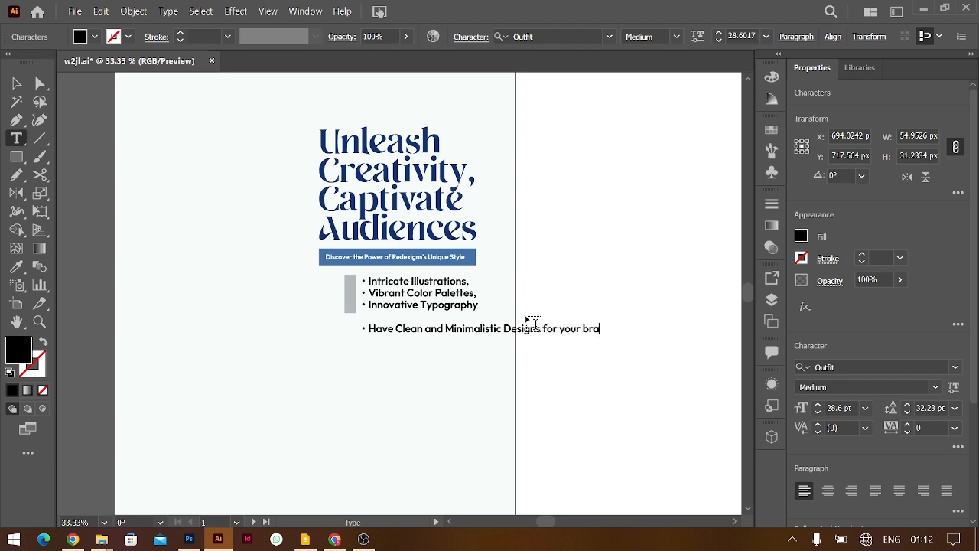
Turn off the bullet on the new tagline
{"action": "key", "text": "ctrl+Left"}
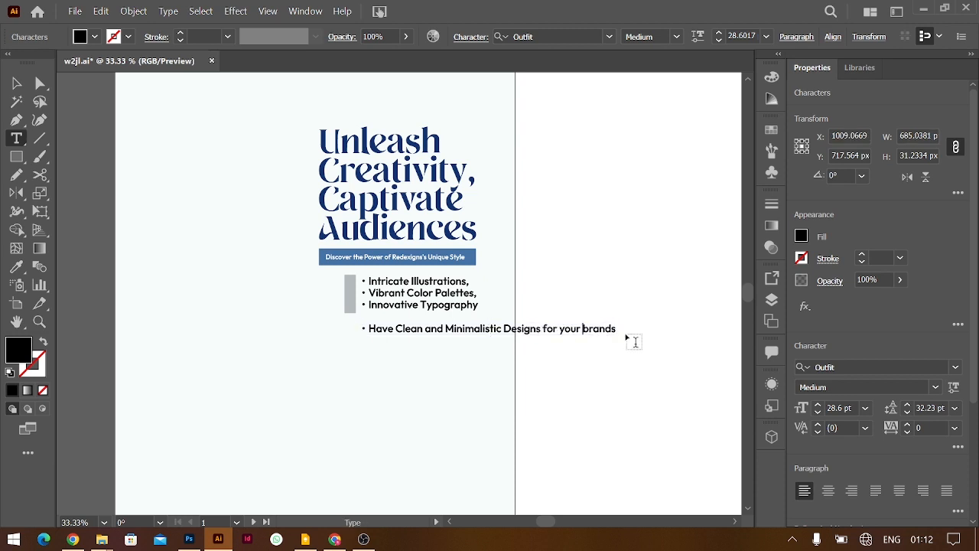
{"action": "key", "text": "ctrl+a"}
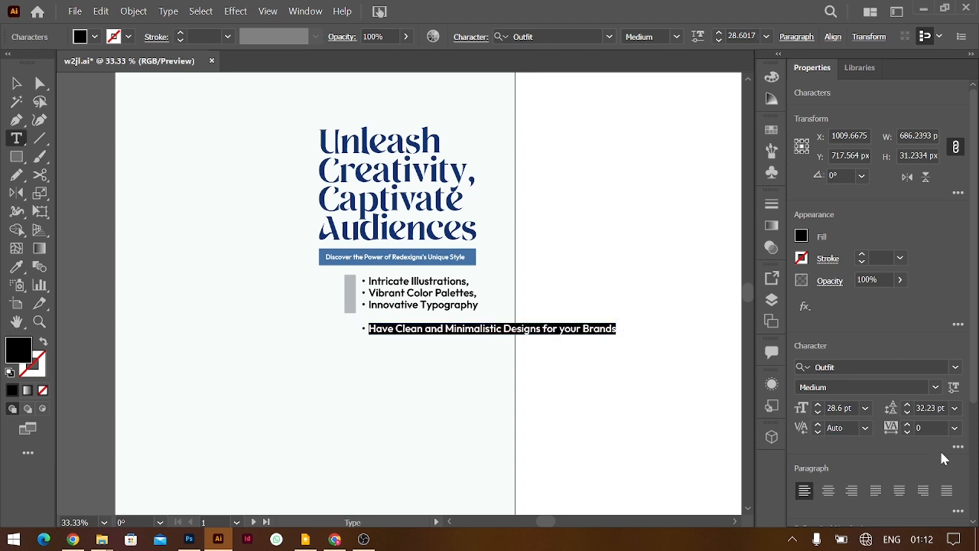
{"action": "scroll", "coordinate": [864, 455], "scroll_direction": "down", "scroll_amount": 3}
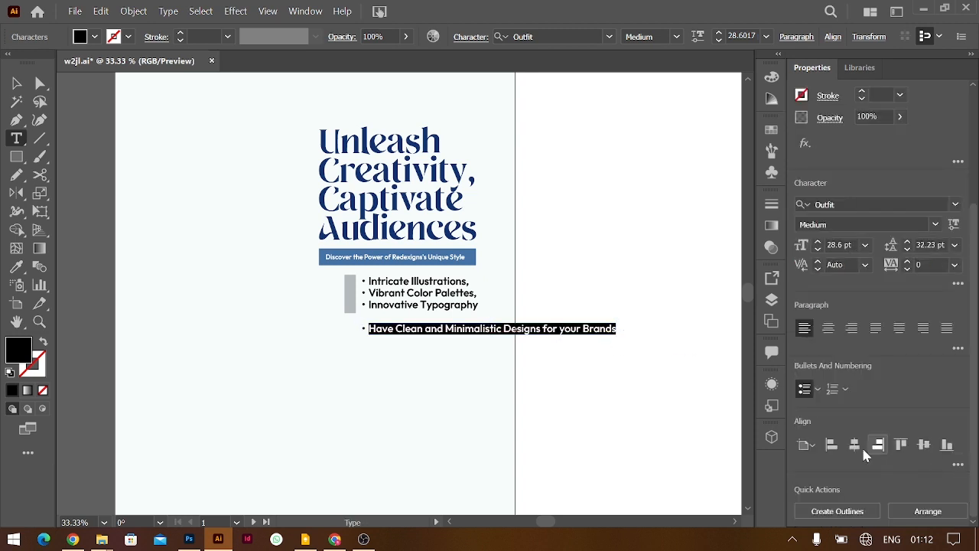
{"action": "left_click", "coordinate": [804, 390]}
{"action": "left_click", "coordinate": [17, 82]}
Move the tagline left under the grey bar and break it after 'Minimalistic'
{"action": "left_click_drag", "start_coordinate": [410, 335], "coordinate": [390, 334]}
{"action": "double_click", "coordinate": [479, 329]}
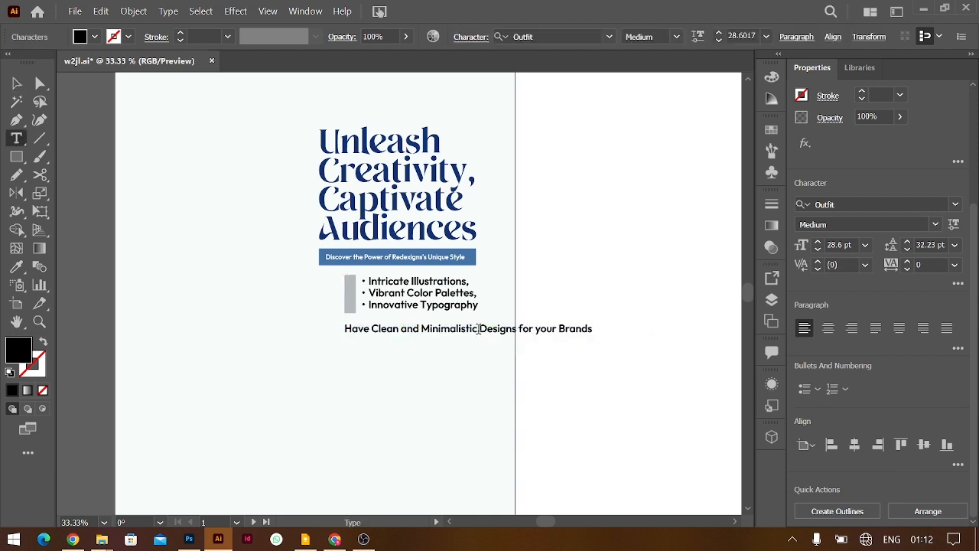
{"action": "key", "text": "Return"}
{"action": "key", "text": "ctrl+a"}
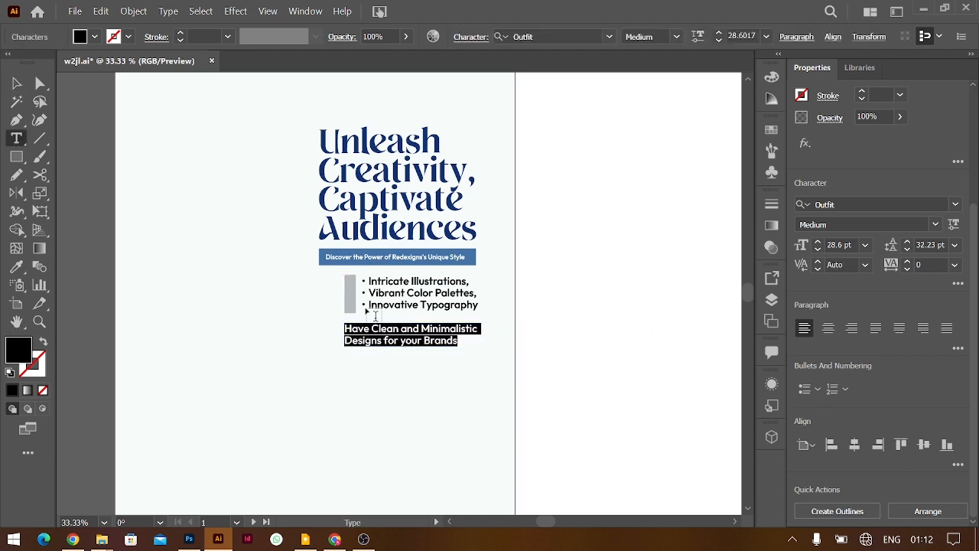
{"action": "left_click", "coordinate": [25, 81]}
{"action": "key", "text": "ctrl+minus"}
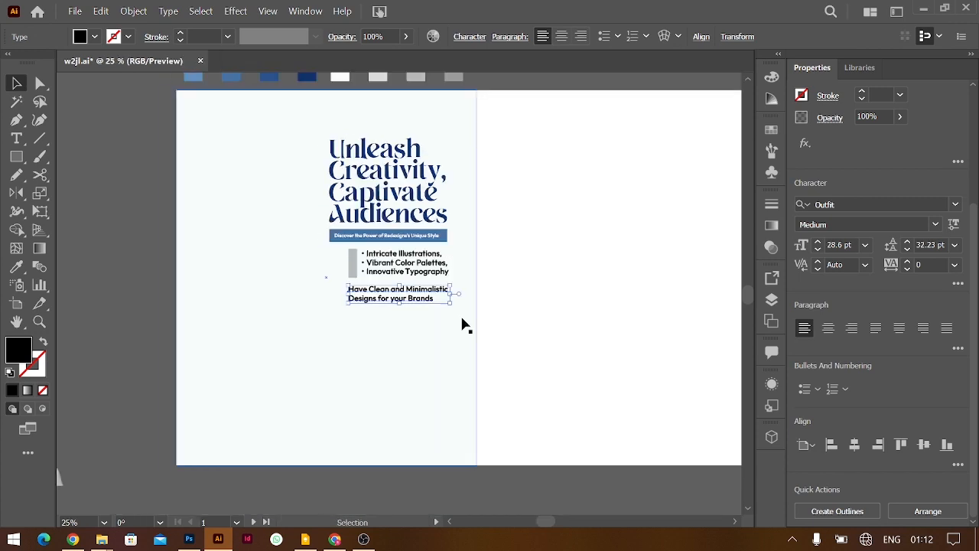
Copy 'Ready to Transform Your Vision into Stunning Designs?' from ChatGPT, then duplicate the Illustrator headline
{"action": "key", "text": "alt+Tab"}
{"action": "scroll", "coordinate": [462, 325], "scroll_direction": "down", "scroll_amount": 1}
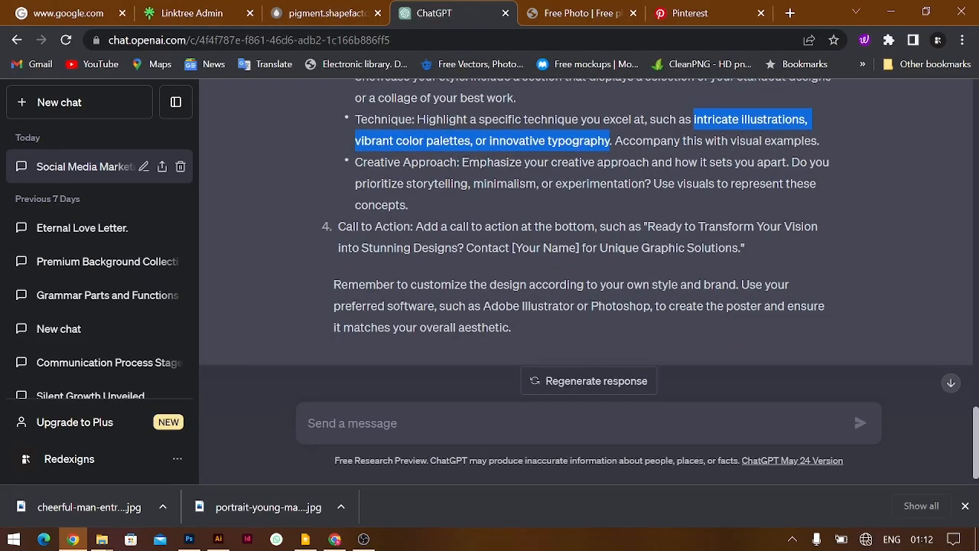
{"action": "left_click_drag", "start_coordinate": [647, 211], "coordinate": [464, 232]}
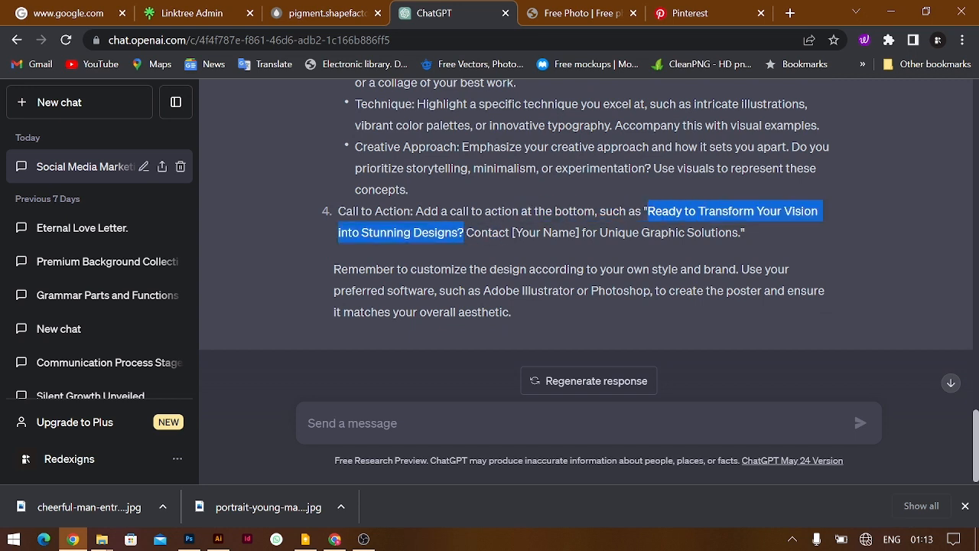
{"action": "key", "text": "alt+Tab"}
{"action": "left_click_drag", "start_coordinate": [394, 208], "coordinate": [533, 348]}
Replace the duplicated headline's text with the pasted call-to-action and move it below the tagline
{"action": "double_click", "coordinate": [533, 348]}
{"action": "key", "text": "ctrl+a"}
{"action": "key", "text": "ctrl+v"}
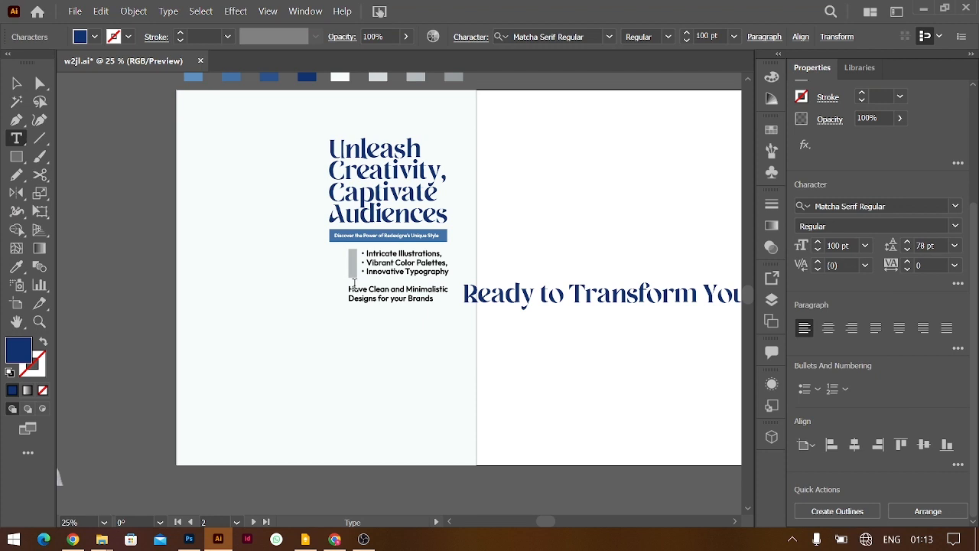
{"action": "key", "text": "ctrl+a"}
{"action": "left_click", "coordinate": [865, 246]}
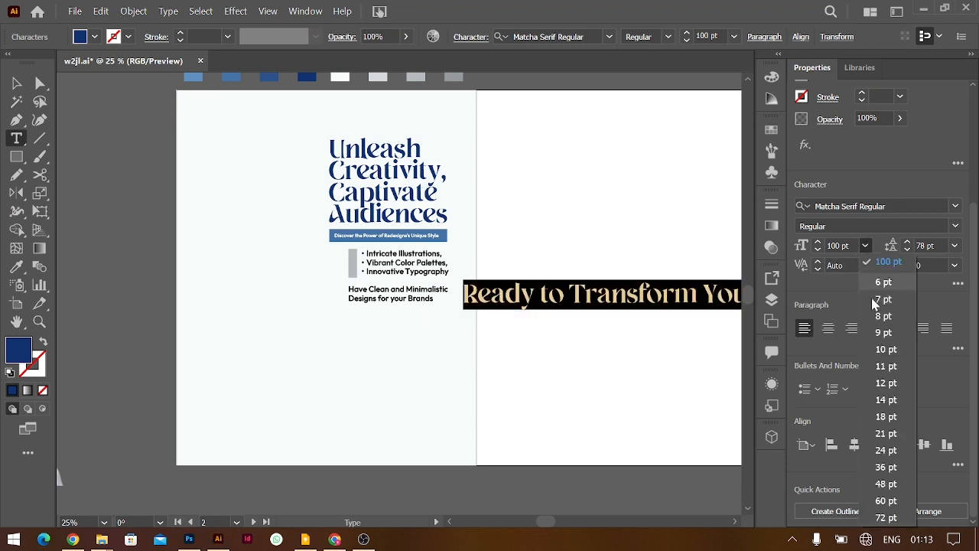
{"action": "left_click", "coordinate": [884, 501]}
{"action": "key", "text": "Escape"}
{"action": "left_click_drag", "start_coordinate": [595, 304], "coordinate": [478, 327]}
Reduce the call-to-action font size to 45 pt
{"action": "left_click", "coordinate": [865, 248]}
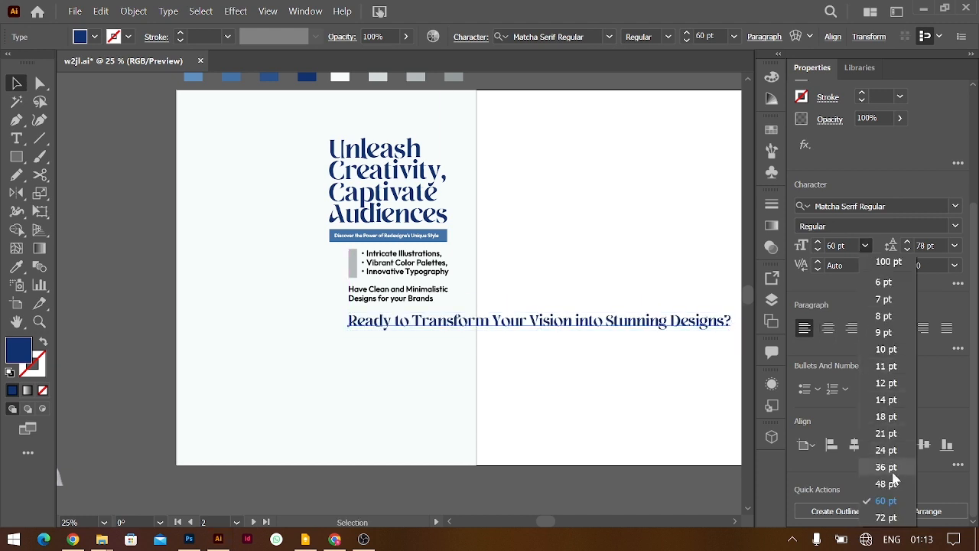
{"action": "left_click", "coordinate": [885, 484]}
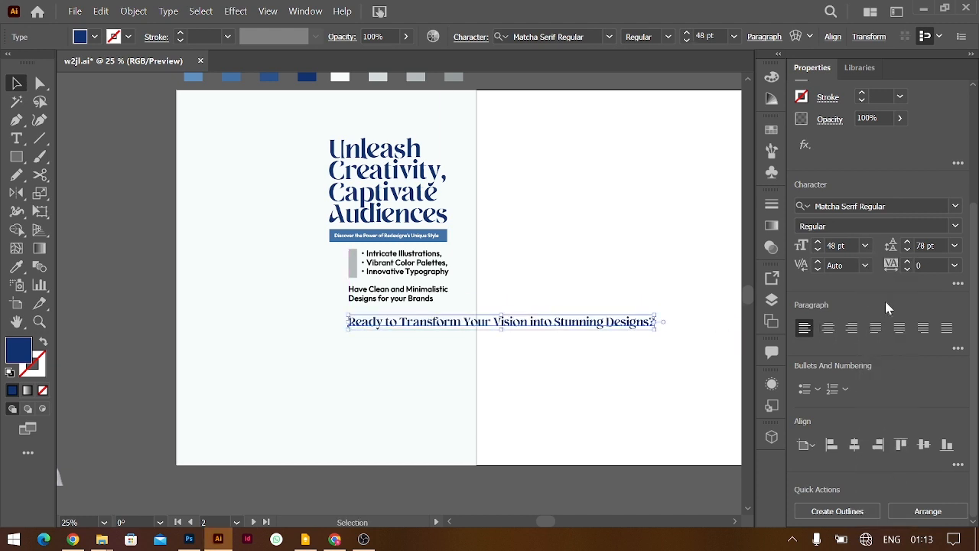
{"action": "left_click", "coordinate": [847, 244]}
{"action": "key", "text": "Down"}
{"action": "key", "text": "Down"}
{"action": "key", "text": "Down"}
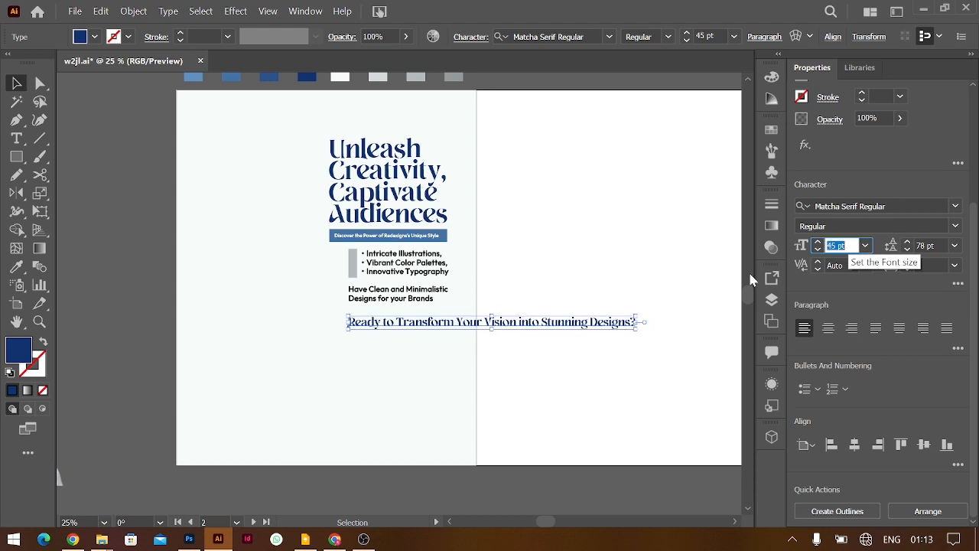
Break it into three lines before 'Your' and 'Stunning' with 46 pt leading, nudged slightly lower
{"action": "double_click", "coordinate": [458, 322]}
{"action": "key", "text": "Return"}
{"action": "key", "text": "ctrl+Right"}
{"action": "key", "text": "ctrl+Right"}
{"action": "key", "text": "ctrl+Right"}
{"action": "key", "text": "Return"}
{"action": "key", "text": "ctrl+a"}
{"action": "key", "text": "alt+Up"}
{"action": "key", "text": "alt+Up"}
{"action": "key", "text": "alt+Up"}
{"action": "key", "text": "alt+Up"}
{"action": "key", "text": "alt+Up"}
{"action": "key", "text": "alt+Up"}
{"action": "key", "text": "alt+Up"}
{"action": "key", "text": "alt+Up"}
{"action": "key", "text": "alt+Up"}
{"action": "key", "text": "alt+Up"}
{"action": "key", "text": "alt+Up"}
{"action": "key", "text": "alt+Up"}
{"action": "key", "text": "alt+Up"}
{"action": "key", "text": "alt+Up"}
{"action": "key", "text": "alt+Up"}
{"action": "key", "text": "alt+Up"}
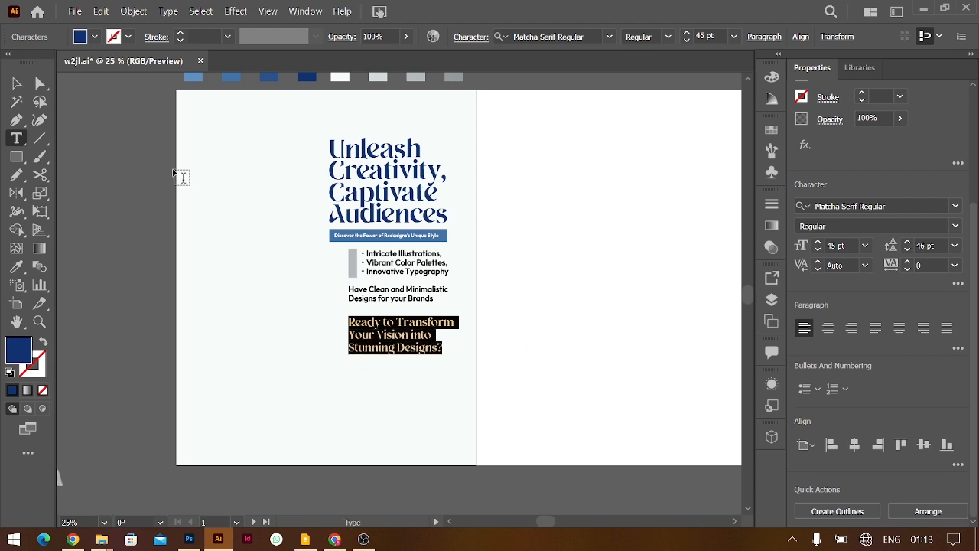
{"action": "left_click", "coordinate": [19, 88]}
{"action": "left_click_drag", "start_coordinate": [408, 328], "coordinate": [409, 331]}
Draw a navy rectangle below the call-to-action
{"action": "left_click", "coordinate": [555, 345]}
{"action": "key", "text": "m"}
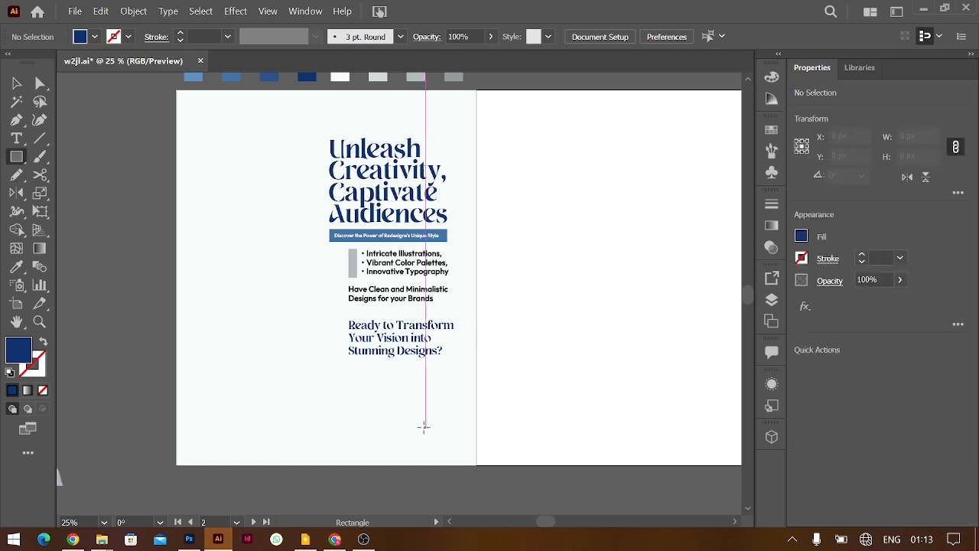
{"action": "left_click_drag", "start_coordinate": [456, 415], "coordinate": [348, 361]}
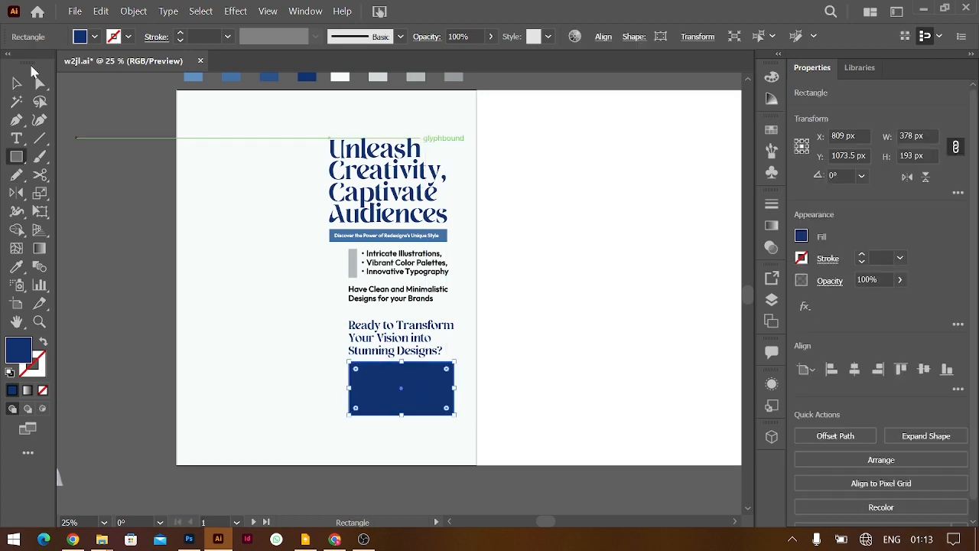
{"action": "left_click", "coordinate": [16, 83]}
Duplicate the headline beside the page and replace its text with the contact phone number
{"action": "left_click_drag", "start_coordinate": [394, 180], "coordinate": [594, 263]}
{"action": "double_click", "coordinate": [594, 262]}
{"action": "key", "text": "ctrl+a"}
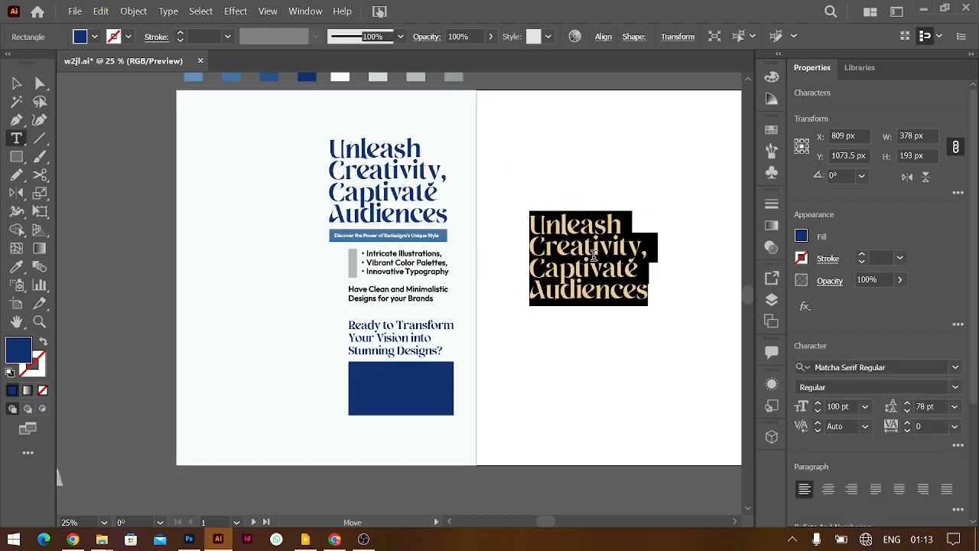
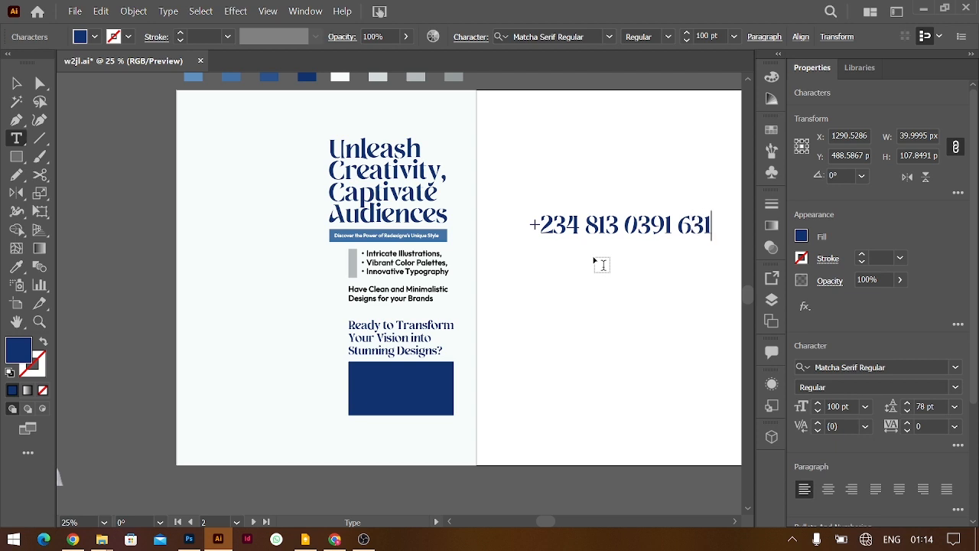
Move the phone number onto the navy box and make its fill white
{"action": "left_click", "coordinate": [17, 83]}
{"action": "left_click_drag", "start_coordinate": [623, 229], "coordinate": [443, 393]}
{"action": "key", "text": "ctrl+plus"}
{"action": "key", "text": "ctrl+plus"}
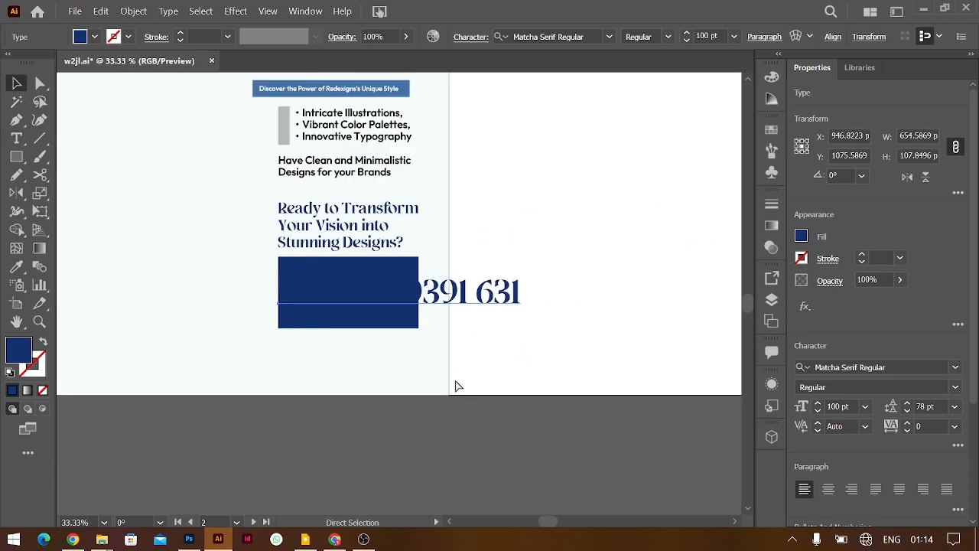
{"action": "left_click_drag", "start_coordinate": [462, 308], "coordinate": [488, 289]}
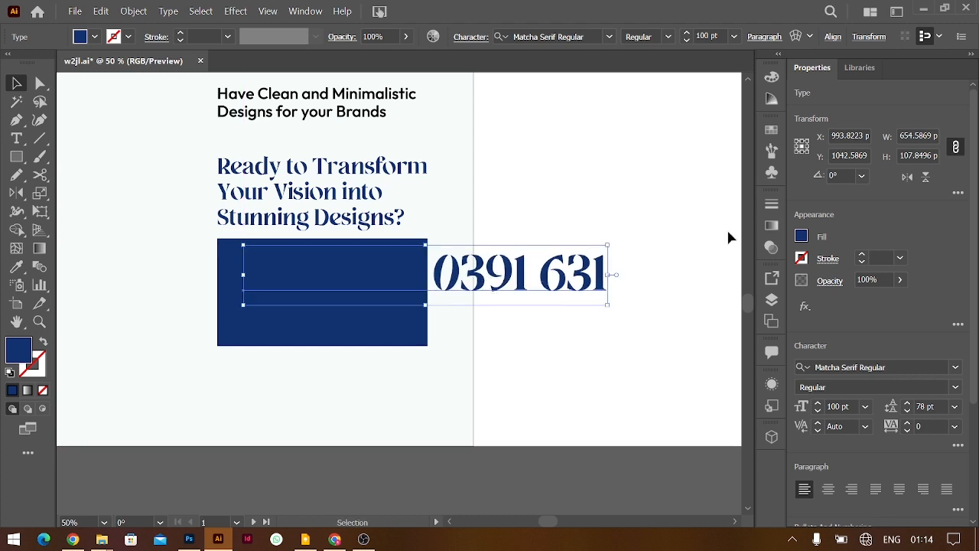
{"action": "left_click", "coordinate": [801, 243]}
{"action": "left_click", "coordinate": [651, 287]}
Break the phone number into two lines with leading tightened to 74 pt
{"action": "key", "text": "t"}
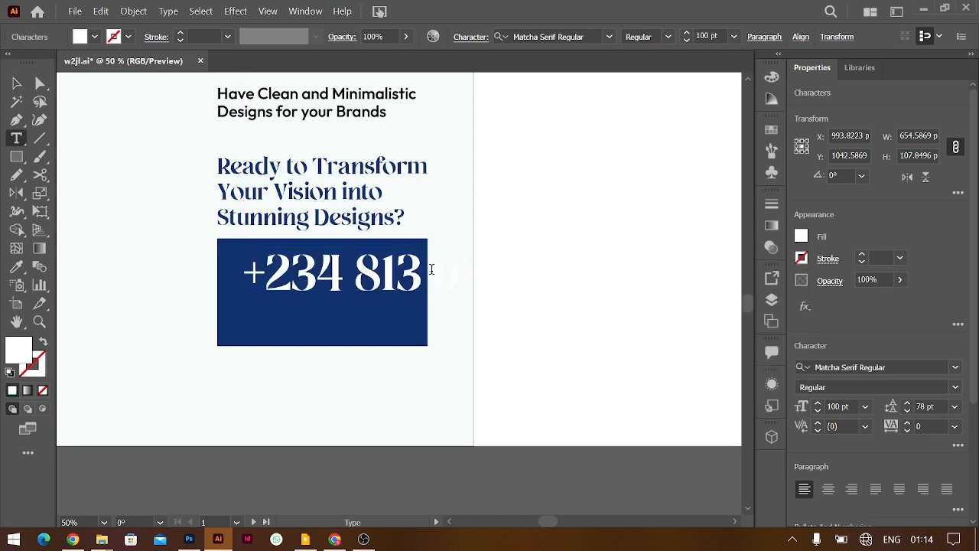
{"action": "key", "text": "Return"}
{"action": "key", "text": "ctrl+a"}
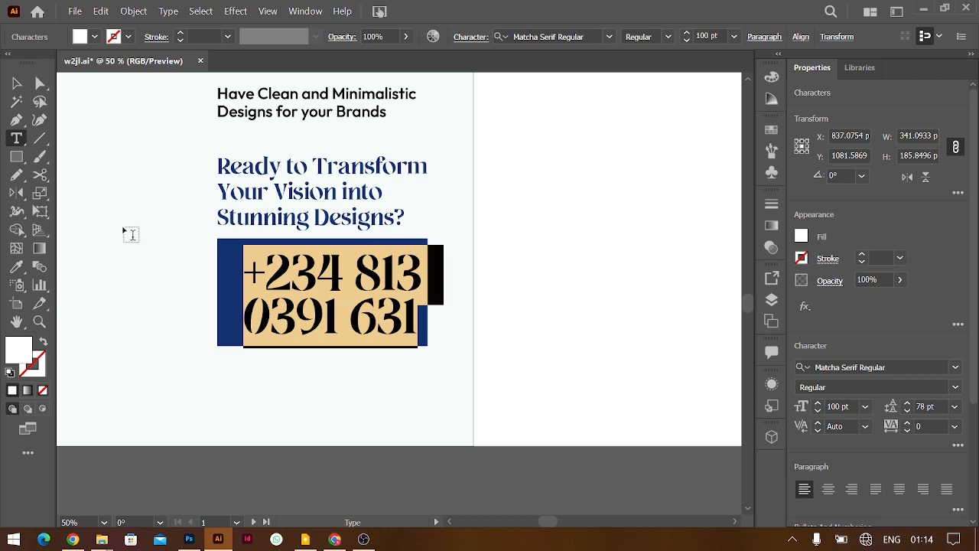
{"action": "left_click", "coordinate": [17, 82]}
{"action": "left_click_drag", "start_coordinate": [395, 285], "coordinate": [401, 282]}
{"action": "key", "text": "alt+Up"}
{"action": "key", "text": "alt+Up"}
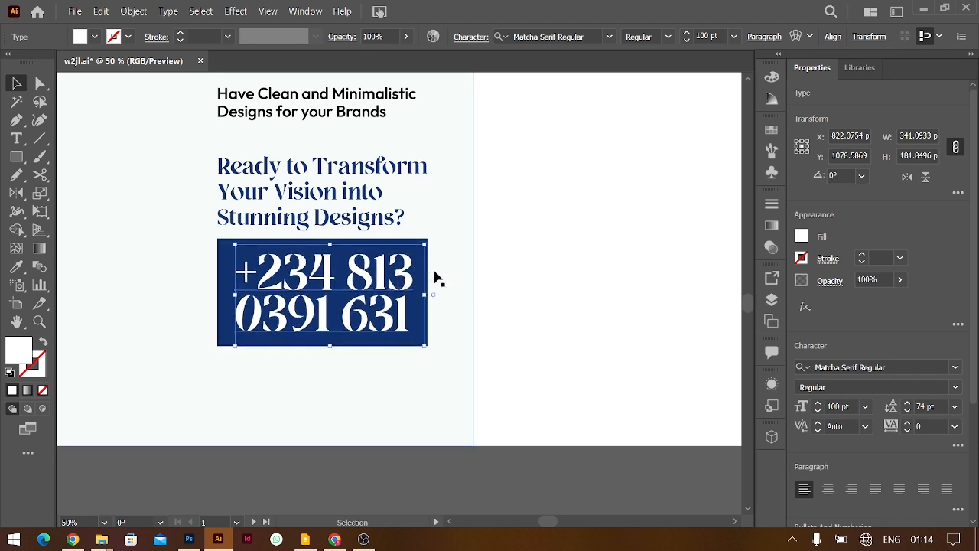
Move the navy box and the phone number down together
{"action": "left_click", "coordinate": [542, 249]}
{"action": "left_click", "coordinate": [395, 250]}
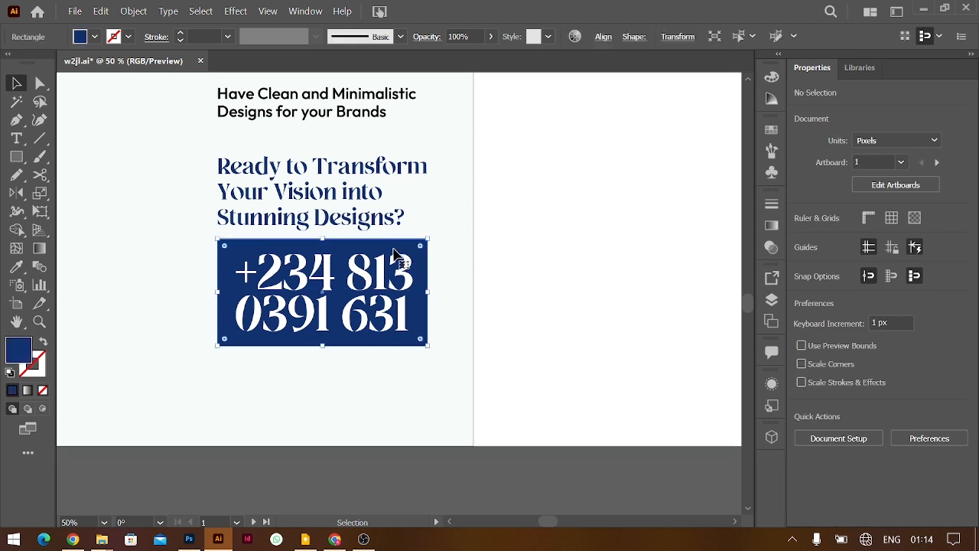
{"action": "left_click", "coordinate": [384, 268], "text": "shift"}
{"action": "left_click_drag", "start_coordinate": [384, 268], "coordinate": [382, 279]}
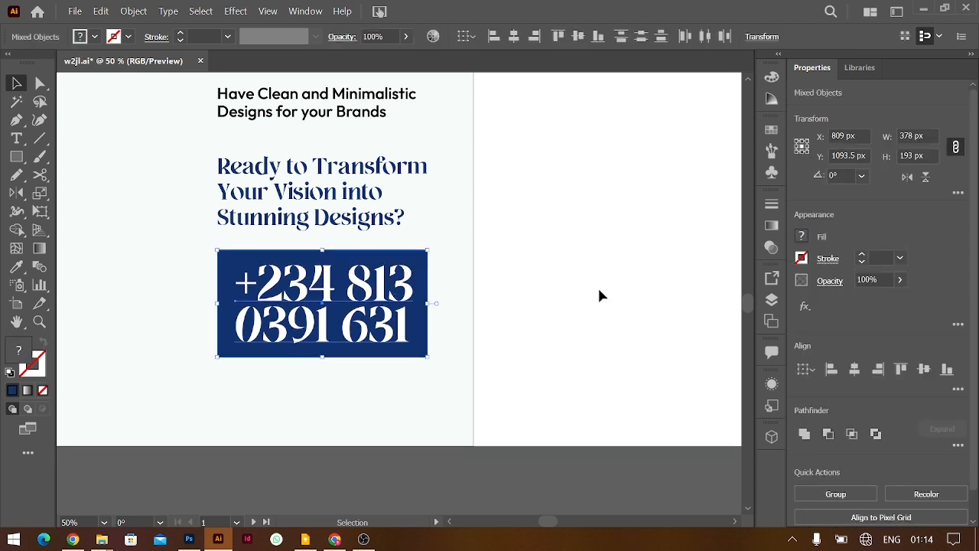
{"action": "left_click", "coordinate": [518, 265]}
{"action": "scroll", "coordinate": [518, 265], "scroll_direction": "left", "scroll_amount": 4}
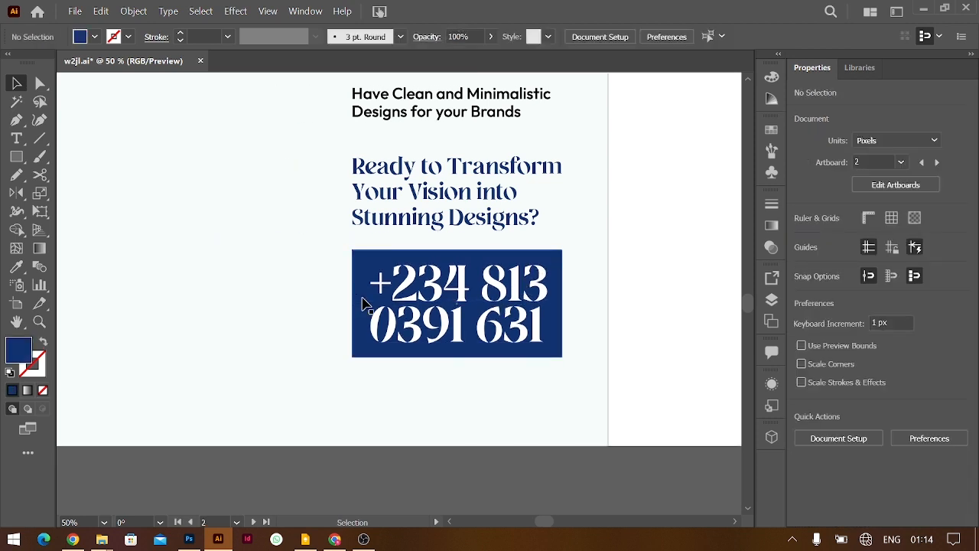
{"action": "scroll", "coordinate": [366, 304], "scroll_direction": "down", "scroll_amount": 2}
{"action": "scroll", "coordinate": [386, 297], "scroll_direction": "up", "scroll_amount": 4}
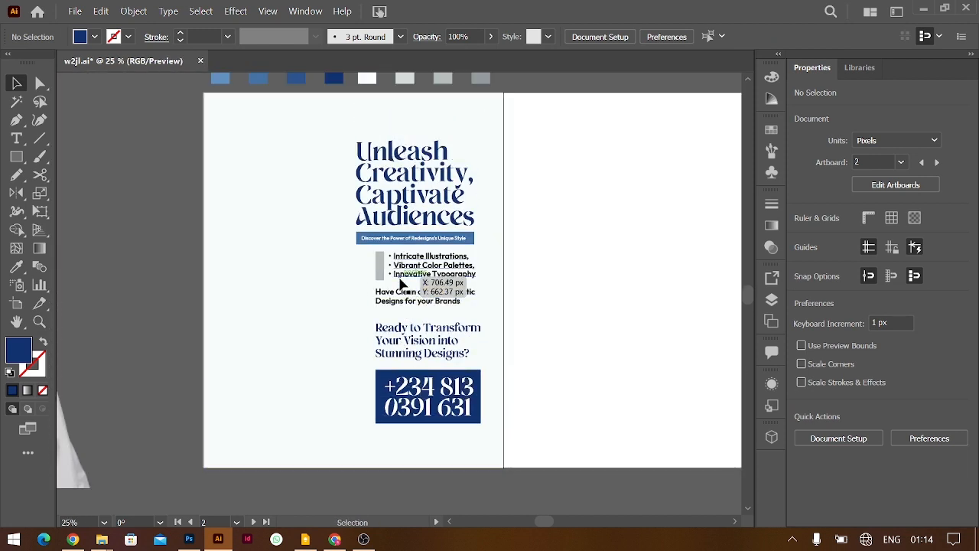
{"action": "scroll", "coordinate": [260, 174], "scroll_direction": "right", "scroll_amount": 3}
{"action": "scroll", "coordinate": [259, 174], "scroll_direction": "right", "scroll_amount": 4}
Draw a test curve, set no fill and a 36 pt black stroke, then delete it
{"action": "left_click", "coordinate": [39, 120]}
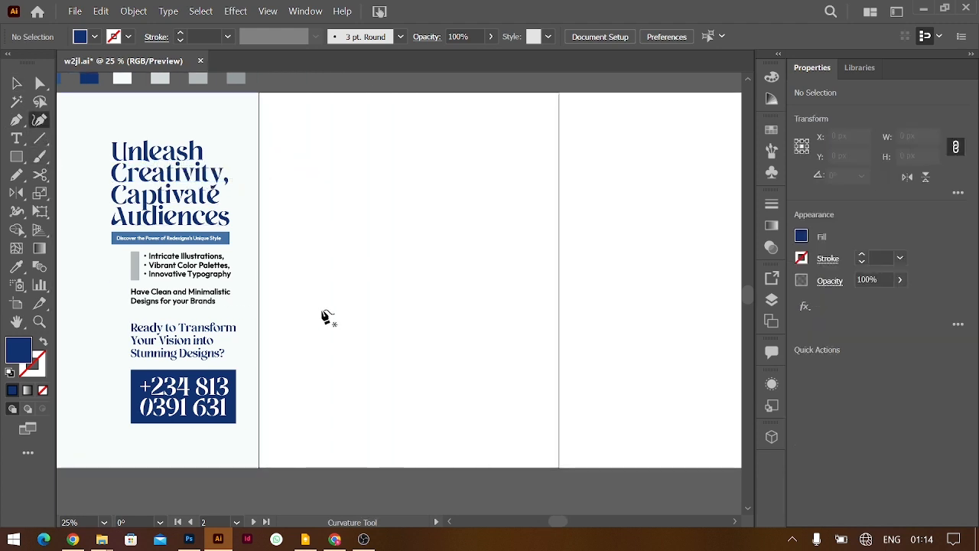
{"action": "left_click", "coordinate": [288, 377]}
{"action": "left_click", "coordinate": [337, 313]}
{"action": "left_click", "coordinate": [424, 299]}
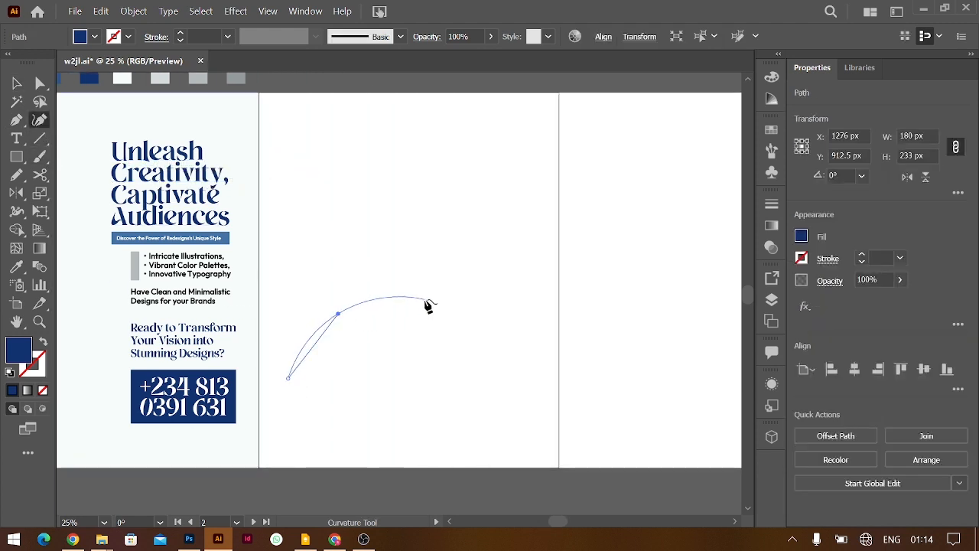
{"action": "left_click", "coordinate": [475, 244]}
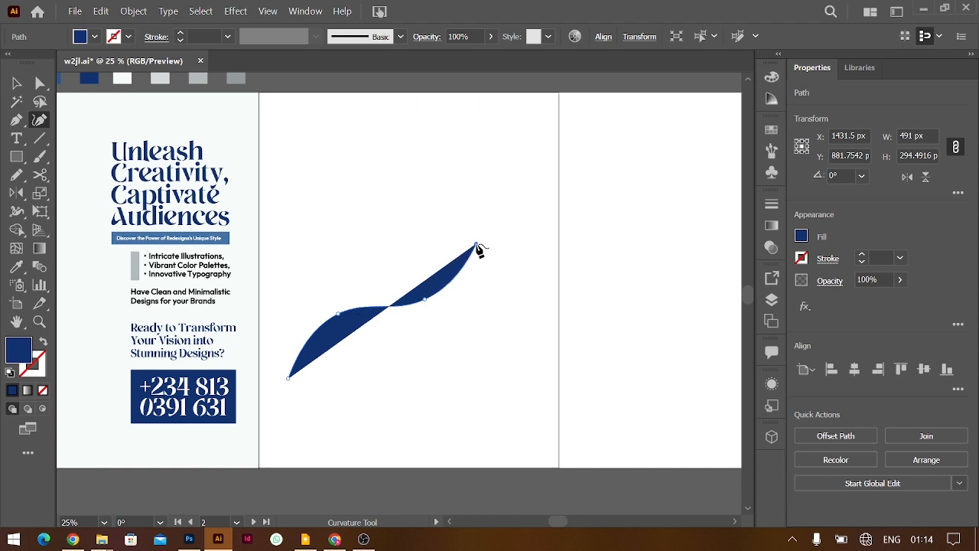
{"action": "left_click", "coordinate": [489, 192]}
{"action": "left_click", "coordinate": [801, 237]}
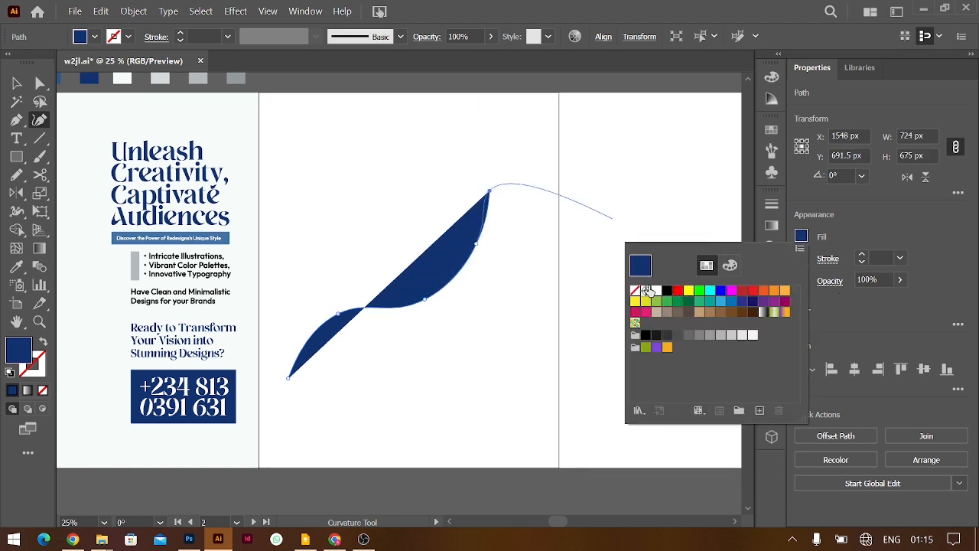
{"action": "left_click", "coordinate": [634, 290]}
{"action": "left_click", "coordinate": [863, 257]}
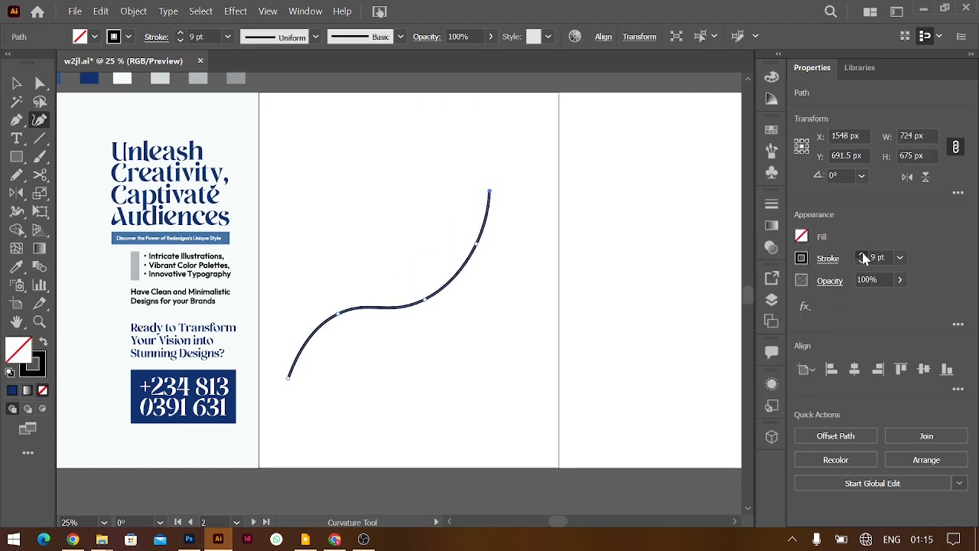
{"action": "left_click", "coordinate": [16, 82]}
{"action": "key", "text": "Delete"}
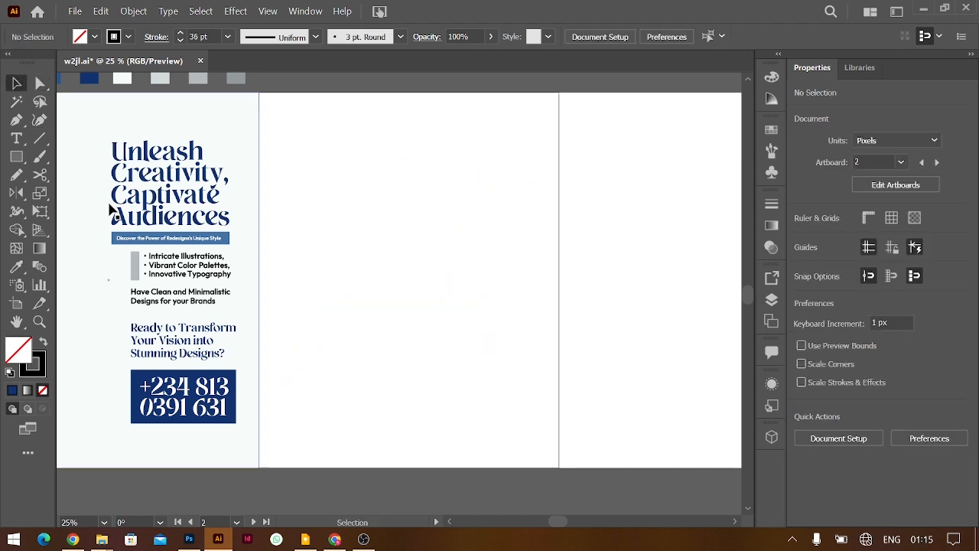
Redraw the thick black wavy line from lower left across the right artboard
{"action": "left_click", "coordinate": [40, 120]}
{"action": "left_click", "coordinate": [265, 399]}
{"action": "left_click", "coordinate": [388, 328]}
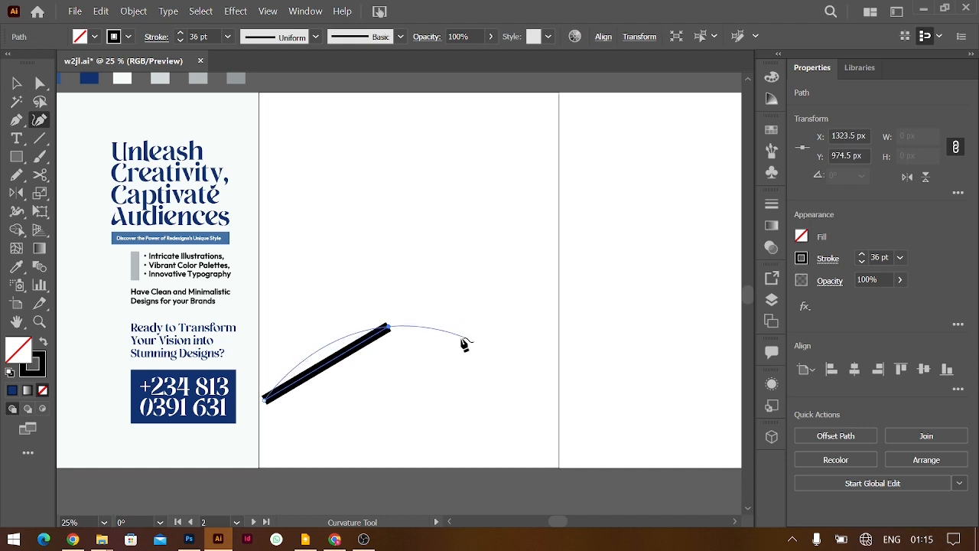
{"action": "left_click", "coordinate": [458, 336]}
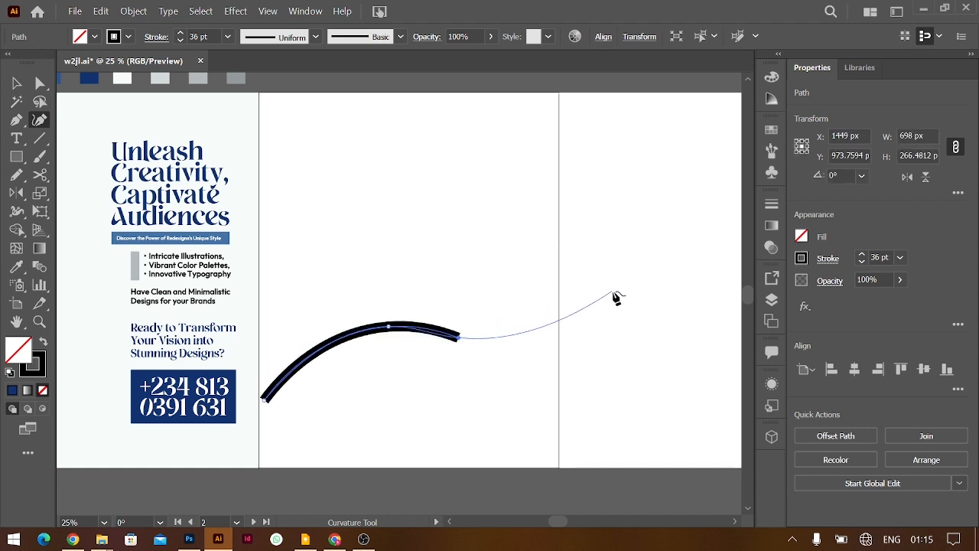
{"action": "left_click", "coordinate": [637, 273]}
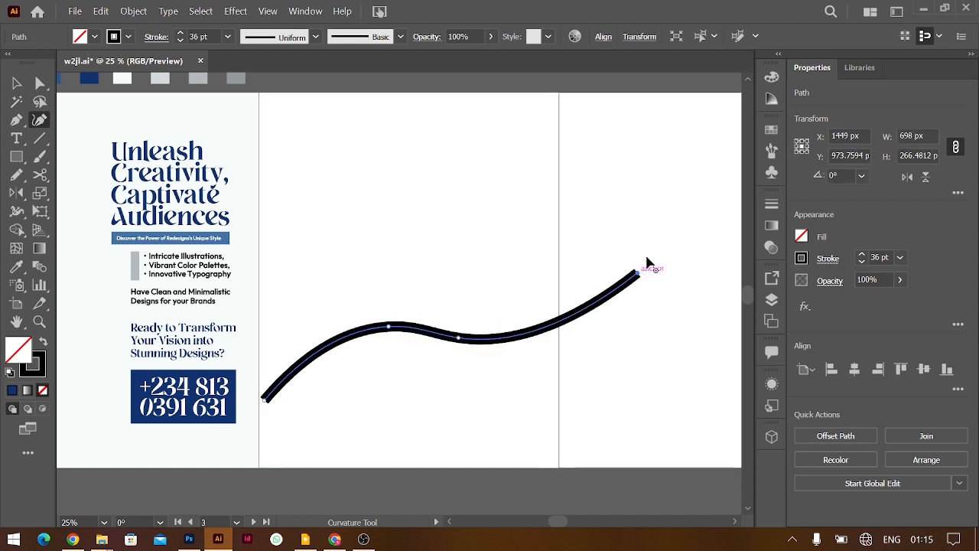
{"action": "left_click", "coordinate": [678, 230]}
{"action": "key", "text": "ctrl+z"}
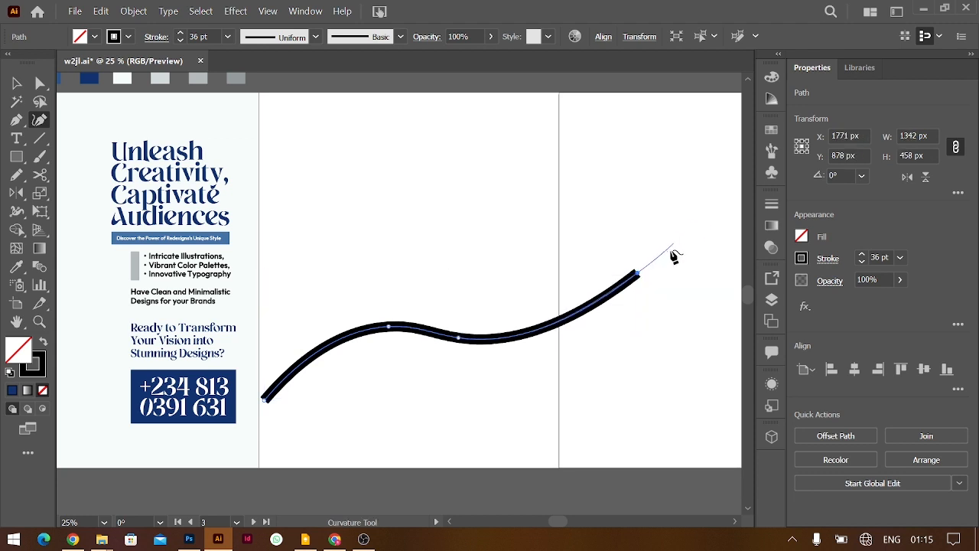
{"action": "left_click", "coordinate": [16, 82]}
{"action": "scroll", "coordinate": [131, 103], "scroll_direction": "left", "scroll_amount": 3}
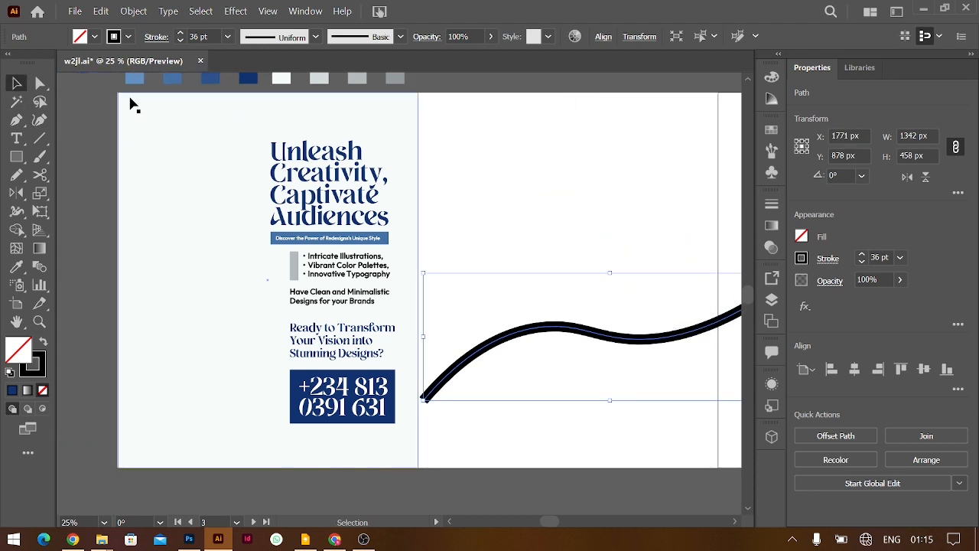
Open the Swatches panel and save the first blue sample as a new swatch
{"action": "scroll", "coordinate": [153, 123], "scroll_direction": "up", "scroll_amount": 2}
{"action": "left_click", "coordinate": [164, 141]}
{"action": "left_click", "coordinate": [771, 130]}
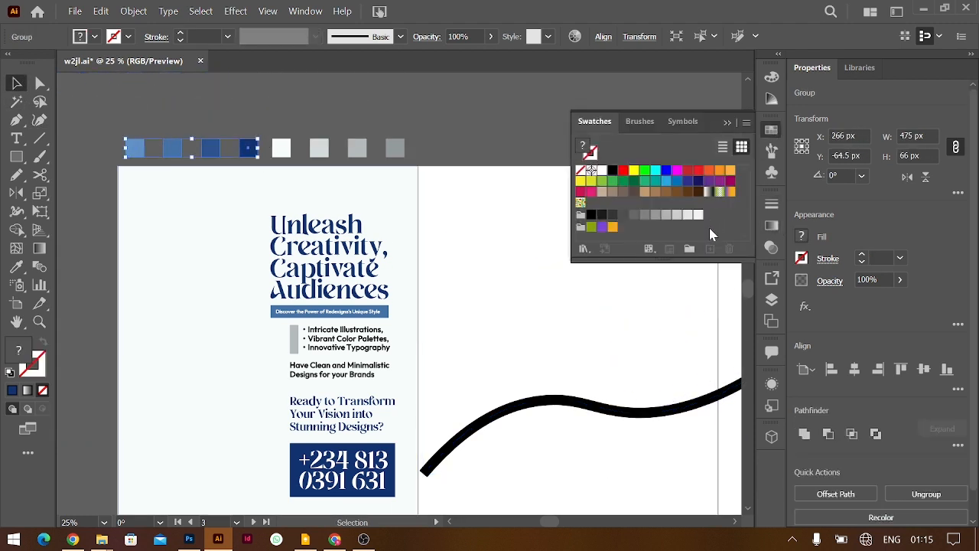
{"action": "left_click_drag", "start_coordinate": [218, 120], "coordinate": [315, 153]}
{"action": "left_click", "coordinate": [223, 159]}
{"action": "left_click", "coordinate": [137, 156]}
{"action": "left_click", "coordinate": [709, 248]}
{"action": "key", "text": "Return"}
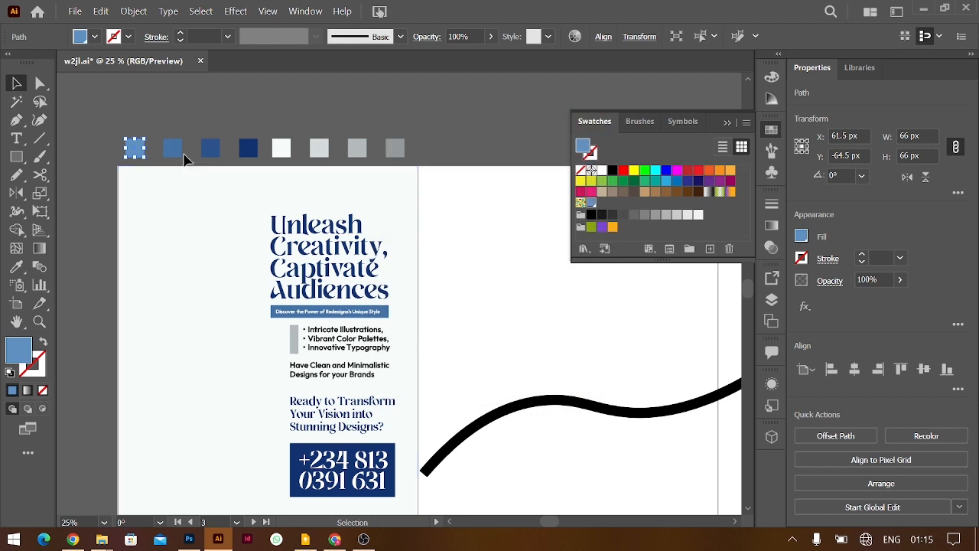
Save the third blue and the dark navy samples as new swatches
{"action": "left_click", "coordinate": [174, 152]}
{"action": "left_click", "coordinate": [211, 149]}
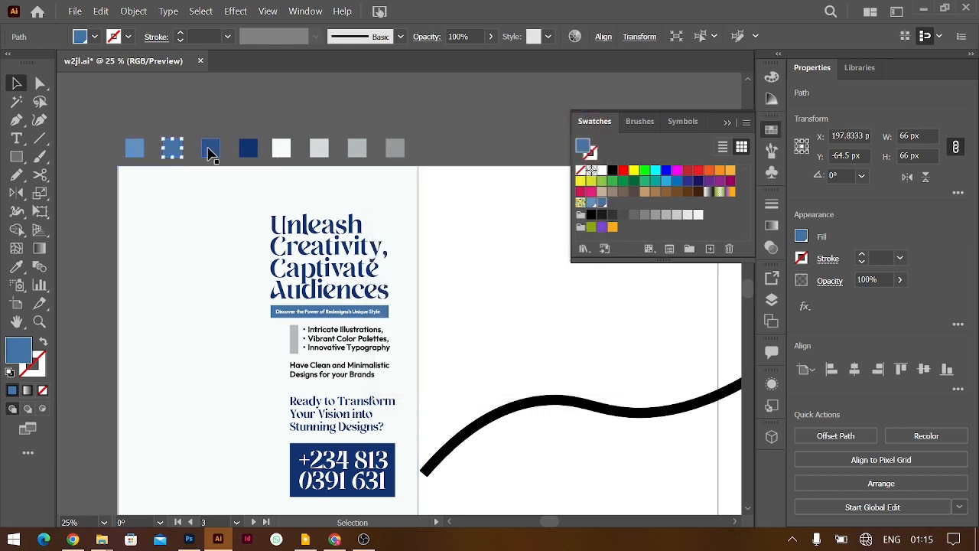
{"action": "left_click", "coordinate": [710, 249]}
{"action": "key", "text": "Return"}
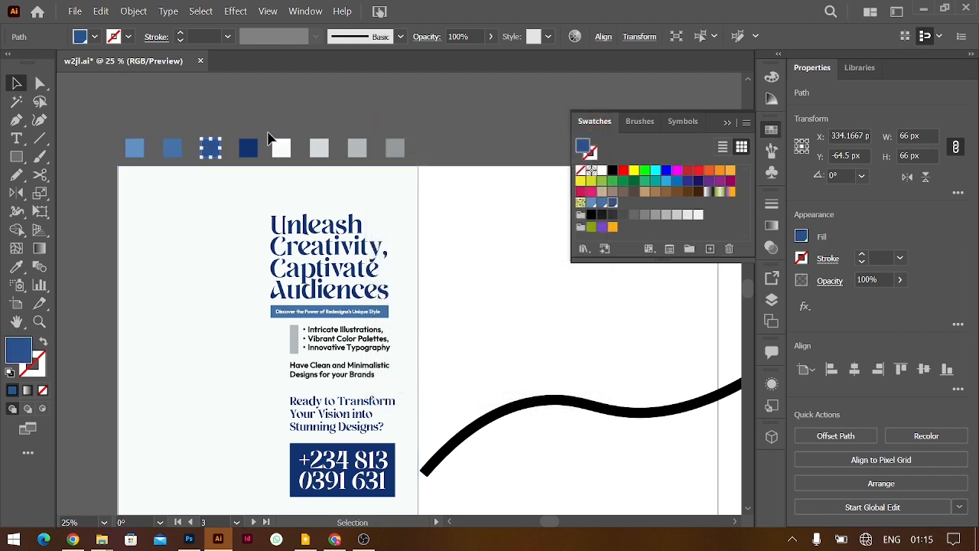
{"action": "left_click", "coordinate": [248, 148]}
{"action": "left_click", "coordinate": [710, 248]}
{"action": "key", "text": "Return"}
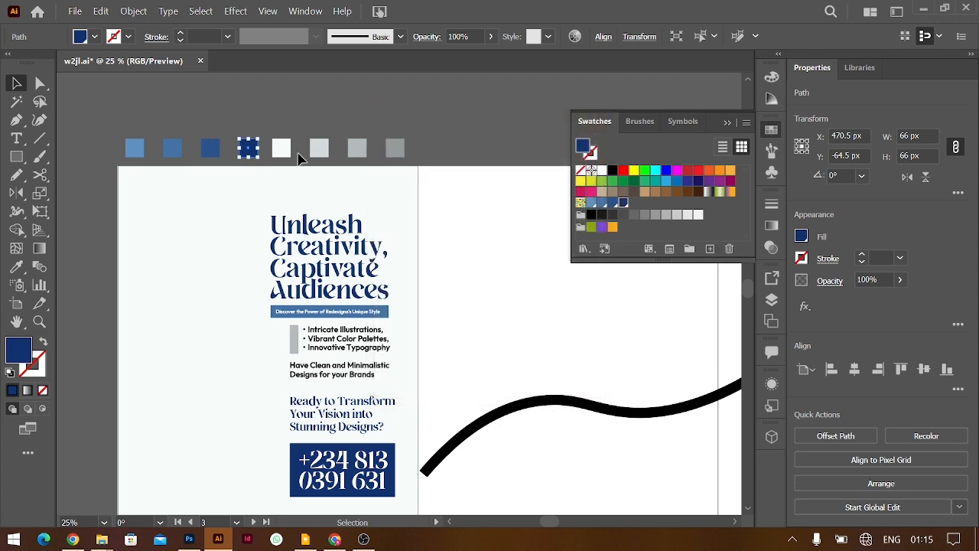
Select the white sample square, then the thick black line
{"action": "left_click", "coordinate": [281, 148]}
{"action": "scroll", "coordinate": [588, 439], "scroll_direction": "down", "scroll_amount": 4}
{"action": "scroll", "coordinate": [588, 438], "scroll_direction": "right", "scroll_amount": 3}
{"action": "scroll", "coordinate": [588, 439], "scroll_direction": "up", "scroll_amount": 2}
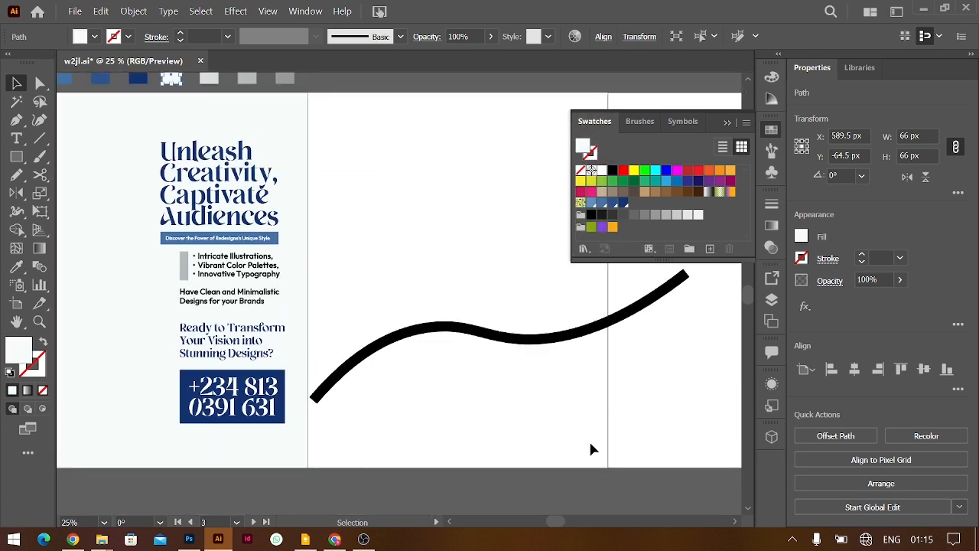
{"action": "scroll", "coordinate": [588, 439], "scroll_direction": "left", "scroll_amount": 3}
{"action": "left_click", "coordinate": [663, 339]}
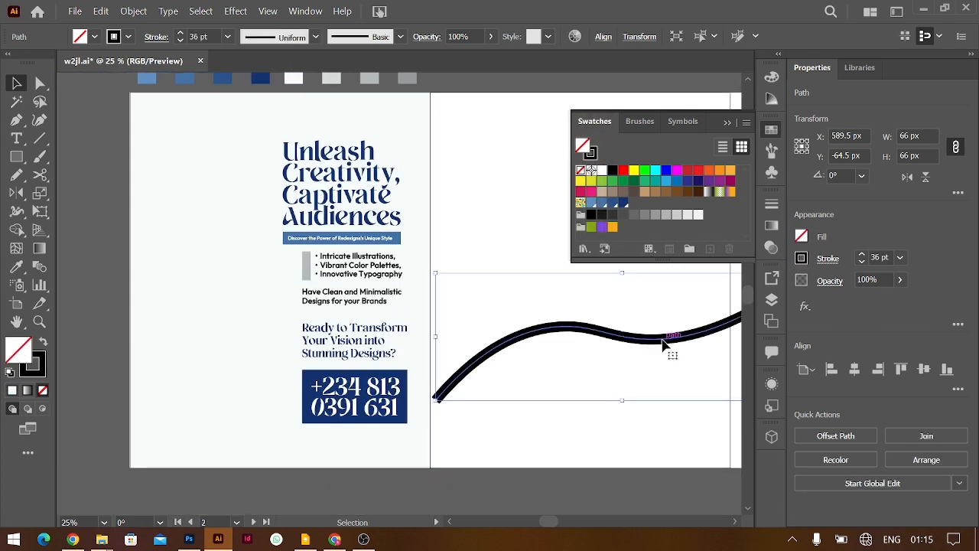
Give the black line a tapering width profile, move it toward the poster and rotate it about 13°
{"action": "left_click", "coordinate": [828, 259]}
{"action": "left_click", "coordinate": [793, 496]}
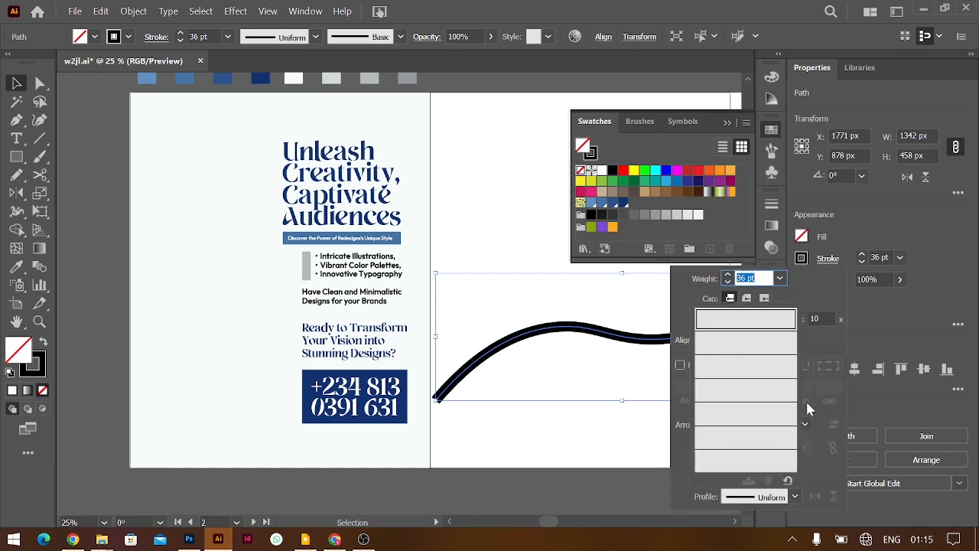
{"action": "left_click", "coordinate": [772, 361]}
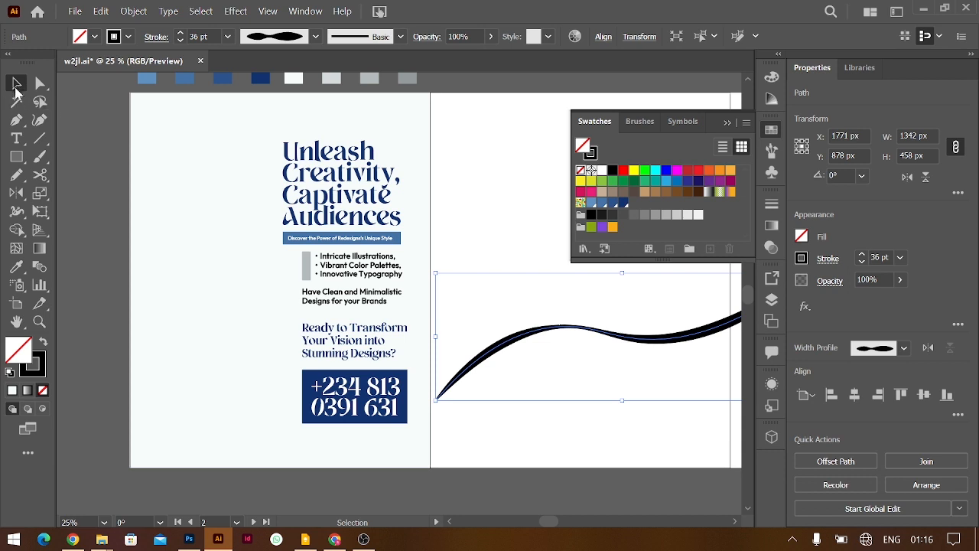
{"action": "mouse_move", "coordinate": [569, 333]}
{"action": "left_mouse_down"}
{"action": "mouse_move", "coordinate": [231, 335]}
{"action": "mouse_move", "coordinate": [240, 331]}
{"action": "mouse_move", "coordinate": [238, 340]}
{"action": "left_mouse_up"}
{"action": "left_click_drag", "start_coordinate": [487, 286], "coordinate": [484, 221]}
{"action": "left_click_drag", "start_coordinate": [443, 261], "coordinate": [425, 269]}
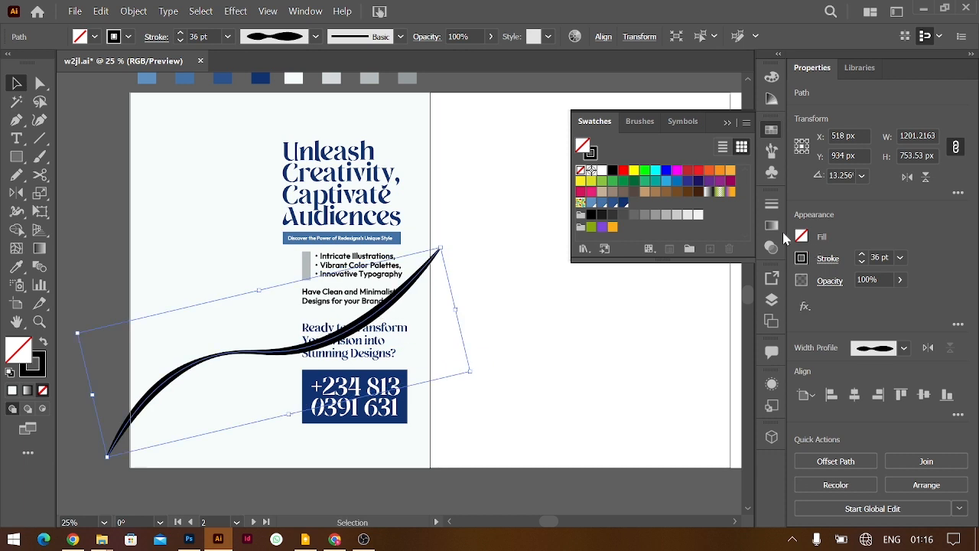
Change the swoosh's stroke colour to light blue
{"action": "left_click", "coordinate": [729, 123]}
{"action": "left_click", "coordinate": [801, 258]}
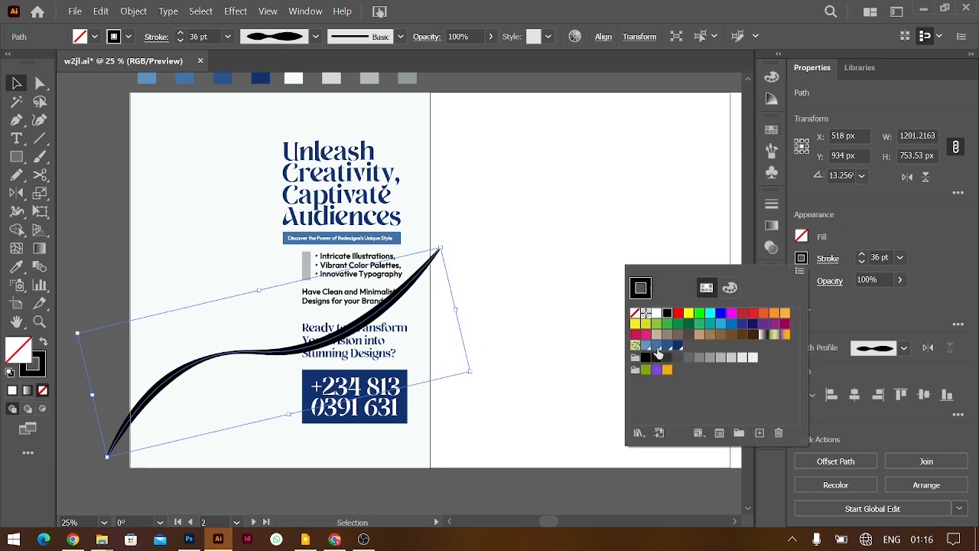
{"action": "left_click", "coordinate": [646, 346]}
{"action": "left_click", "coordinate": [600, 188]}
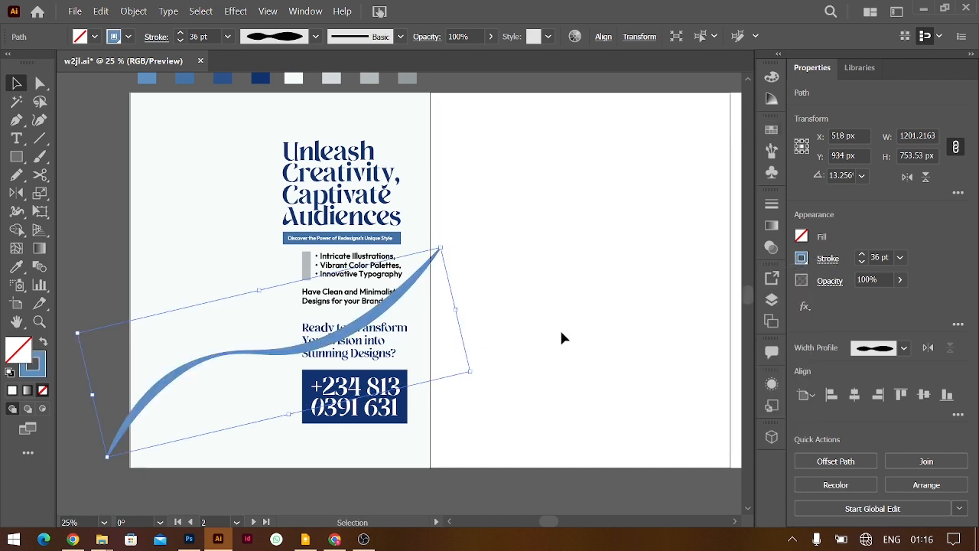
{"action": "left_click", "coordinate": [559, 331]}
Duplicate the blue swoosh, rotate the copy, and group both swooshes
{"action": "left_click_drag", "start_coordinate": [291, 357], "coordinate": [419, 368]}
{"action": "mouse_move", "coordinate": [580, 257]}
{"action": "left_mouse_down"}
{"action": "mouse_move", "coordinate": [616, 392]}
{"action": "mouse_move", "coordinate": [493, 437]}
{"action": "mouse_move", "coordinate": [452, 426]}
{"action": "mouse_move", "coordinate": [352, 450]}
{"action": "mouse_move", "coordinate": [452, 426]}
{"action": "mouse_move", "coordinate": [398, 441]}
{"action": "mouse_move", "coordinate": [444, 436]}
{"action": "left_mouse_up"}
{"action": "left_click", "coordinate": [422, 280], "text": "shift"}
{"action": "key", "text": "ctrl+g"}
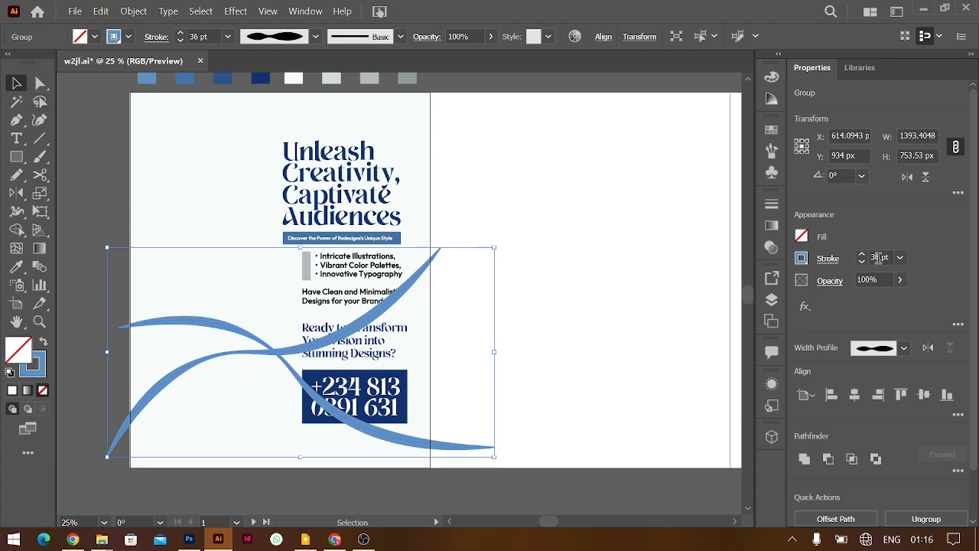
Try Soft Light, Overlay and Screen blending on the swooshes, settling on Hard Light
{"action": "left_click", "coordinate": [839, 282]}
{"action": "left_click", "coordinate": [707, 308]}
{"action": "left_click", "coordinate": [723, 167]}
{"action": "left_click", "coordinate": [707, 309]}
{"action": "left_click", "coordinate": [717, 151]}
{"action": "left_click", "coordinate": [707, 308]}
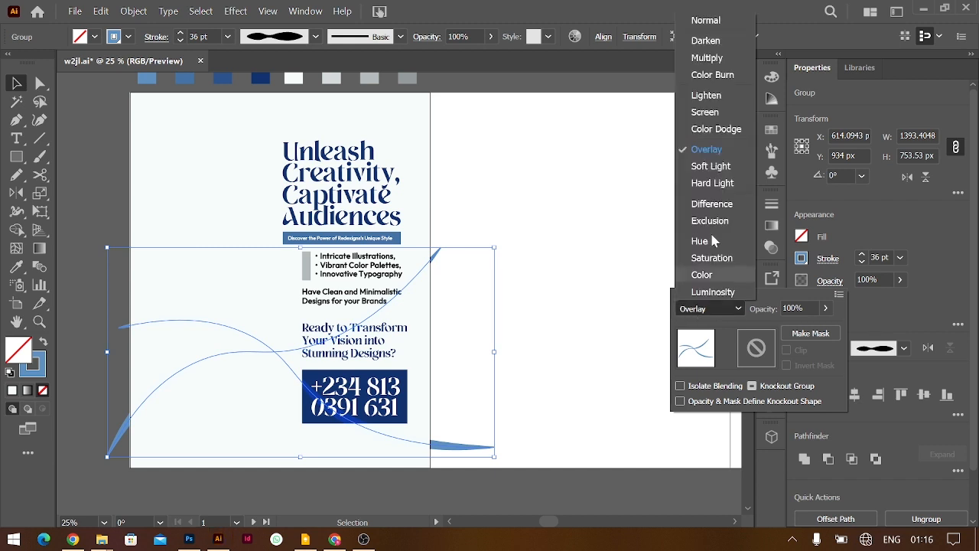
{"action": "left_click", "coordinate": [718, 113]}
{"action": "left_click", "coordinate": [708, 308]}
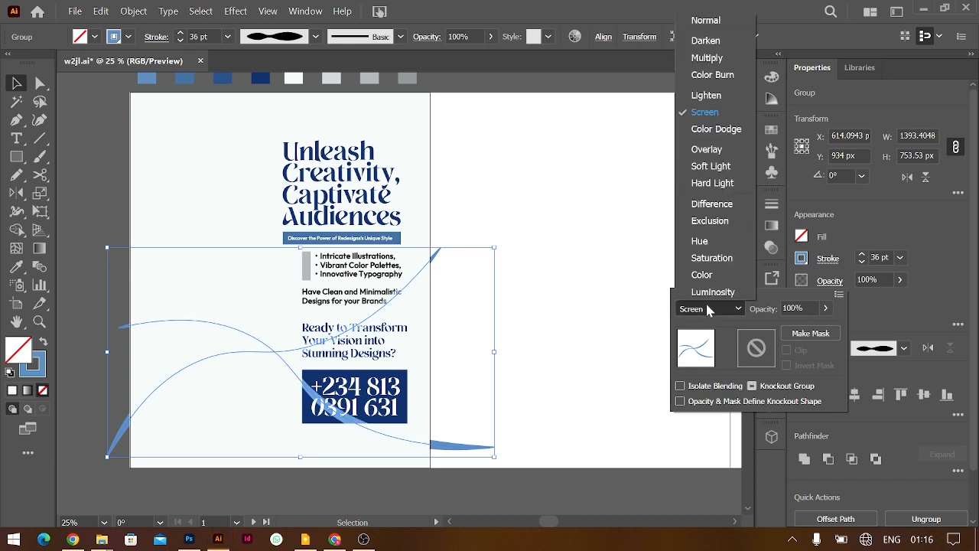
{"action": "left_click", "coordinate": [710, 181]}
Preview the Hard Light swoosh group against the poster
{"action": "left_click", "coordinate": [615, 215]}
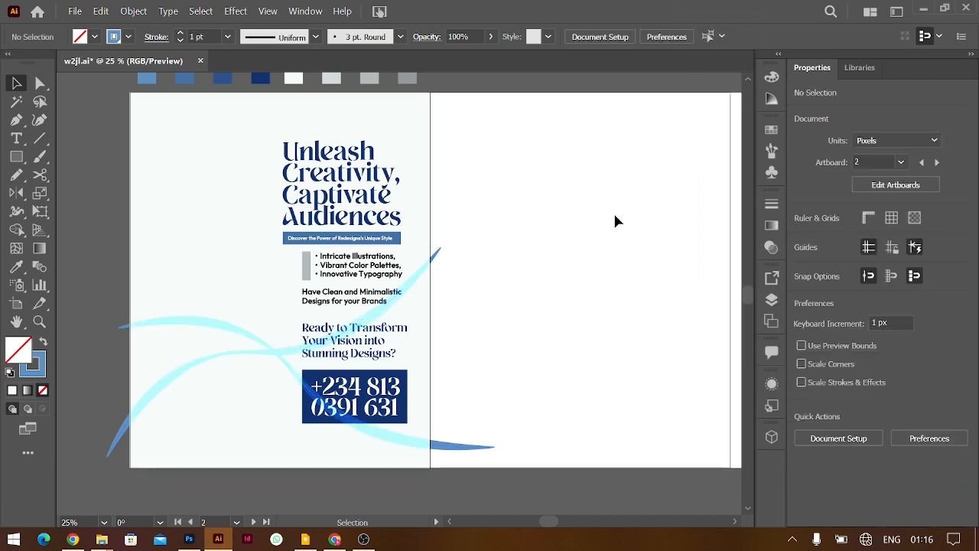
{"action": "left_click", "coordinate": [266, 345]}
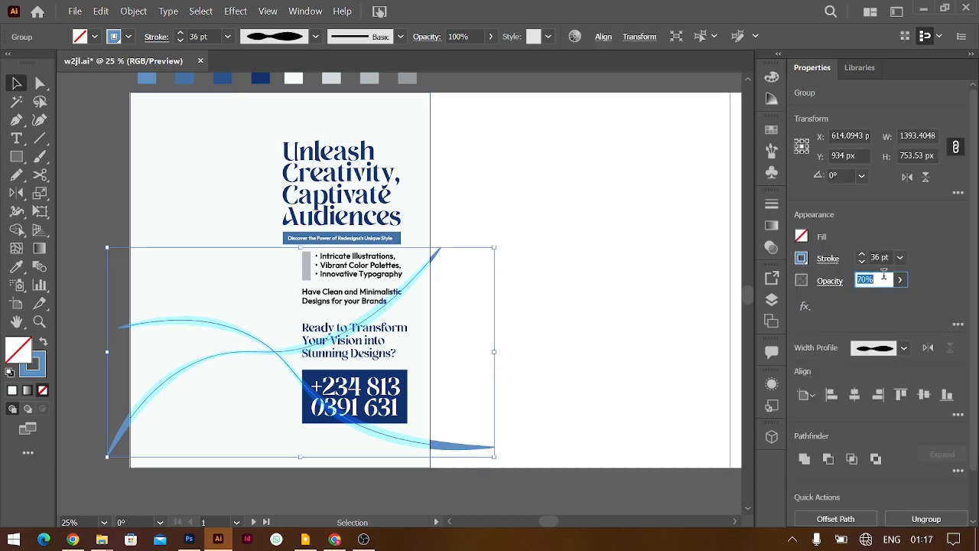
{"action": "left_click", "coordinate": [592, 265]}
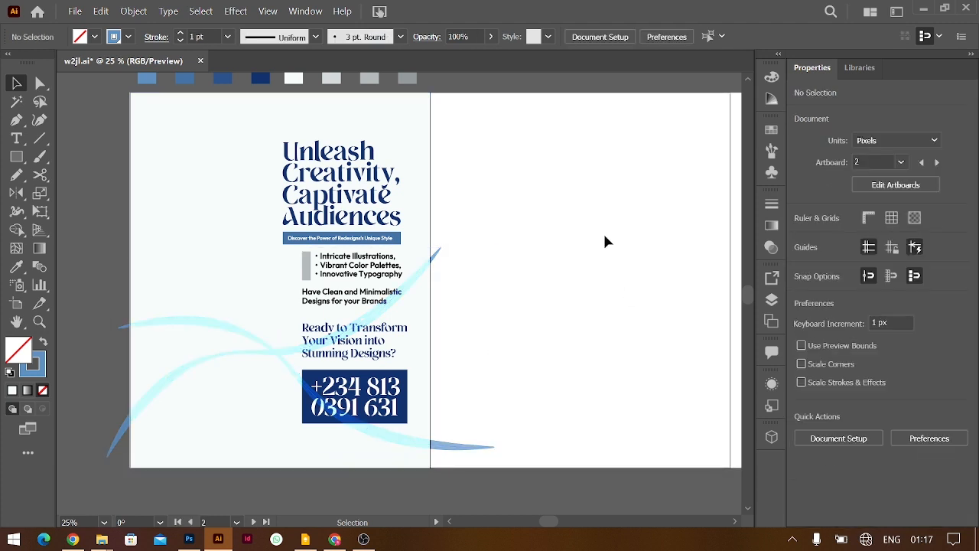
{"action": "scroll", "coordinate": [157, 260], "scroll_direction": "left", "scroll_amount": 3}
{"action": "scroll", "coordinate": [156, 260], "scroll_direction": "left", "scroll_amount": 3}
Place the laughing-man photo on the poster and slide the navy rounded panel behind it
{"action": "left_click_drag", "start_coordinate": [135, 332], "coordinate": [454, 345]}
{"action": "left_click", "coordinate": [201, 346]}
{"action": "left_click_drag", "start_coordinate": [200, 345], "coordinate": [527, 284]}
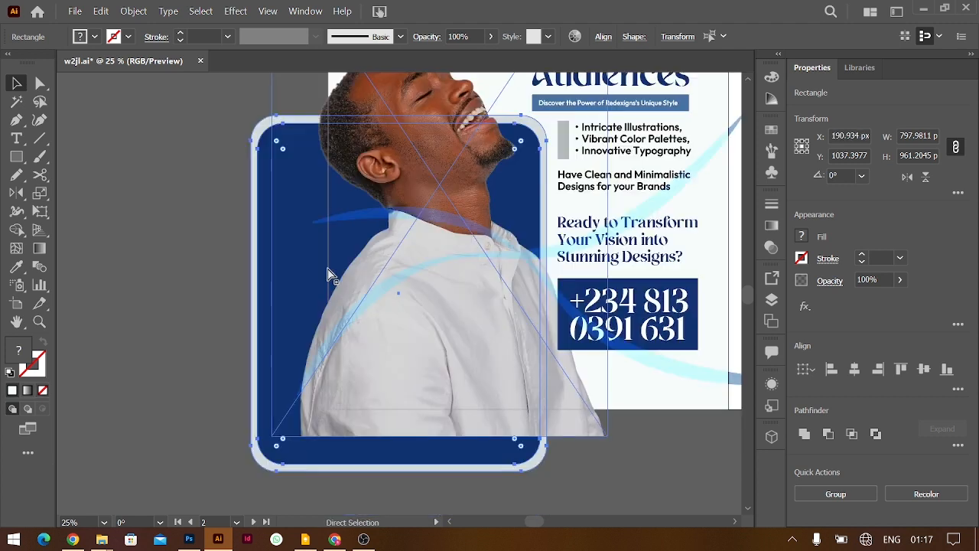
{"action": "key", "text": "ctrl+plus"}
Select the rounded frame behind the navy panel and apply a Freeform gradient to it
{"action": "double_click", "coordinate": [260, 243]}
{"action": "double_click", "coordinate": [241, 224]}
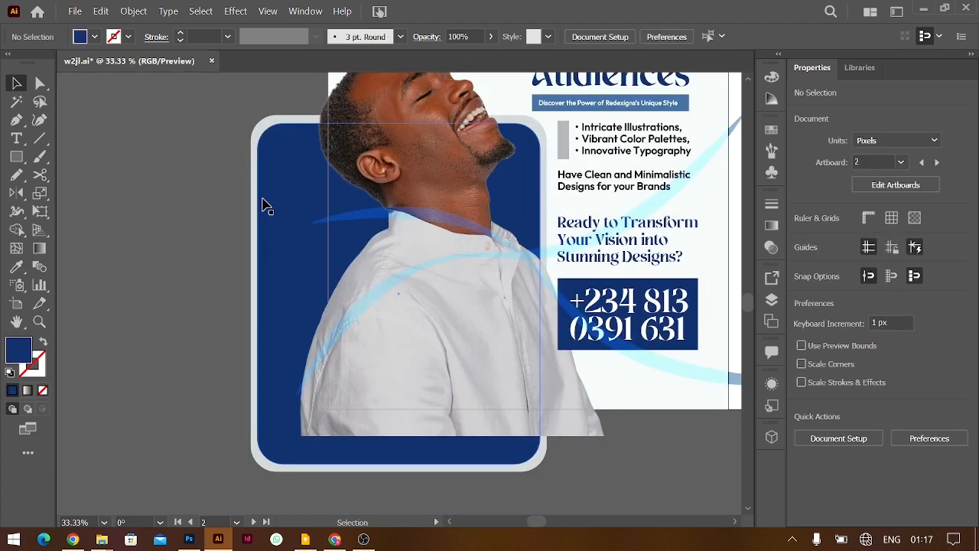
{"action": "left_click", "coordinate": [253, 200]}
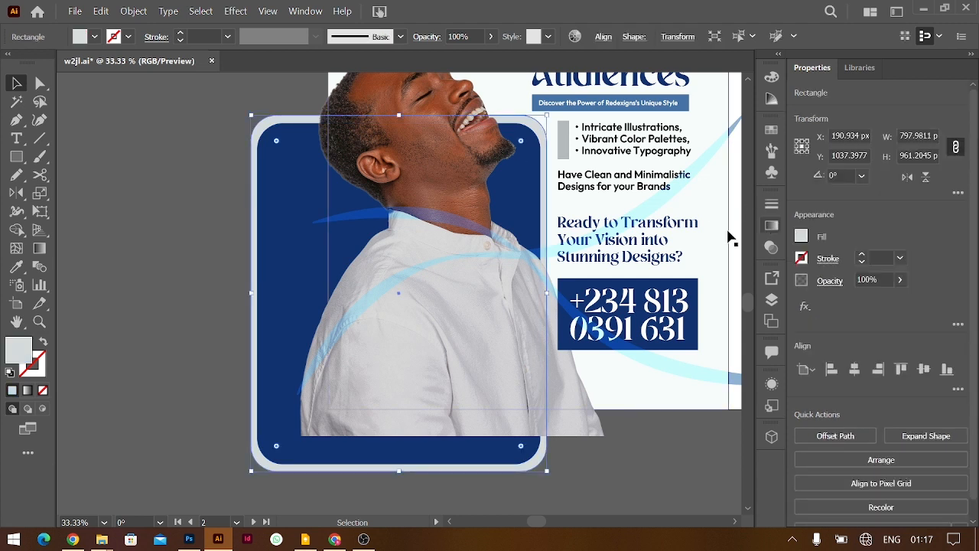
{"action": "scroll", "coordinate": [400, 272], "scroll_direction": "up", "scroll_amount": 6}
{"action": "scroll", "coordinate": [400, 272], "scroll_direction": "right", "scroll_amount": 2}
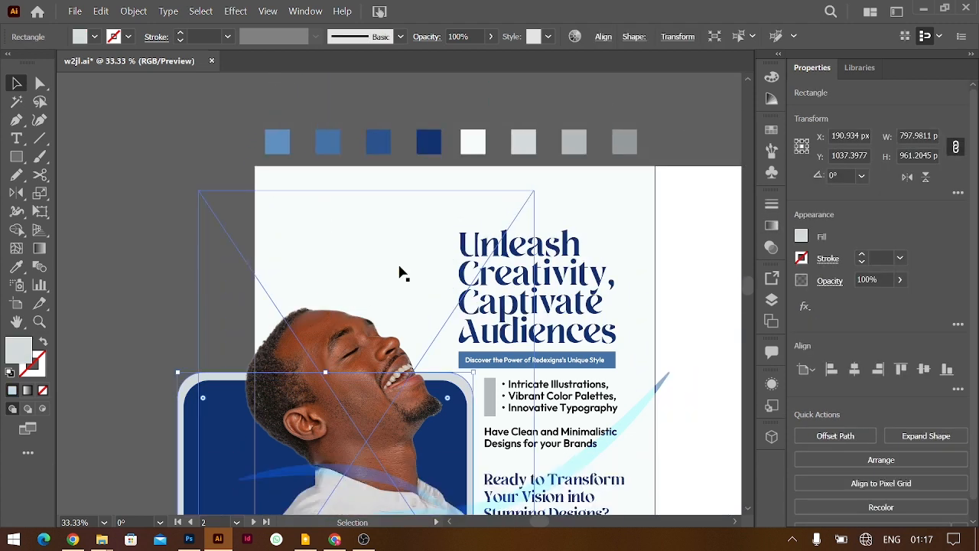
{"action": "left_click", "coordinate": [773, 228]}
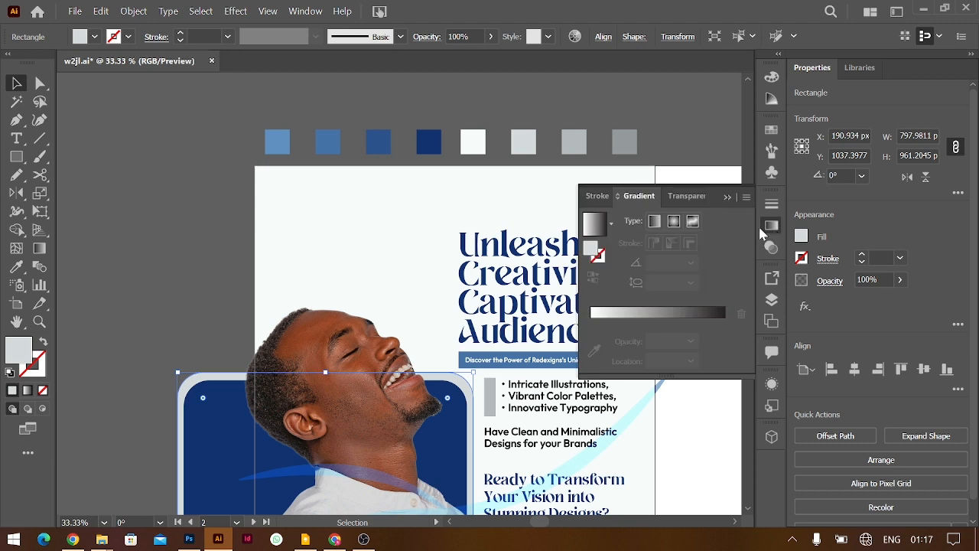
{"action": "left_click", "coordinate": [692, 221]}
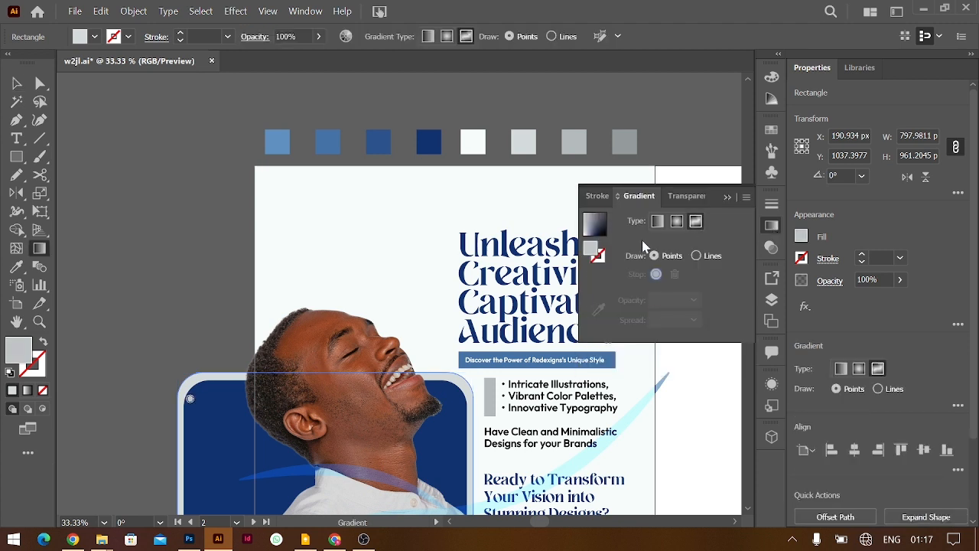
Add freeform gradient points to the frame and arrange them top and bottom
{"action": "scroll", "coordinate": [459, 305], "scroll_direction": "down", "scroll_amount": 4}
{"action": "scroll", "coordinate": [190, 275], "scroll_direction": "down", "scroll_amount": 6}
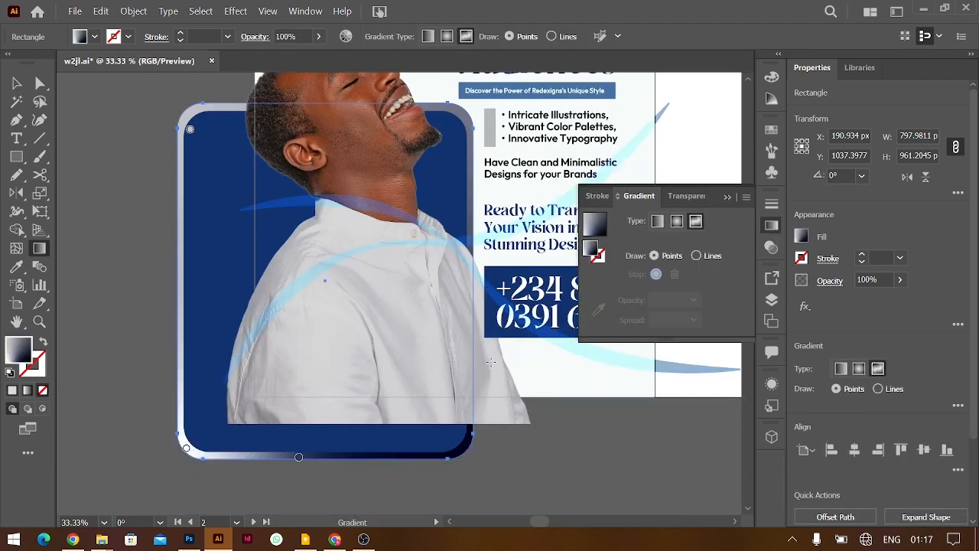
{"action": "scroll", "coordinate": [459, 389], "scroll_direction": "up", "scroll_amount": 3}
{"action": "scroll", "coordinate": [328, 470], "scroll_direction": "down", "scroll_amount": 3}
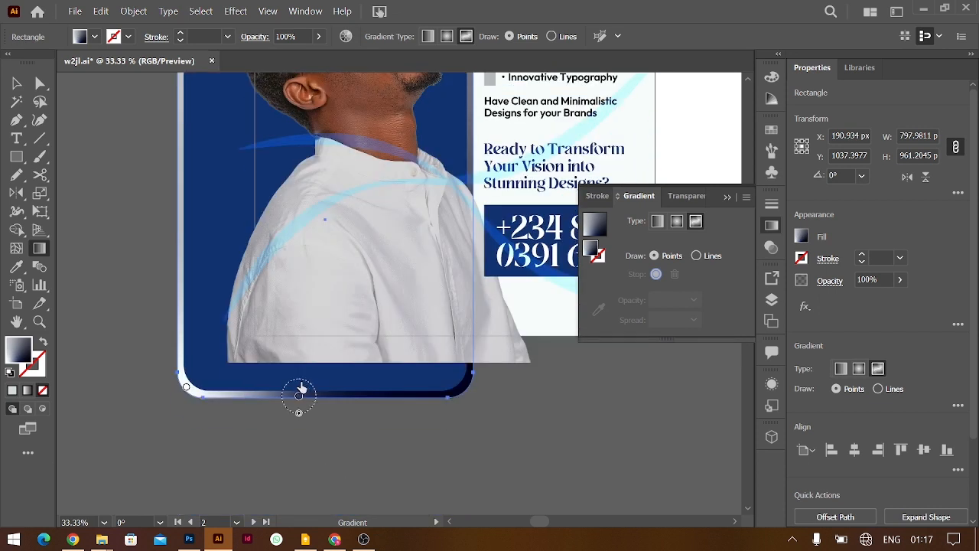
{"action": "left_click", "coordinate": [400, 183]}
{"action": "scroll", "coordinate": [391, 216], "scroll_direction": "up", "scroll_amount": 5}
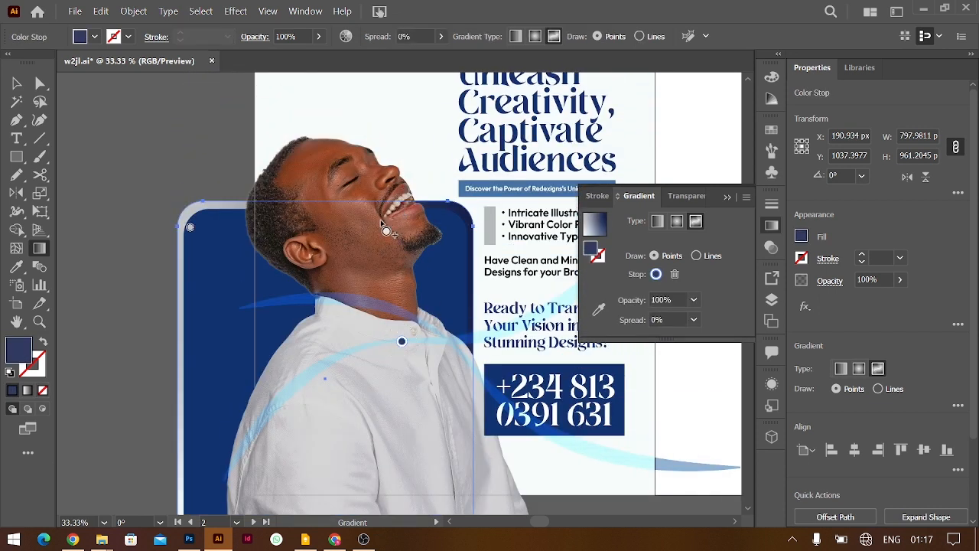
{"action": "left_click_drag", "start_coordinate": [402, 342], "coordinate": [432, 254]}
{"action": "left_click_drag", "start_coordinate": [189, 229], "coordinate": [342, 223]}
{"action": "left_click_drag", "start_coordinate": [433, 256], "coordinate": [446, 327]}
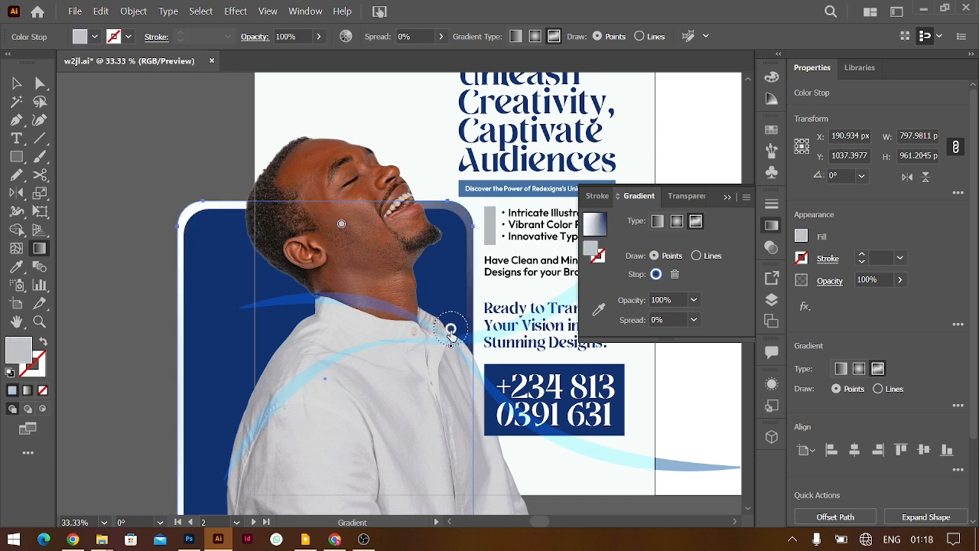
{"action": "left_click_drag", "start_coordinate": [341, 228], "coordinate": [377, 230]}
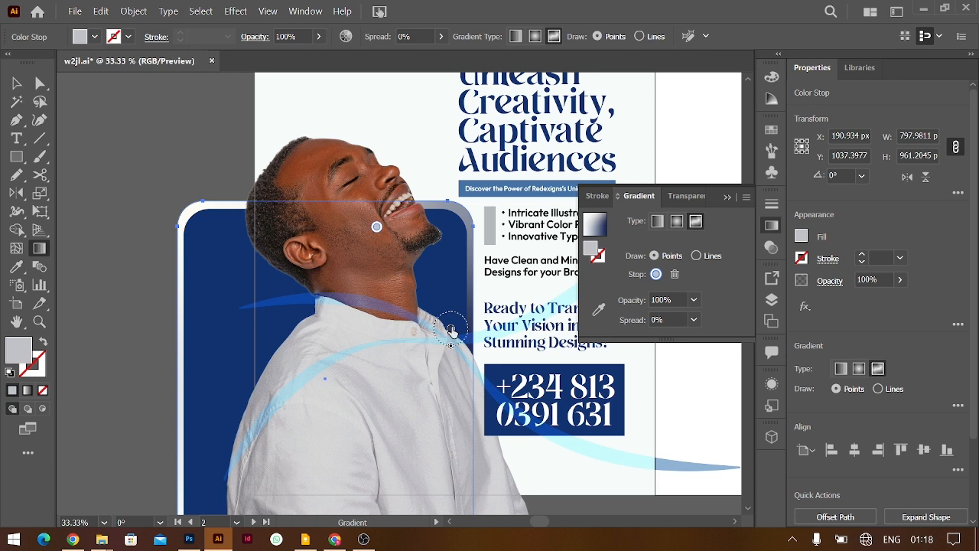
Color the lower gradient point with the light grey swatch using the eyedropper, then deselect
{"action": "left_click", "coordinate": [451, 331]}
{"action": "left_click", "coordinate": [601, 309]}
{"action": "scroll", "coordinate": [539, 230], "scroll_direction": "up", "scroll_amount": 5}
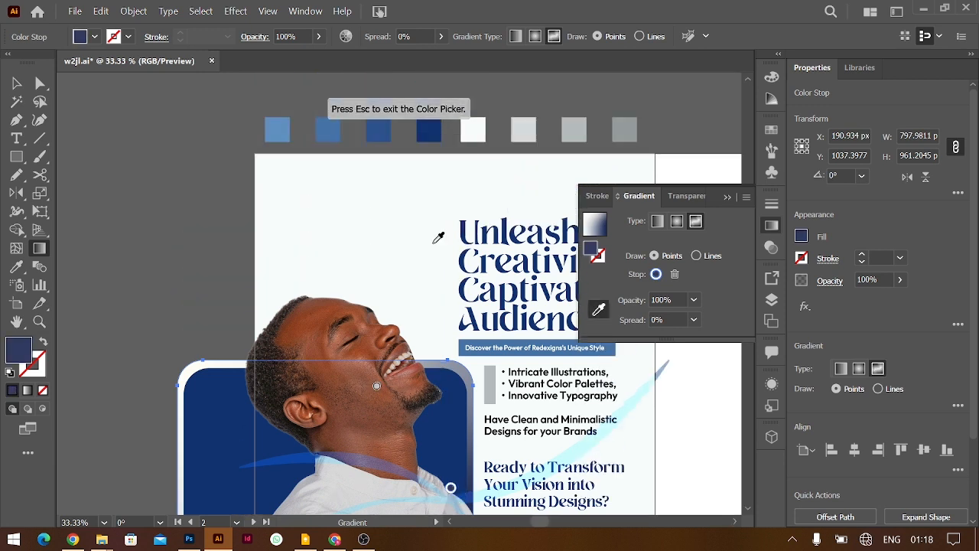
{"action": "left_click", "coordinate": [575, 173]}
{"action": "scroll", "coordinate": [497, 267], "scroll_direction": "down", "scroll_amount": 5}
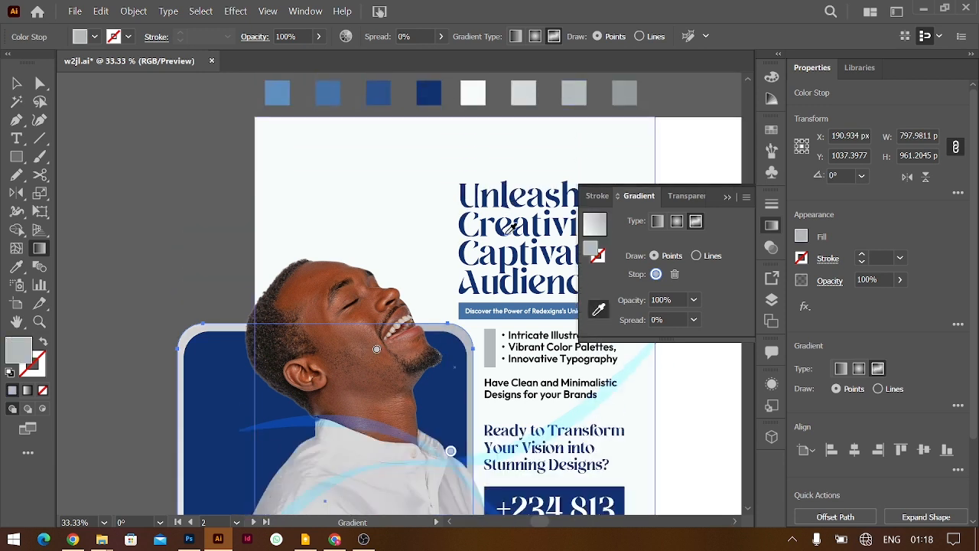
{"action": "left_click_drag", "start_coordinate": [377, 299], "coordinate": [401, 295]}
{"action": "left_click", "coordinate": [16, 83]}
{"action": "left_click", "coordinate": [155, 184]}
{"action": "key", "text": "ctrl+minus"}
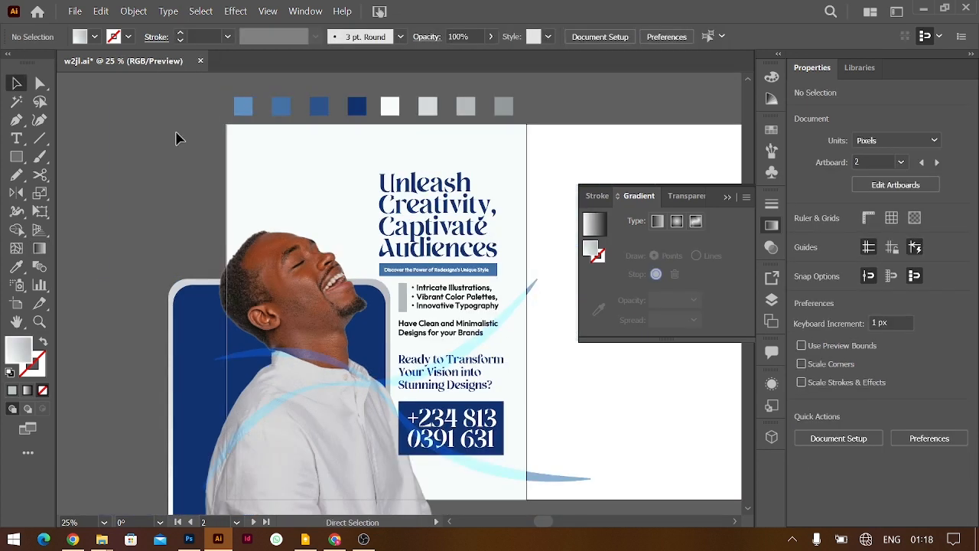
Widen the navy phone-number box slightly to the left, to about 391 px
{"action": "scroll", "coordinate": [268, 196], "scroll_direction": "right", "scroll_amount": 2}
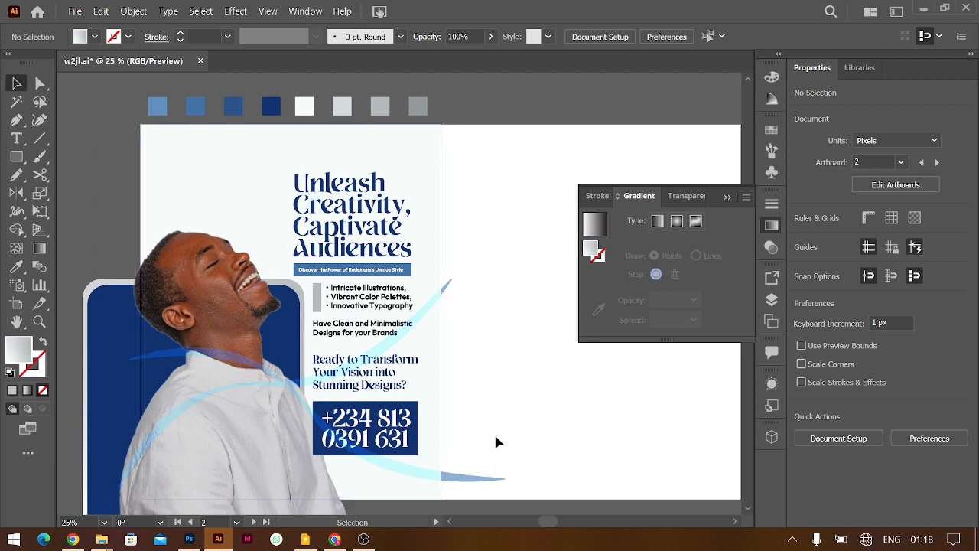
{"action": "key", "text": "ctrl+plus"}
{"action": "key", "text": "ctrl+plus"}
{"action": "scroll", "coordinate": [496, 442], "scroll_direction": "down", "scroll_amount": 4}
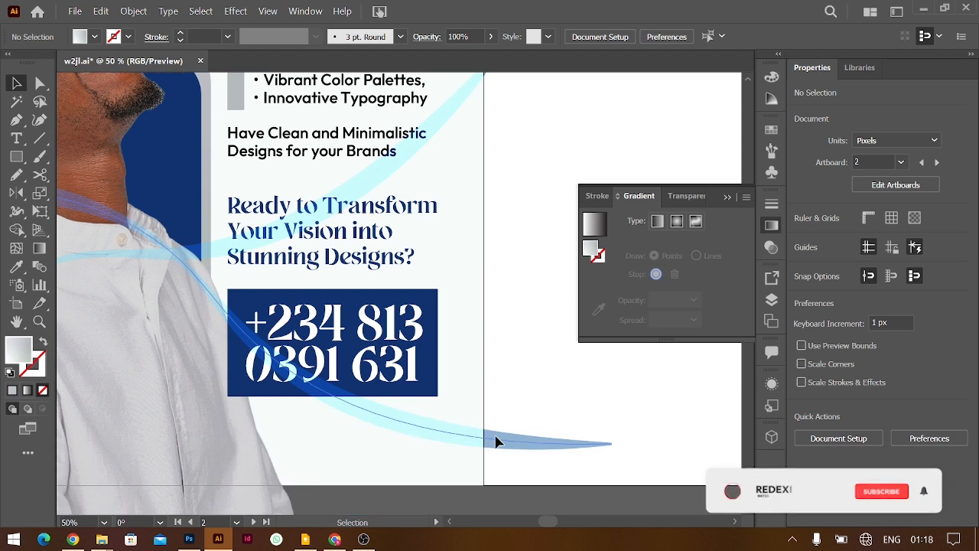
{"action": "scroll", "coordinate": [496, 442], "scroll_direction": "left", "scroll_amount": 2}
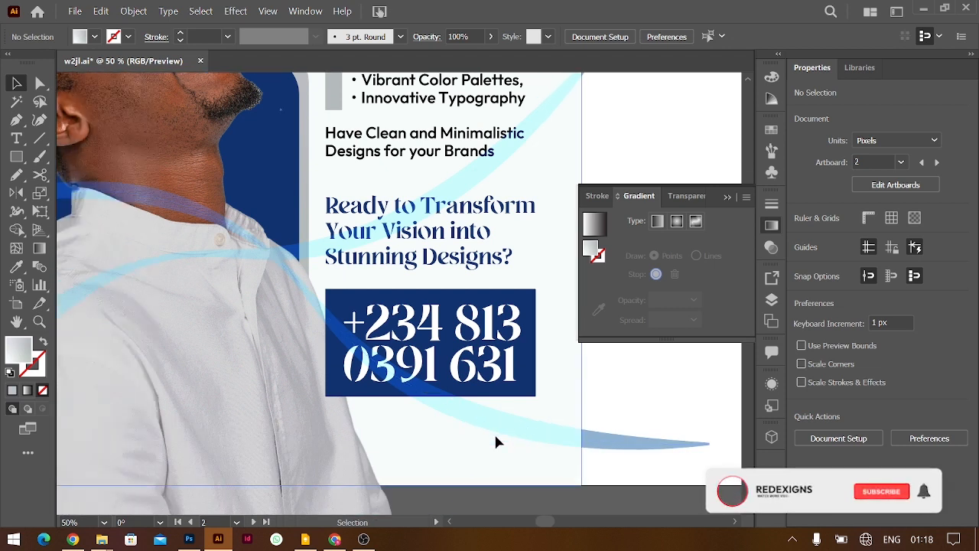
{"action": "left_click", "coordinate": [330, 356]}
{"action": "left_click_drag", "start_coordinate": [328, 342], "coordinate": [317, 344]}
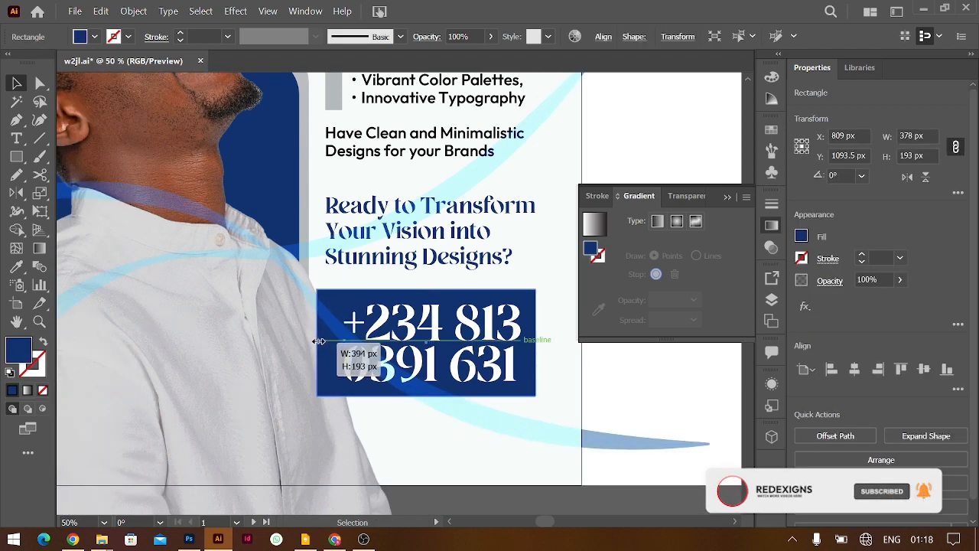
Shift the portrait photo 34 px to the right
{"action": "left_click", "coordinate": [426, 208]}
{"action": "key", "text": "a"}
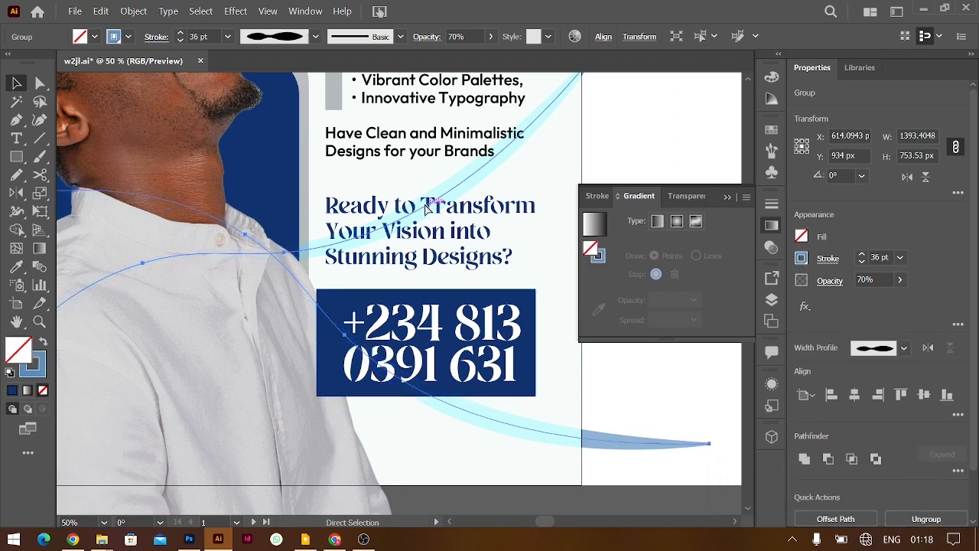
{"action": "key", "text": "v"}
{"action": "scroll", "coordinate": [353, 295], "scroll_direction": "left", "scroll_amount": 3}
{"action": "left_click_drag", "start_coordinate": [352, 289], "coordinate": [335, 290]}
{"action": "key", "text": "ctrl+minus"}
{"action": "key", "text": "ctrl+minus"}
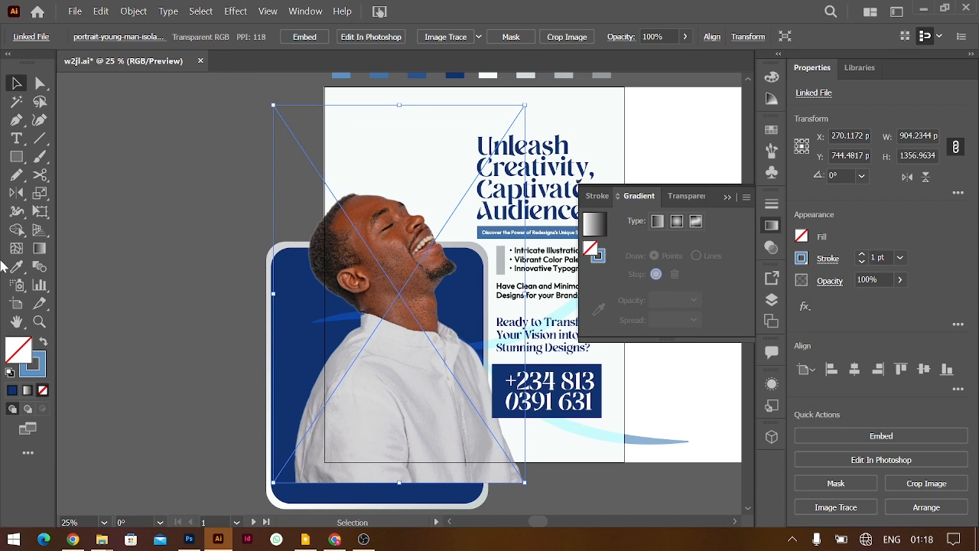
Draw a star and fill it with the second swatch blue using the Eyedropper
{"action": "left_click_drag", "start_coordinate": [16, 158], "coordinate": [88, 227]}
{"action": "left_click_drag", "start_coordinate": [138, 159], "coordinate": [200, 215]}
{"action": "key", "text": "i"}
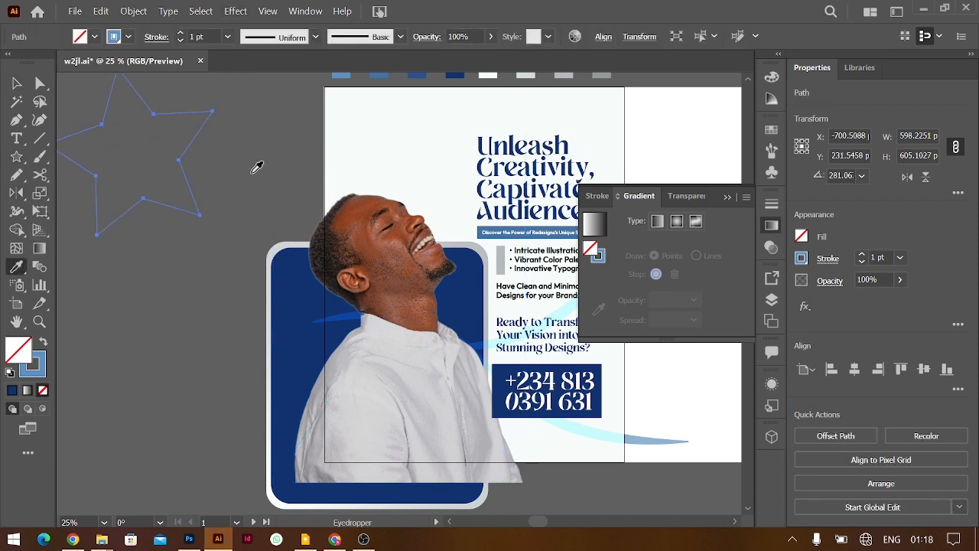
{"action": "scroll", "coordinate": [255, 166], "scroll_direction": "up", "scroll_amount": 3}
{"action": "left_click", "coordinate": [374, 151]}
{"action": "left_click", "coordinate": [417, 153]}
{"action": "left_click", "coordinate": [380, 151]}
Apply Distort & Transform > Roughen to the blue star
{"action": "left_click", "coordinate": [17, 82]}
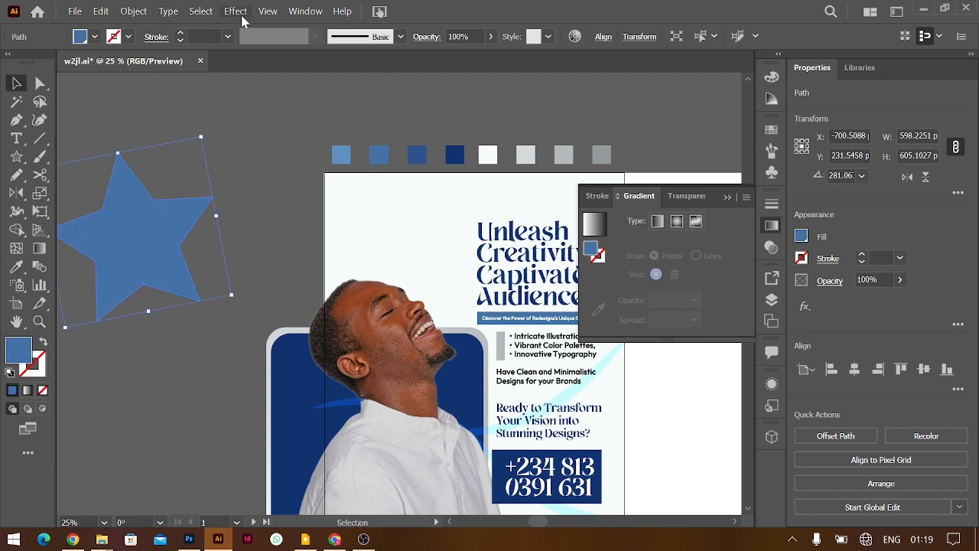
{"action": "left_click", "coordinate": [237, 11]}
{"action": "mouse_move", "coordinate": [258, 150]}
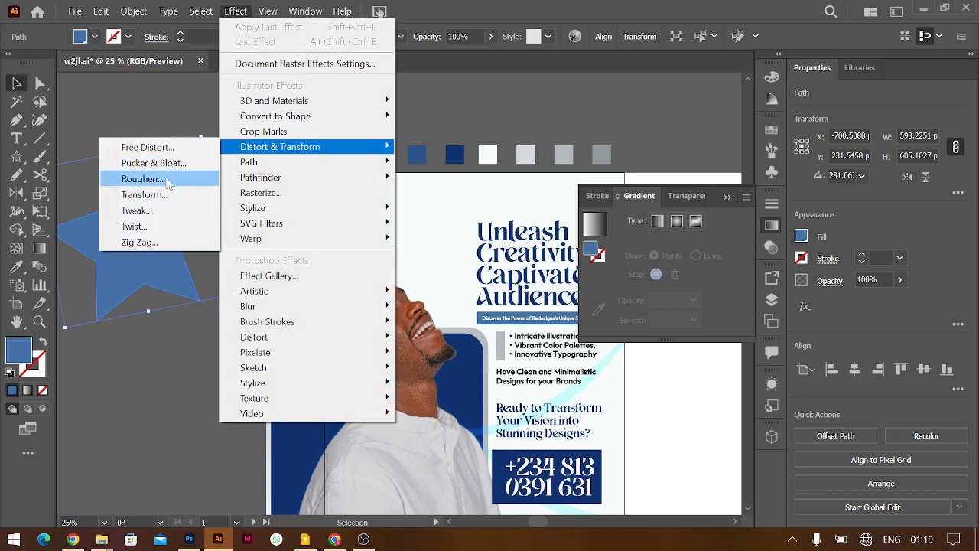
{"action": "left_click", "coordinate": [199, 179]}
{"action": "left_click", "coordinate": [771, 303]}
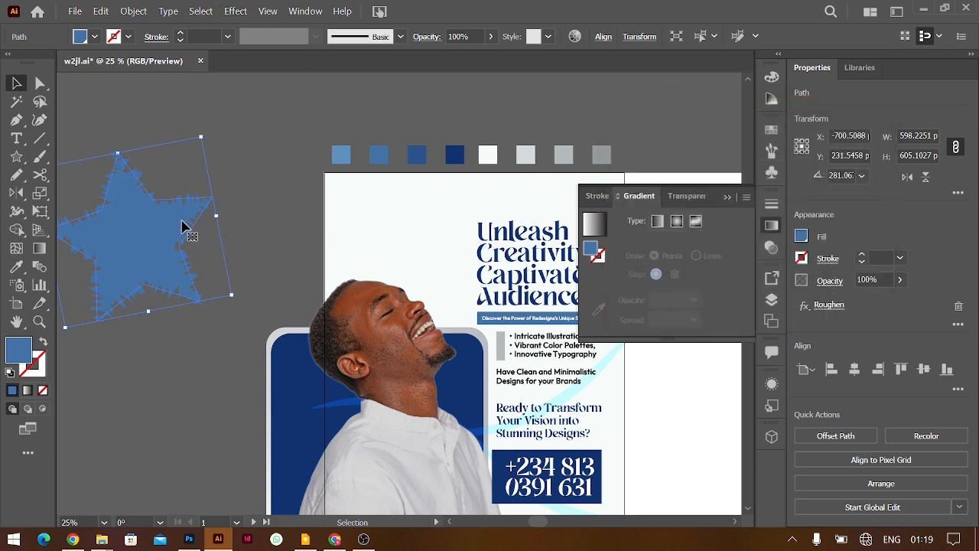
Add a copy of the star rotated 30° and move it up and right
{"action": "right_click", "coordinate": [184, 228]}
{"action": "mouse_move", "coordinate": [267, 442]}
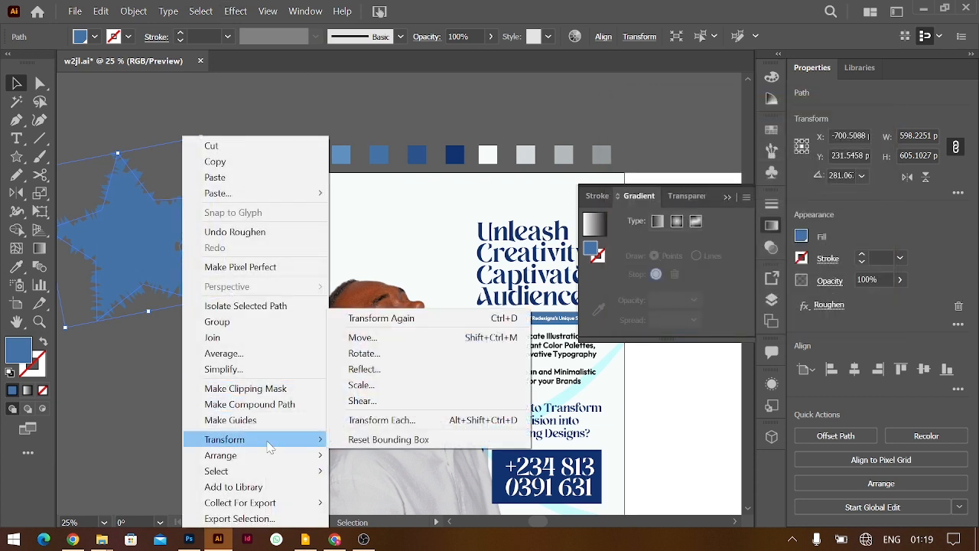
{"action": "left_click", "coordinate": [370, 354]}
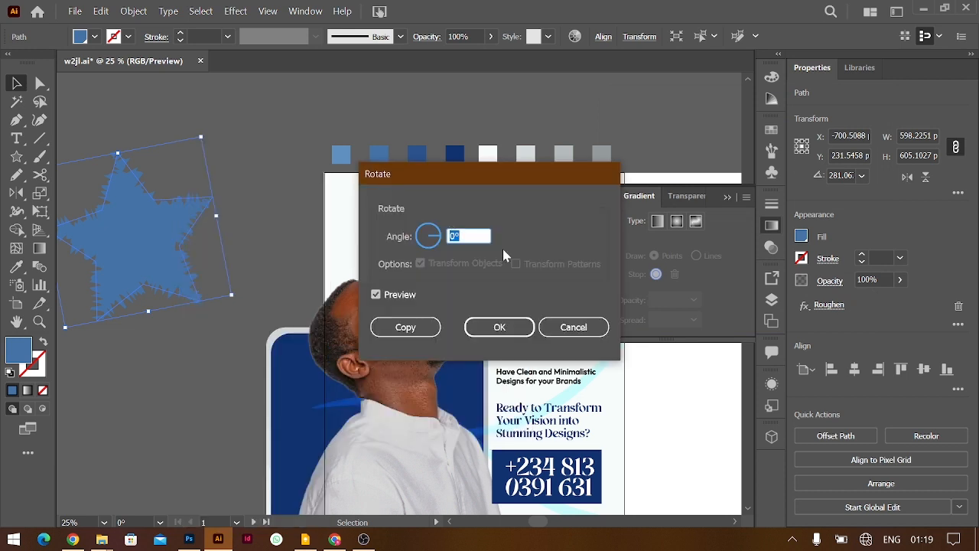
{"action": "type", "text": "30"}
{"action": "key", "text": "Tab"}
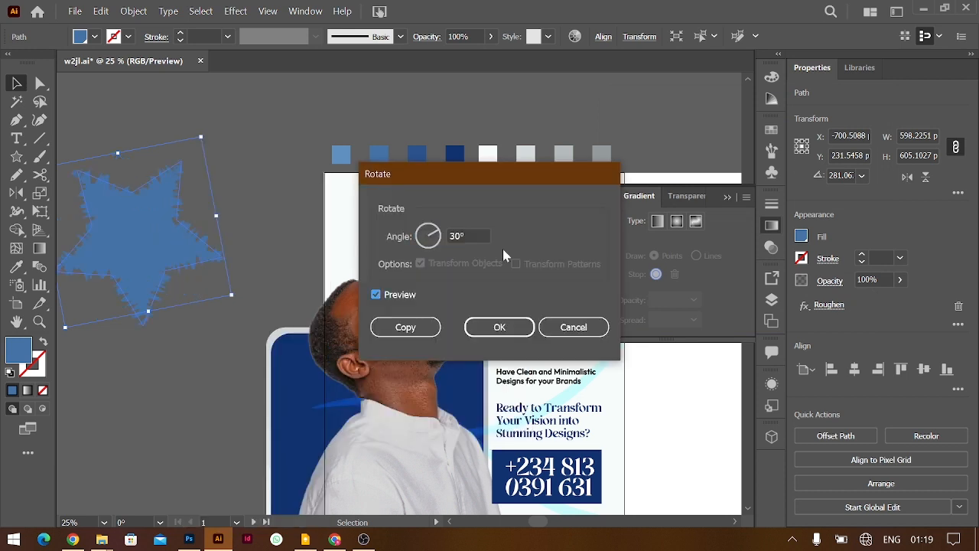
{"action": "left_click", "coordinate": [425, 325]}
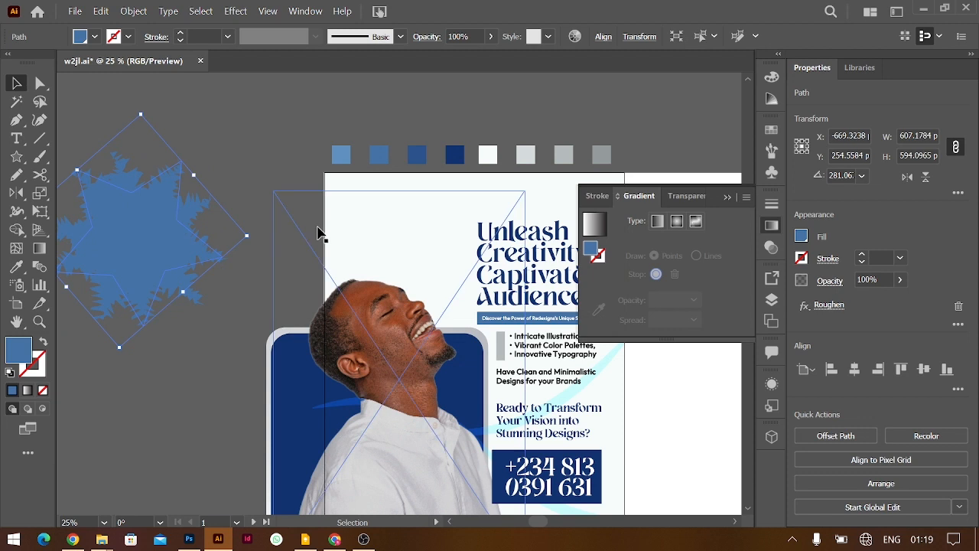
{"action": "left_click", "coordinate": [247, 140]}
{"action": "left_click_drag", "start_coordinate": [176, 210], "coordinate": [275, 204]}
Scale the jagged blue star down to about half size
{"action": "left_click_drag", "start_coordinate": [214, 211], "coordinate": [305, 204]}
{"action": "scroll", "coordinate": [307, 205], "scroll_direction": "right", "scroll_amount": 5}
{"action": "scroll", "coordinate": [306, 205], "scroll_direction": "down", "scroll_amount": 2}
{"action": "scroll", "coordinate": [307, 205], "scroll_direction": "left", "scroll_amount": 3}
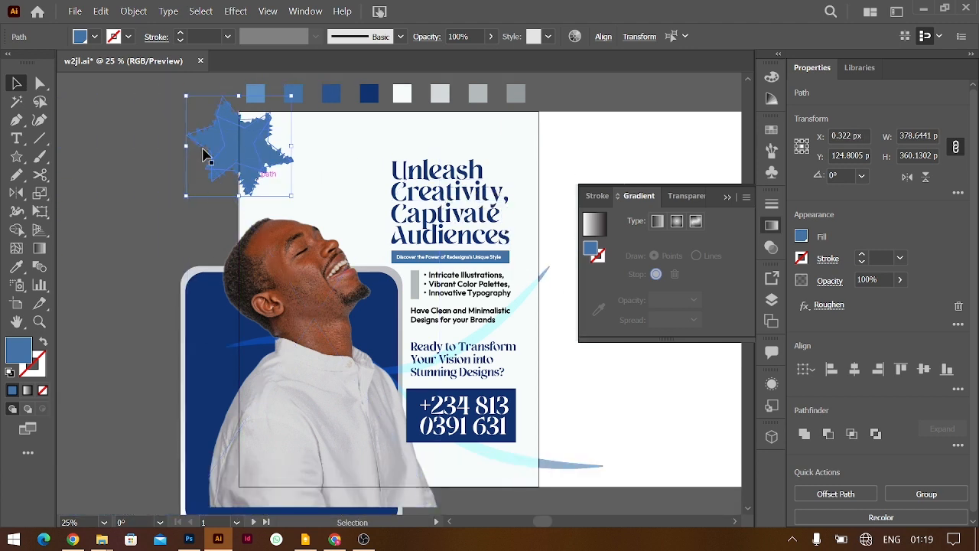
{"action": "left_click", "coordinate": [158, 147]}
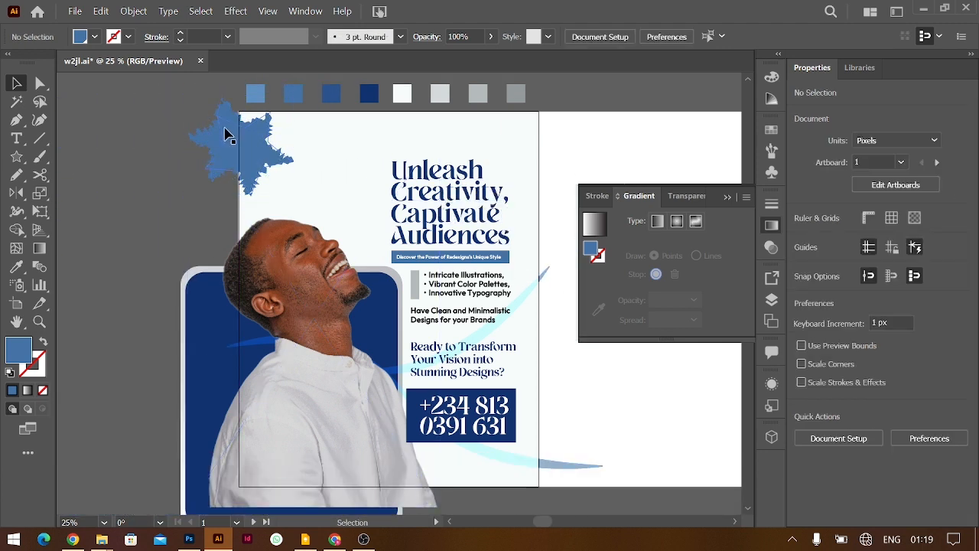
Copy stars to the bottom corners and beside the headline, then select all four
{"action": "left_click_drag", "start_coordinate": [233, 132], "coordinate": [289, 399]}
{"action": "left_click_drag", "start_coordinate": [274, 417], "coordinate": [251, 447]}
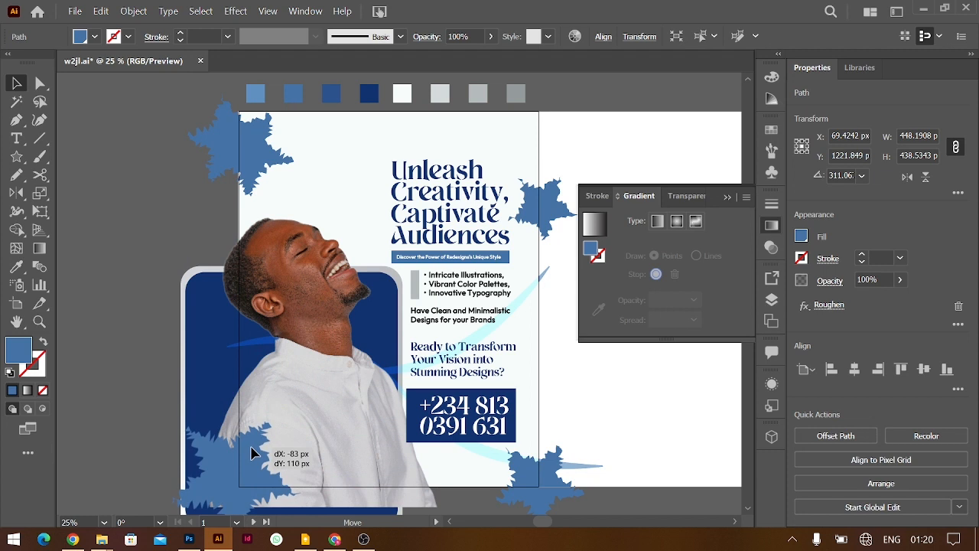
{"action": "left_click", "coordinate": [550, 469], "text": "shift"}
{"action": "left_click", "coordinate": [554, 200], "text": "shift"}
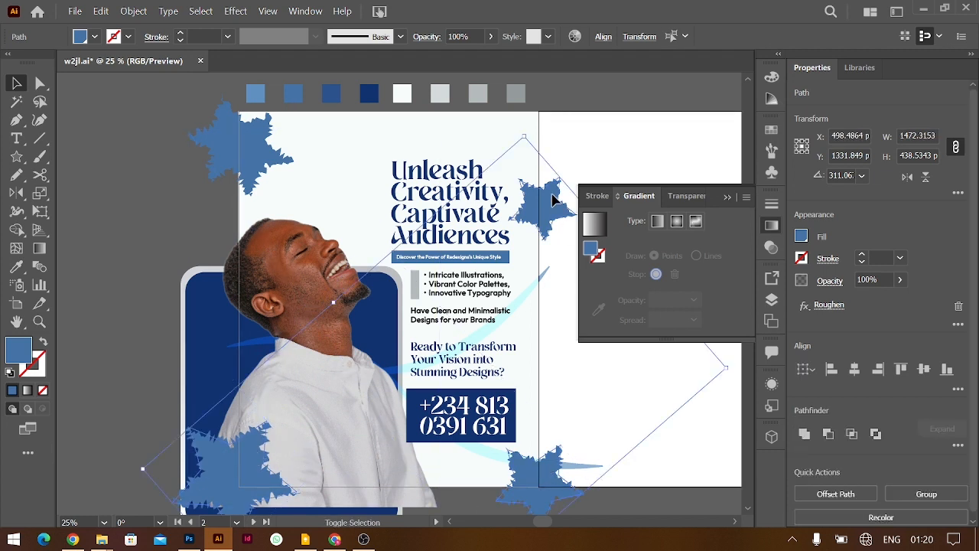
{"action": "left_click", "coordinate": [242, 136], "text": "shift"}
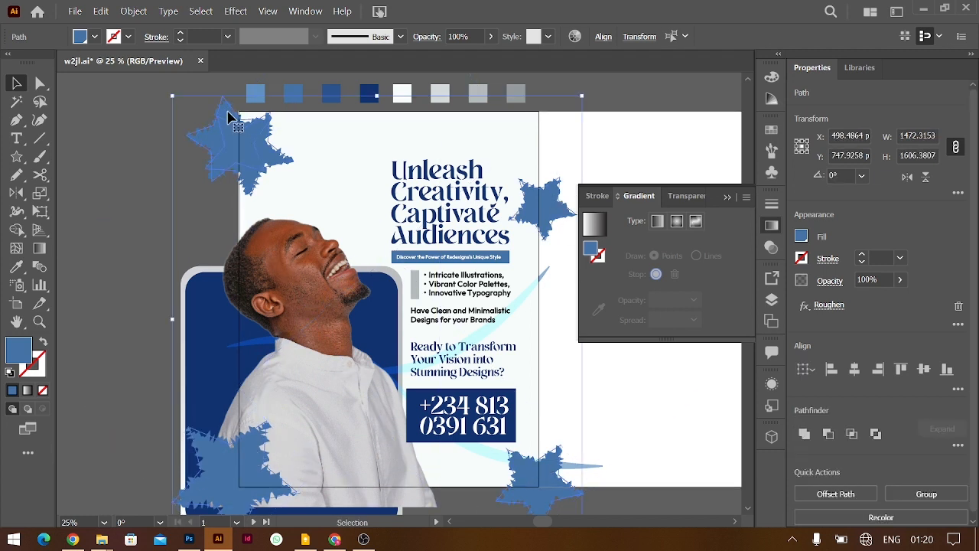
Group the four stars and apply a Zoom Radial Blur to the group
{"action": "key", "text": "ctrl+g"}
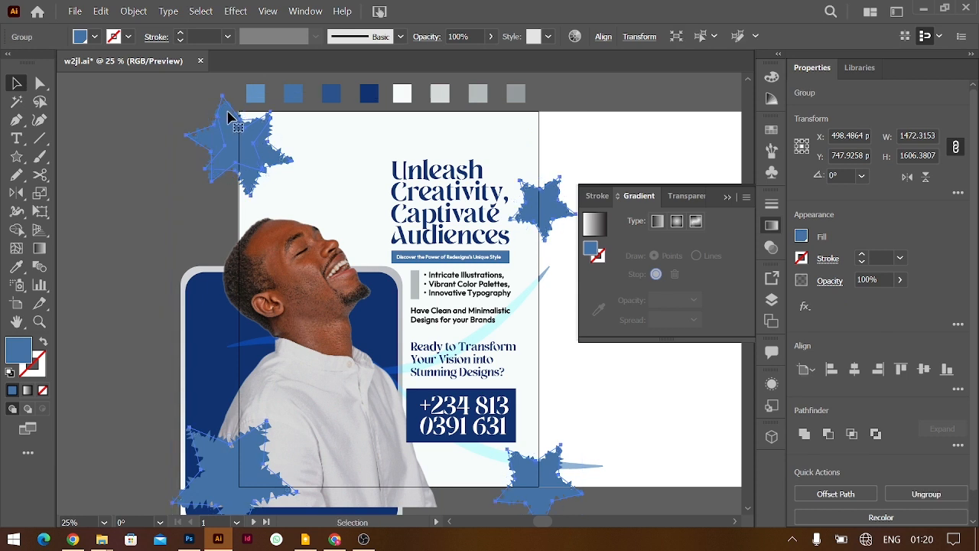
{"action": "left_click", "coordinate": [805, 308]}
{"action": "mouse_move", "coordinate": [844, 407]}
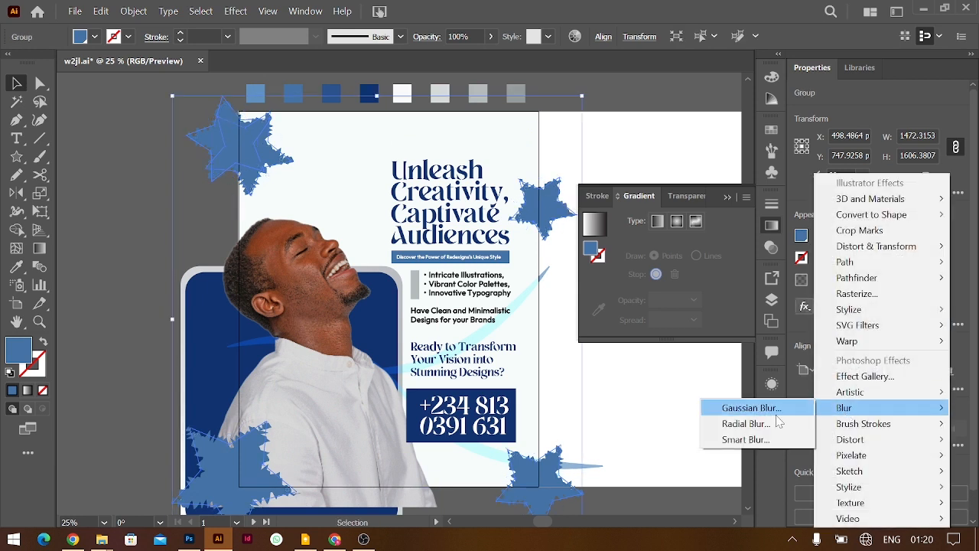
{"action": "left_click", "coordinate": [767, 423]}
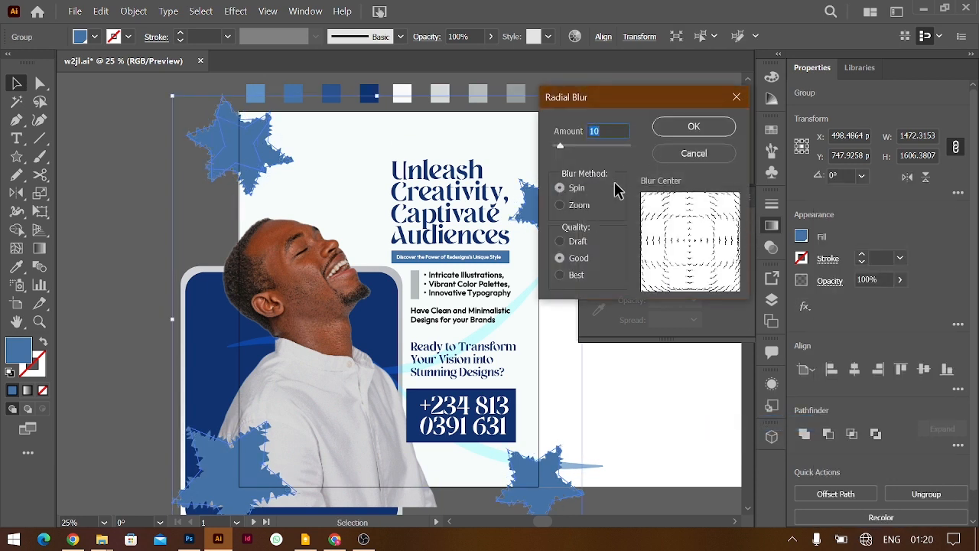
{"action": "left_click", "coordinate": [566, 205]}
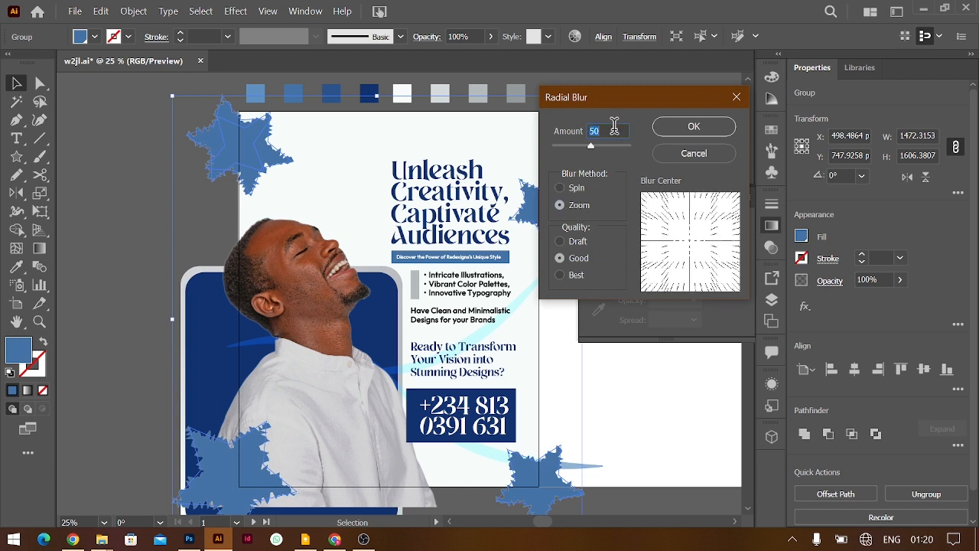
{"action": "key", "text": "Return"}
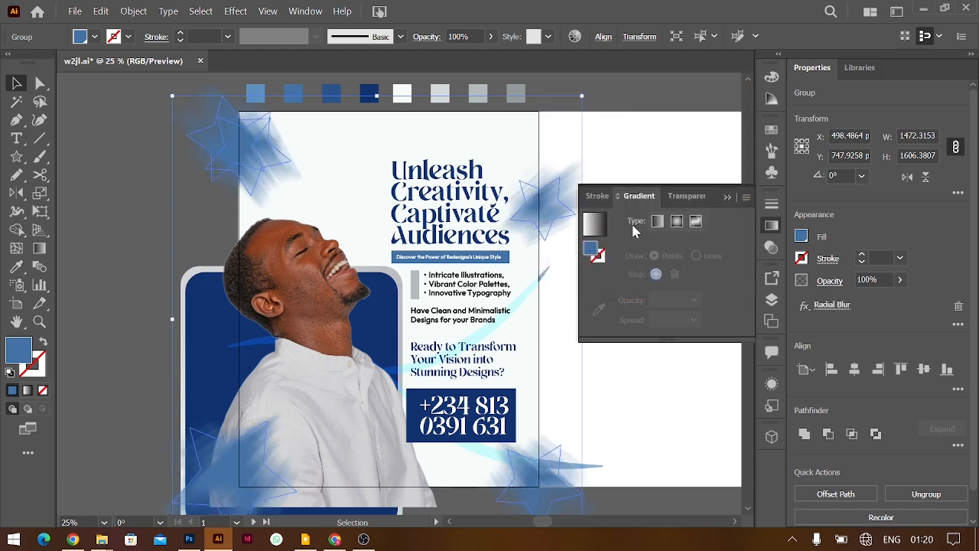
Revisit the Radial Blur settings, keeping Zoom with amount 50
{"action": "left_click", "coordinate": [832, 304]}
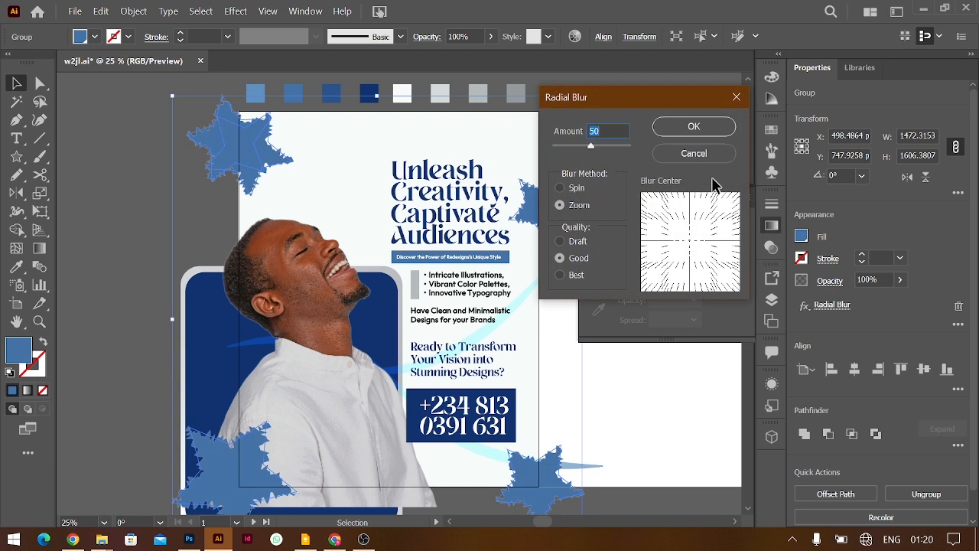
{"action": "key", "text": "Return"}
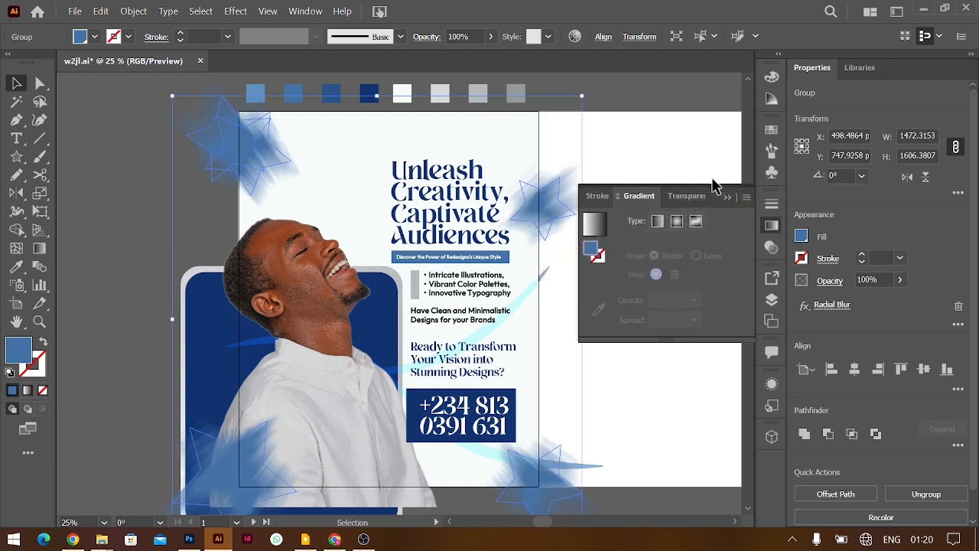
{"action": "left_click", "coordinate": [841, 305]}
{"action": "key", "text": "Return"}
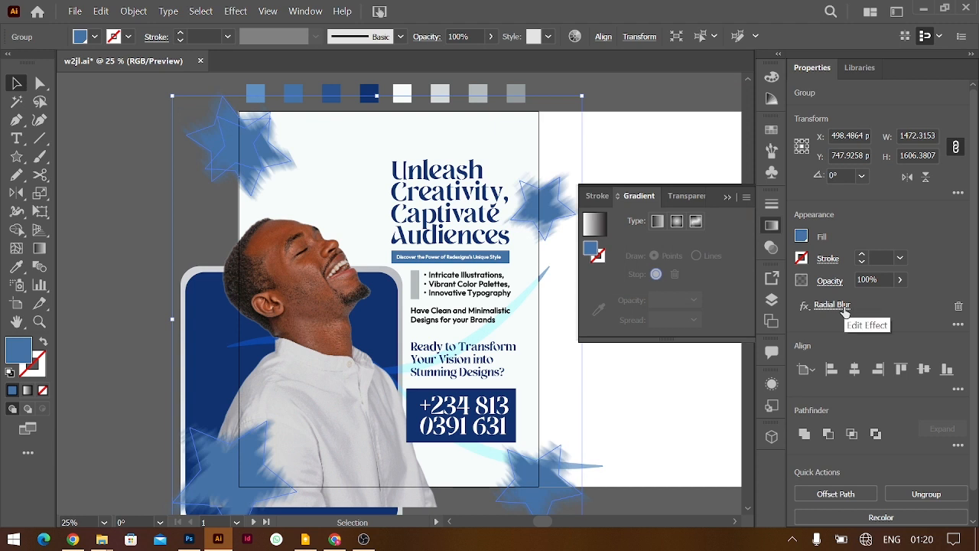
{"action": "left_click", "coordinate": [832, 304]}
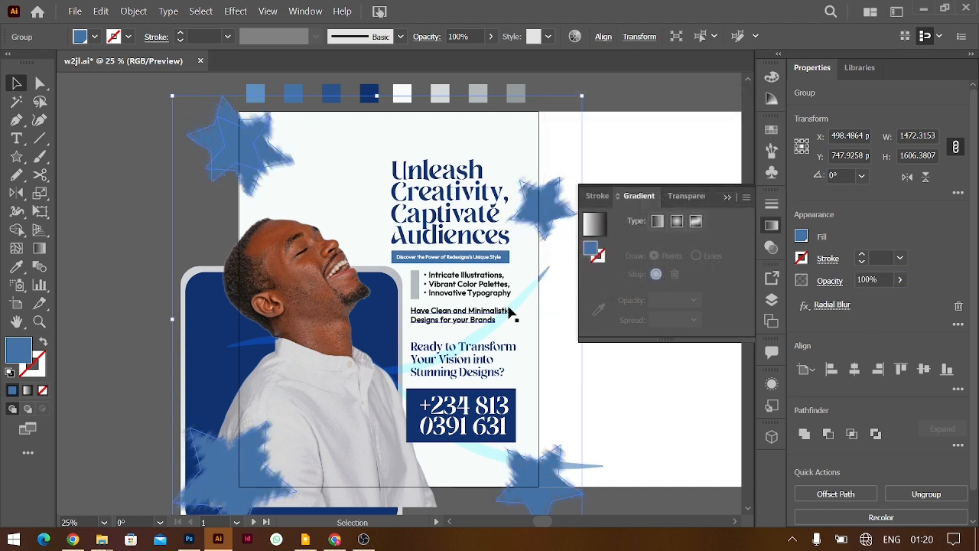
Inside the star group, nudge the top-left star up-left and set its blend mode to Soft Light
{"action": "left_click_drag", "start_coordinate": [543, 486], "coordinate": [547, 478]}
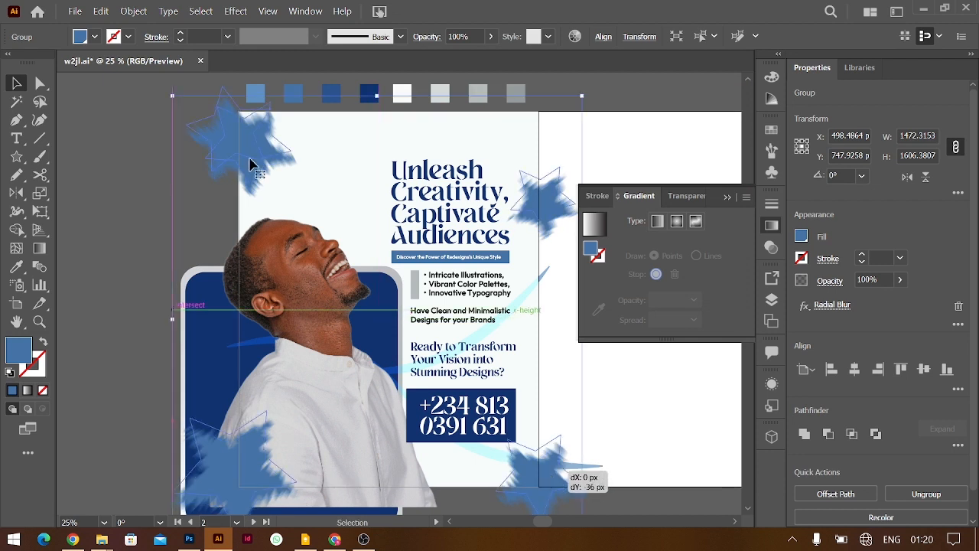
{"action": "double_click", "coordinate": [252, 164]}
{"action": "left_click", "coordinate": [257, 163]}
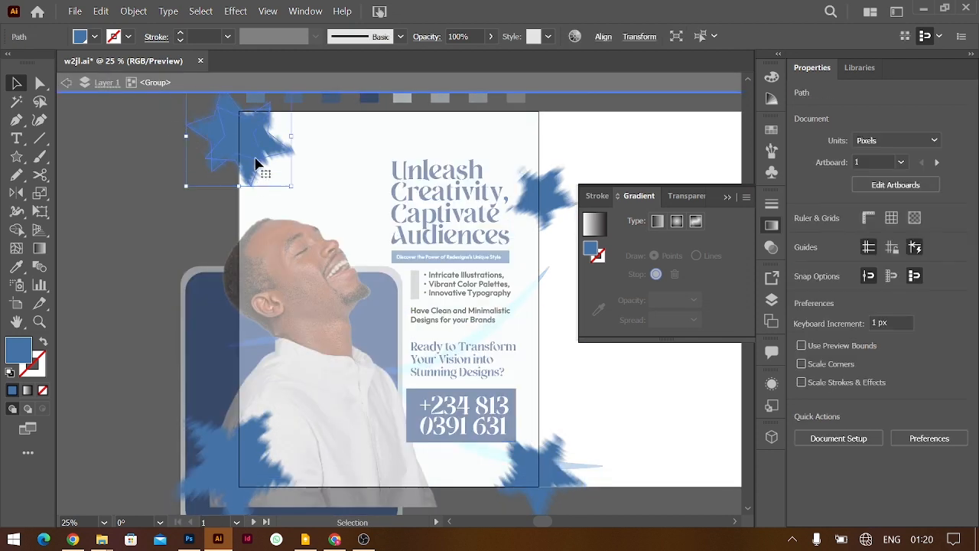
{"action": "left_click_drag", "start_coordinate": [249, 148], "coordinate": [239, 144]}
{"action": "left_click", "coordinate": [830, 281]}
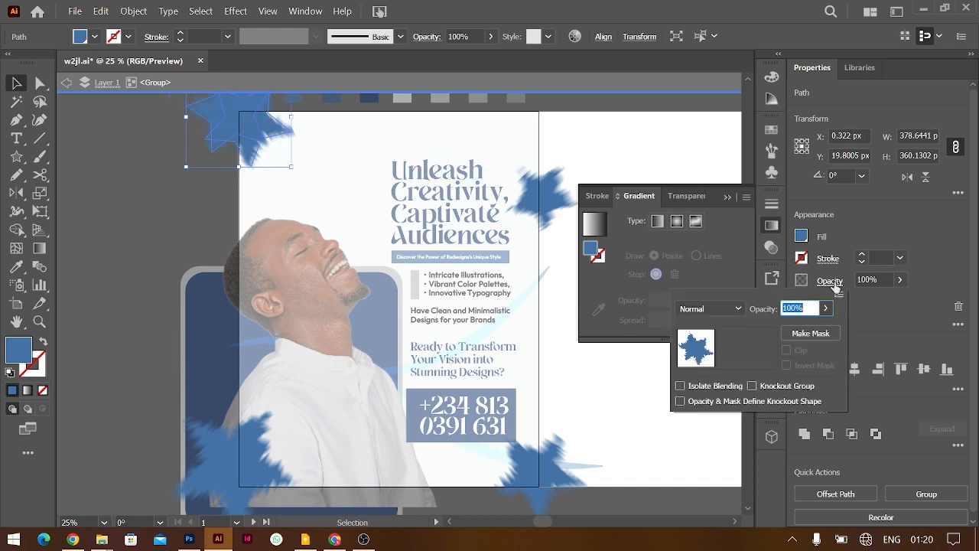
{"action": "left_click", "coordinate": [727, 308]}
{"action": "key", "text": "Escape"}
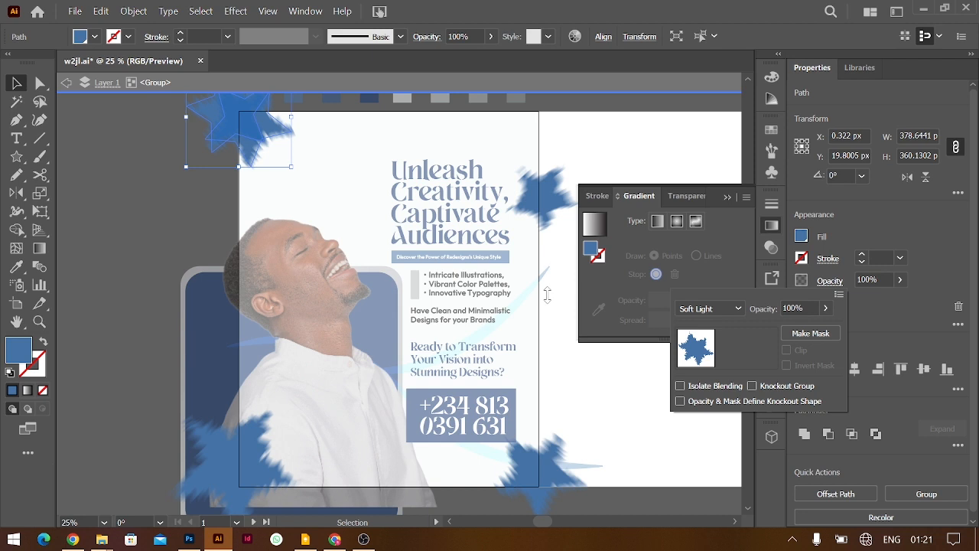
Close the star's Opacity popup and exit the isolated star group back to the full poster
{"action": "left_click", "coordinate": [509, 278]}
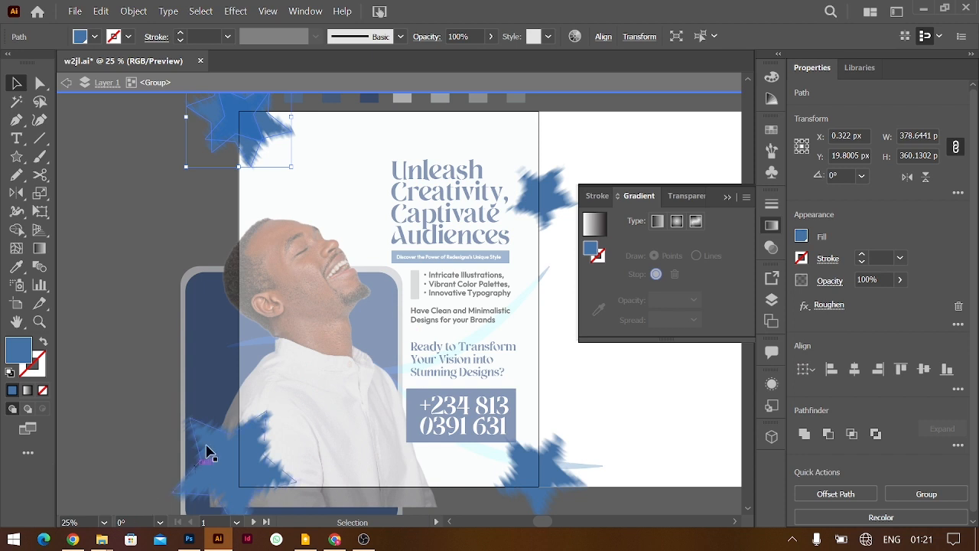
{"action": "left_click", "coordinate": [231, 453]}
{"action": "double_click", "coordinate": [111, 283]}
Try Soft Light, Hard Light, Screen, Overlay, Lighten and Multiply blend modes on the star group
{"action": "left_click", "coordinate": [233, 138]}
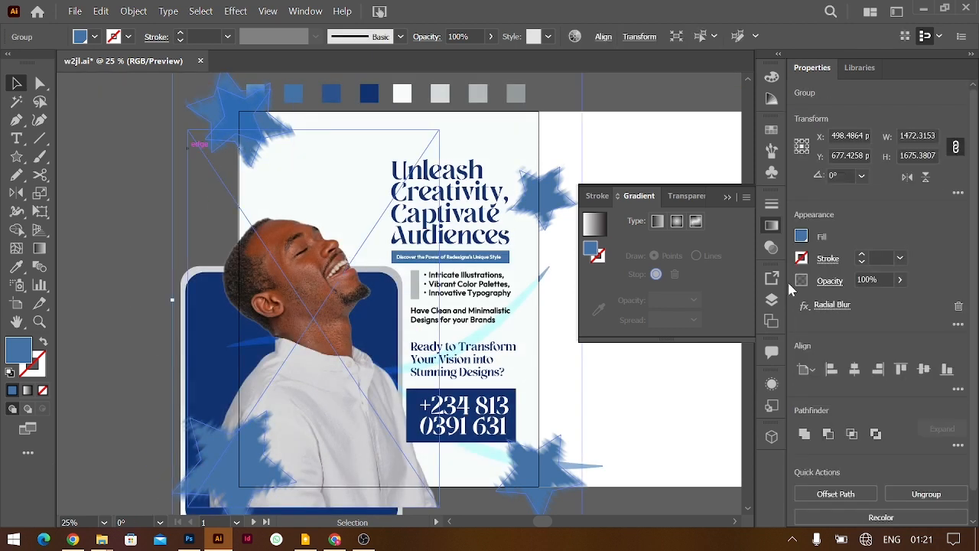
{"action": "left_click", "coordinate": [829, 280]}
{"action": "left_click", "coordinate": [710, 308]}
{"action": "left_click", "coordinate": [718, 168]}
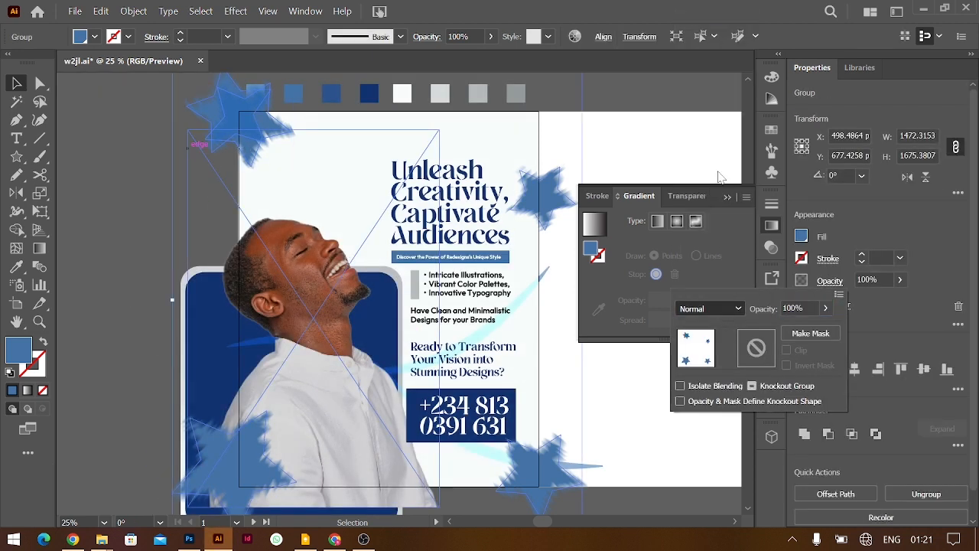
{"action": "left_click", "coordinate": [702, 310]}
{"action": "left_click", "coordinate": [712, 184]}
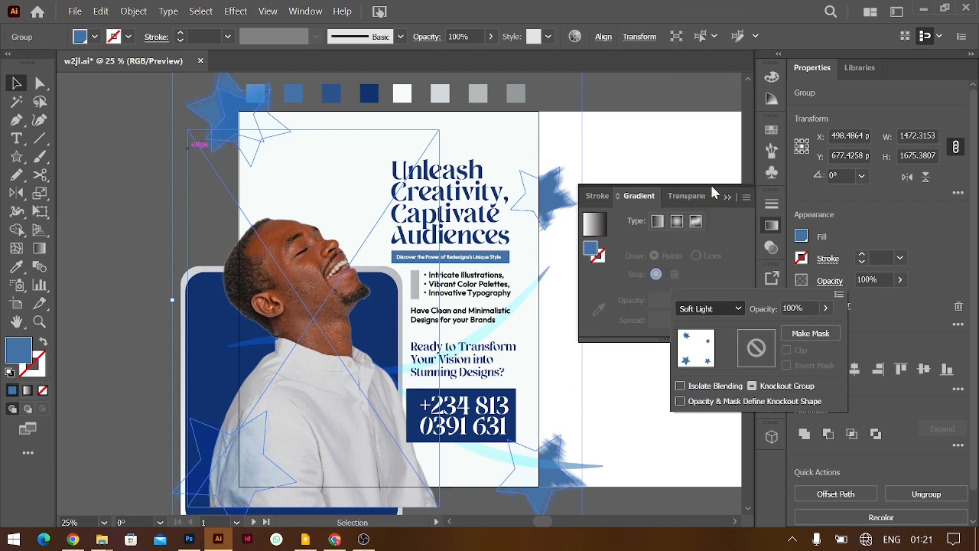
{"action": "left_click", "coordinate": [709, 309]}
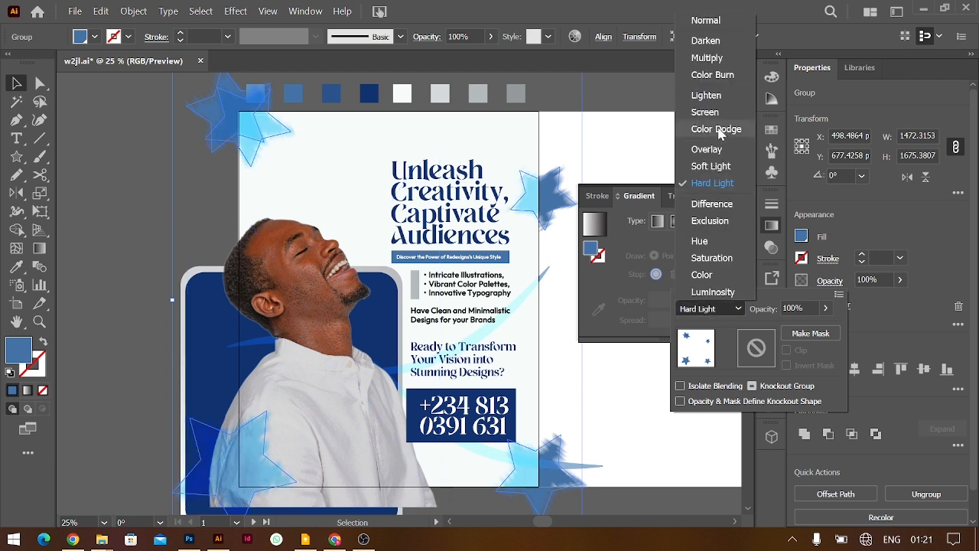
{"action": "key", "text": "Escape"}
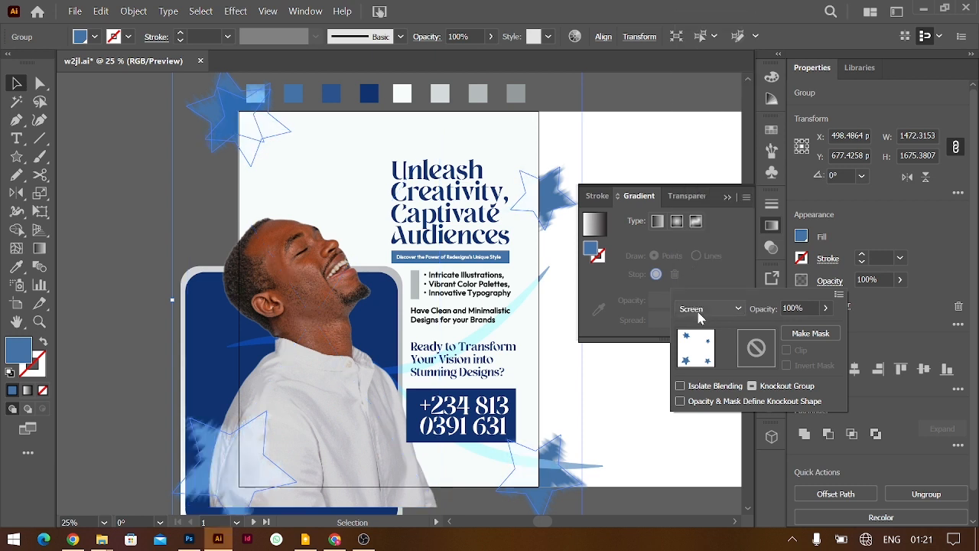
{"action": "left_click", "coordinate": [697, 311]}
{"action": "left_click", "coordinate": [705, 149]}
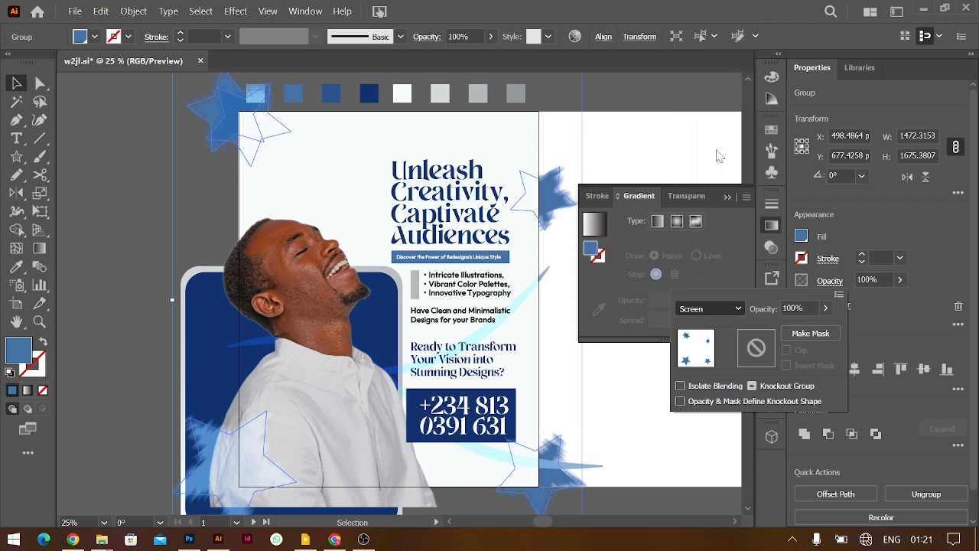
{"action": "left_click", "coordinate": [705, 309]}
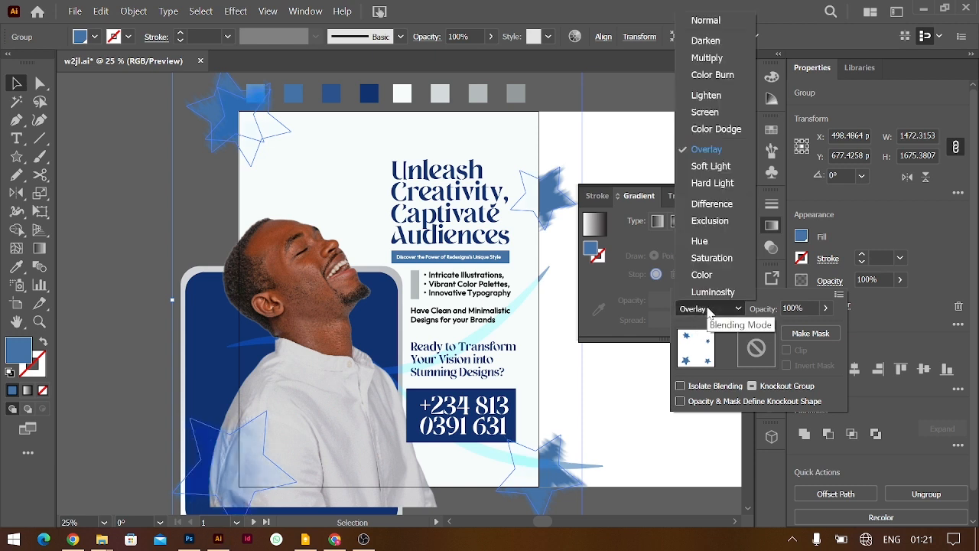
{"action": "left_click", "coordinate": [706, 95]}
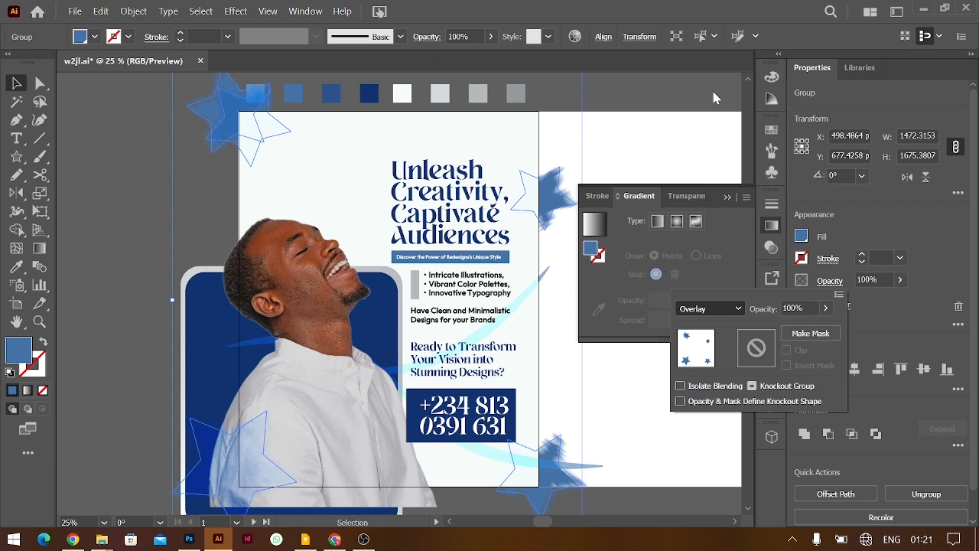
{"action": "left_click", "coordinate": [705, 309]}
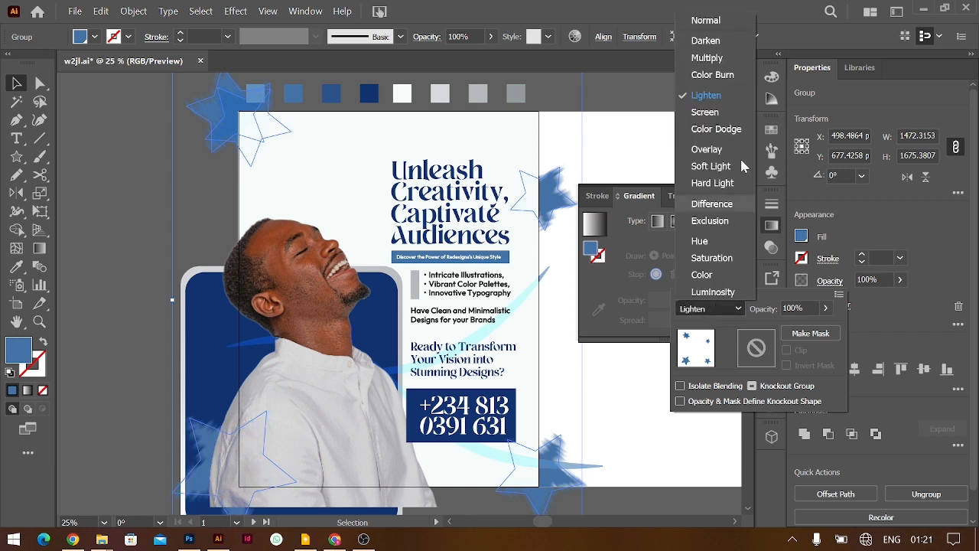
{"action": "left_click", "coordinate": [695, 59]}
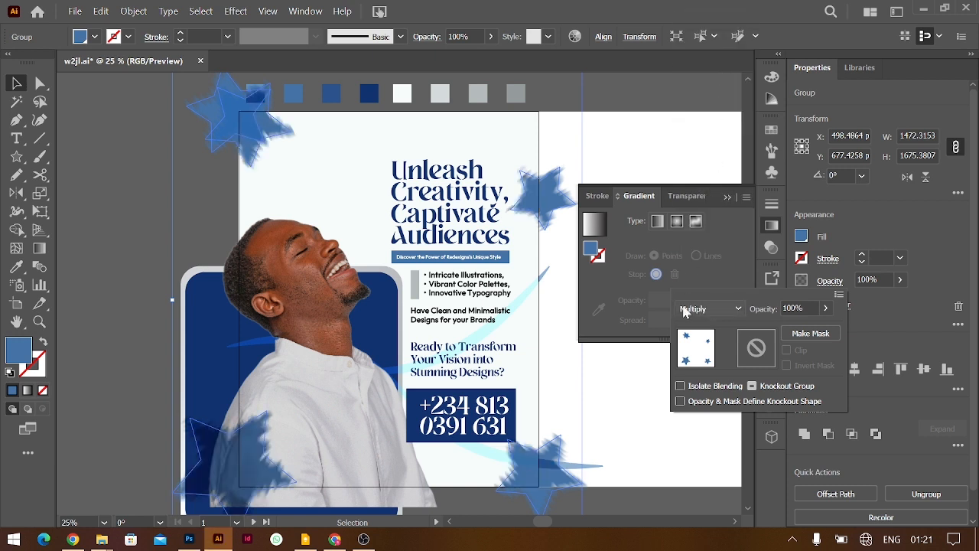
Set the star group to Normal blend at 70% opacity, then deselect
{"action": "left_click", "coordinate": [704, 309]}
{"action": "left_click", "coordinate": [694, 59]}
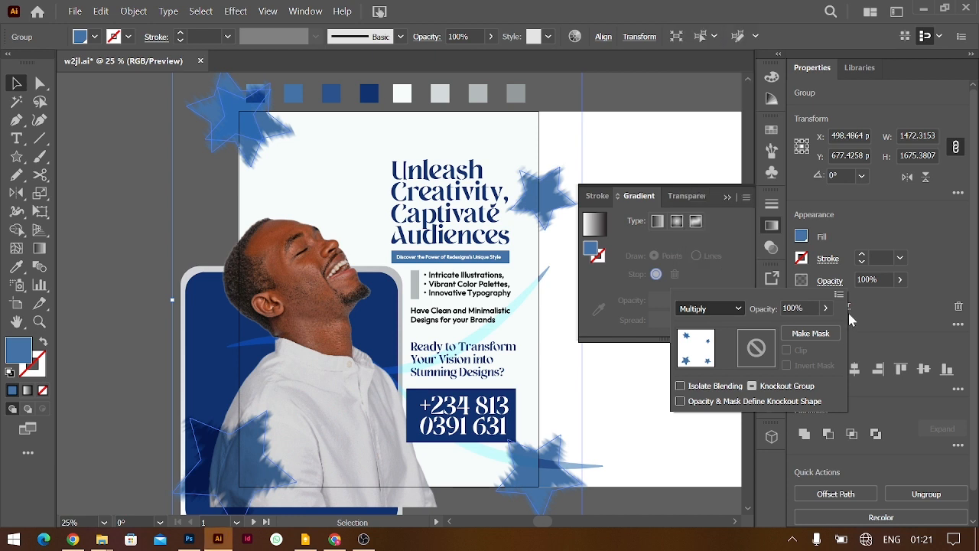
{"action": "left_click", "coordinate": [815, 308]}
{"action": "type", "text": "70"}
{"action": "key", "text": "Return"}
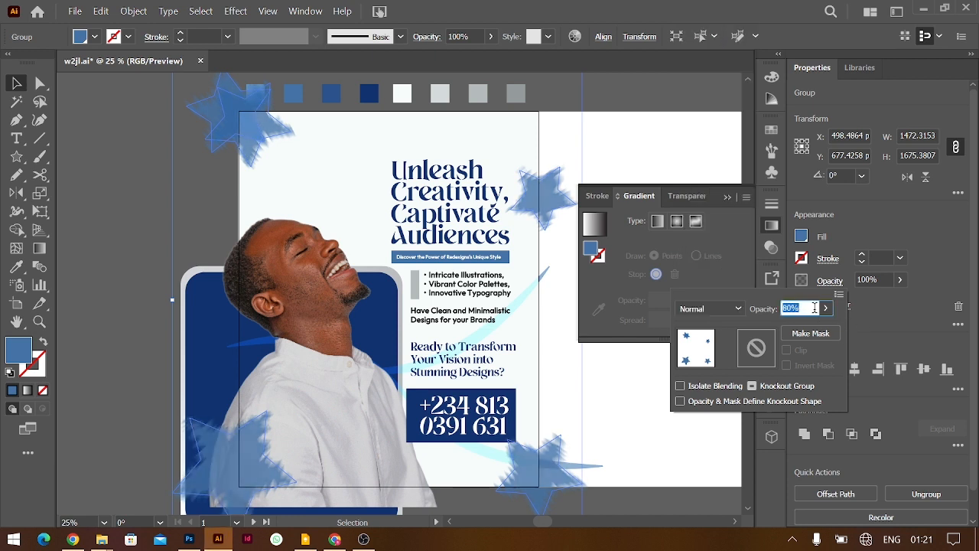
{"action": "left_click", "coordinate": [634, 137]}
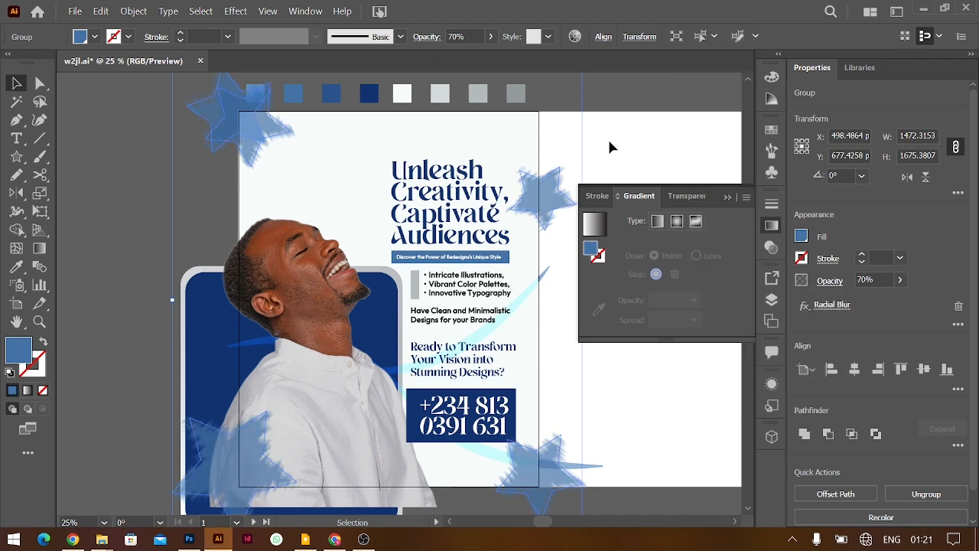
{"action": "left_click", "coordinate": [630, 137]}
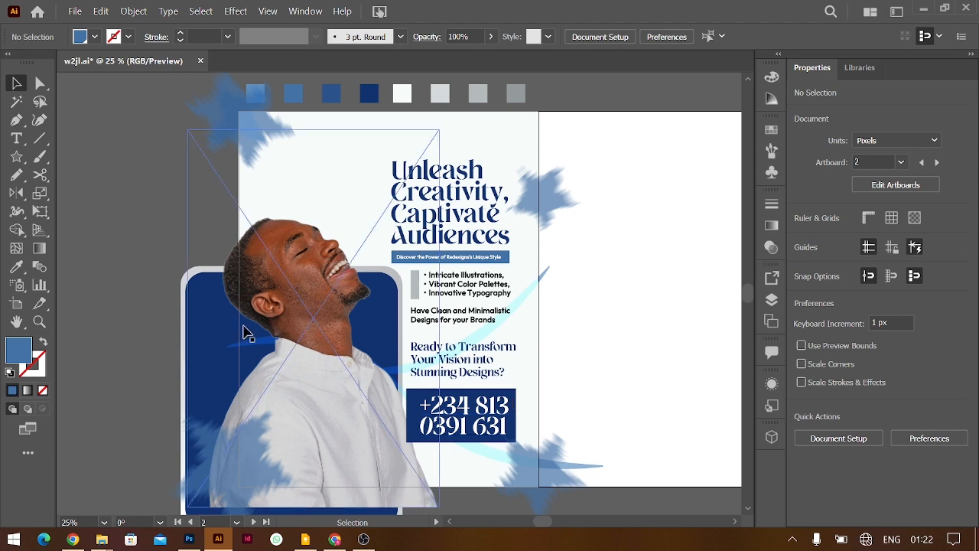
Group the navy panel and shift it left, then nudge the man's photo up and right
{"action": "left_click", "coordinate": [185, 305]}
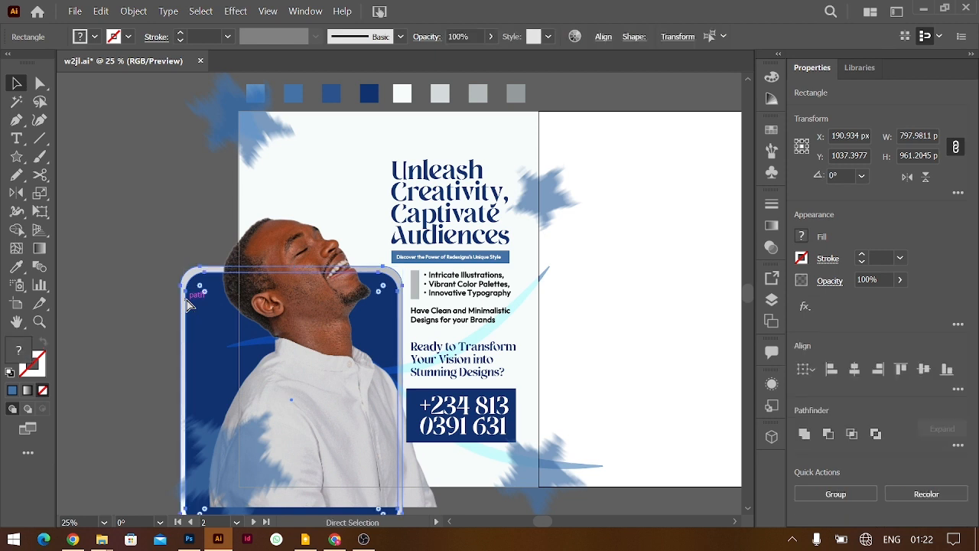
{"action": "key", "text": "ctrl+g"}
{"action": "left_click_drag", "start_coordinate": [189, 304], "coordinate": [163, 304]}
{"action": "left_click_drag", "start_coordinate": [346, 354], "coordinate": [350, 342]}
{"action": "left_click", "coordinate": [670, 307]}
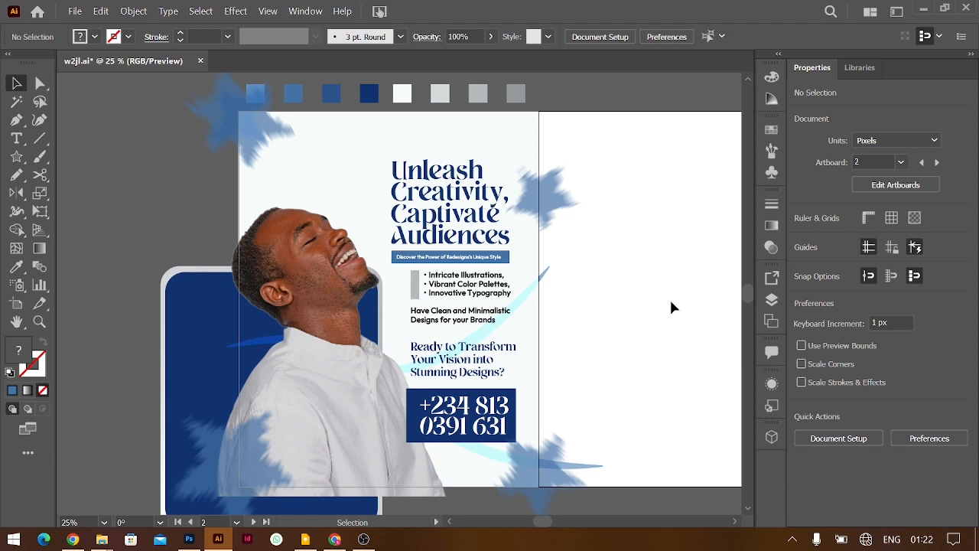
Zoom in, nudge the 'Ready to Transform' question upward and tighten its line spacing
{"action": "key", "text": "ctrl+plus"}
{"action": "key", "text": "ctrl+plus"}
{"action": "scroll", "coordinate": [671, 301], "scroll_direction": "right", "scroll_amount": 6}
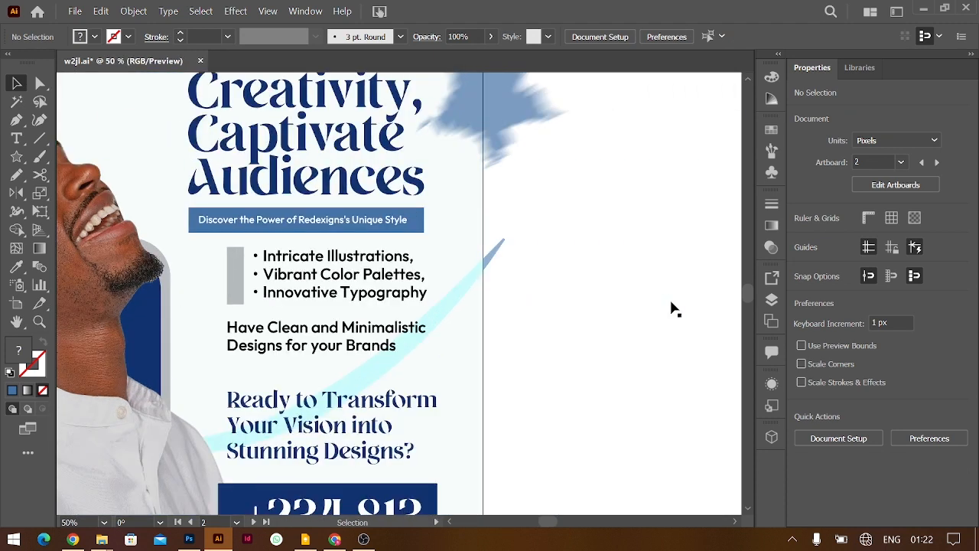
{"action": "scroll", "coordinate": [671, 301], "scroll_direction": "down", "scroll_amount": 3}
{"action": "left_click", "coordinate": [297, 304]}
{"action": "key", "text": "shift+Up"}
{"action": "key", "text": "shift+Up"}
{"action": "key", "text": "shift+Up"}
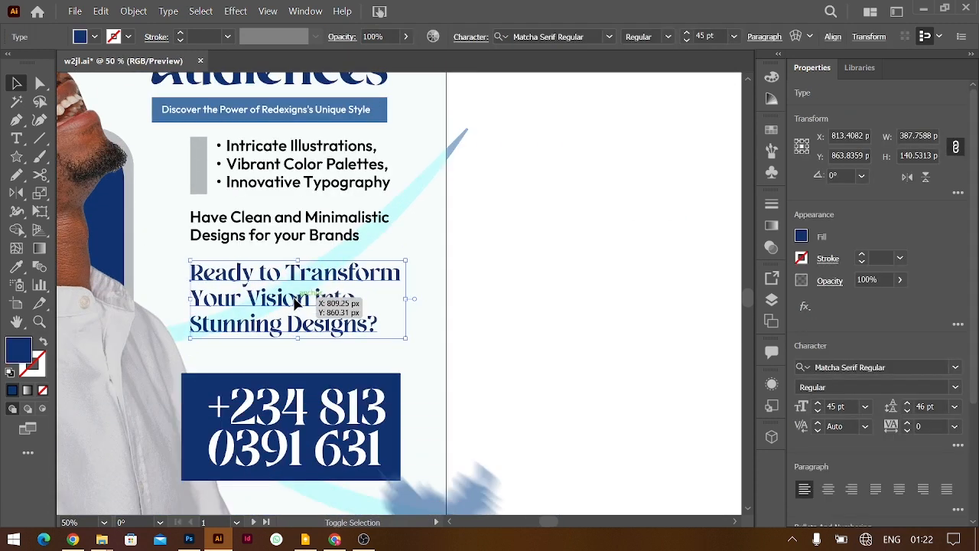
{"action": "key", "text": "shift+Down"}
{"action": "key", "text": "alt+Up"}
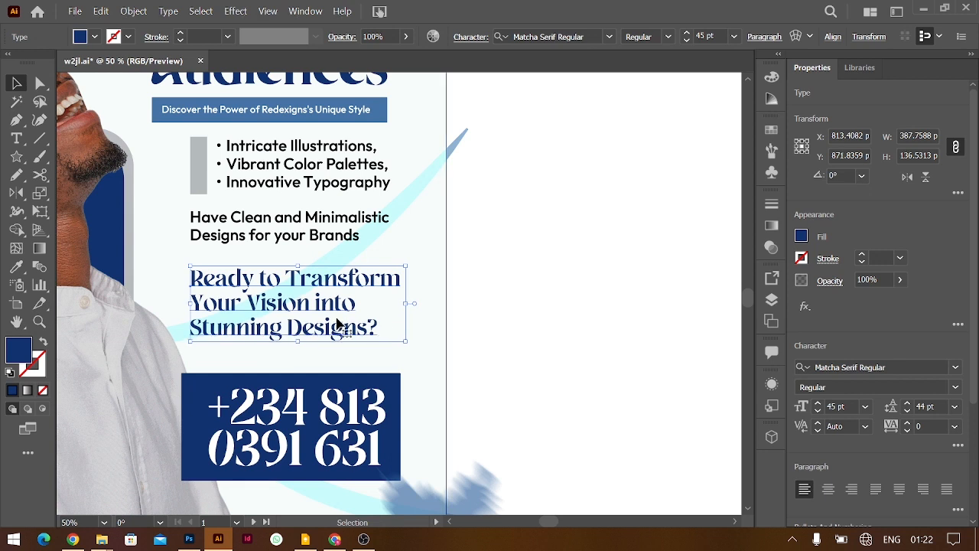
Shrink the phone number slightly within its box and copy the tagline off to the right
{"action": "left_click", "coordinate": [345, 406]}
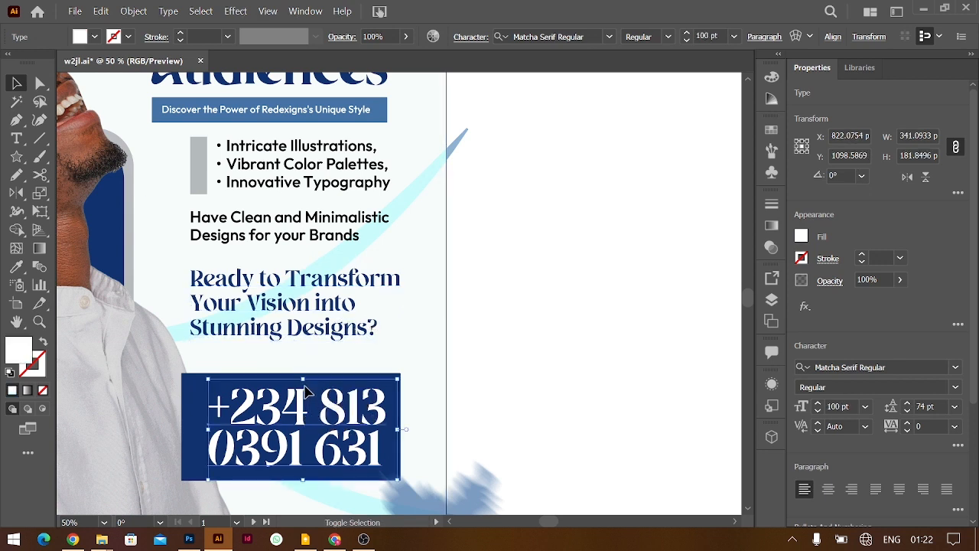
{"action": "left_click_drag", "start_coordinate": [303, 382], "coordinate": [331, 418]}
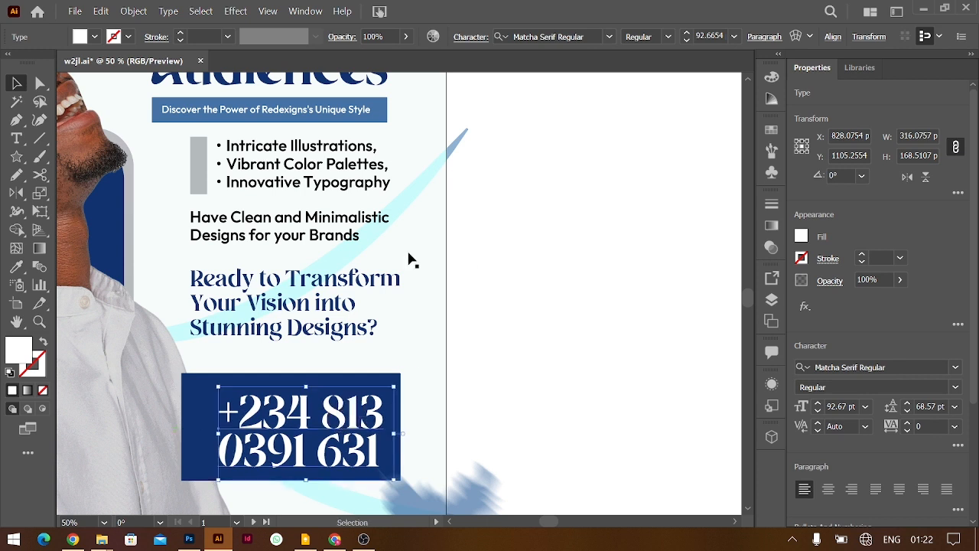
{"action": "left_click_drag", "start_coordinate": [336, 222], "coordinate": [583, 353]}
Retype the copied tagline as 'For More Information' and make it white
{"action": "double_click", "coordinate": [582, 352]}
{"action": "key", "text": "ctrl+a"}
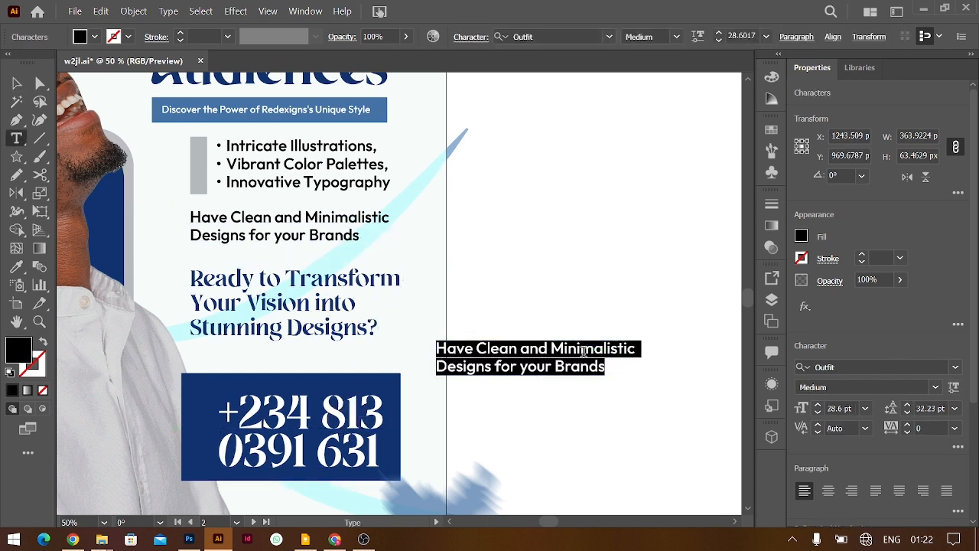
{"action": "type", "text": "For More Information"}
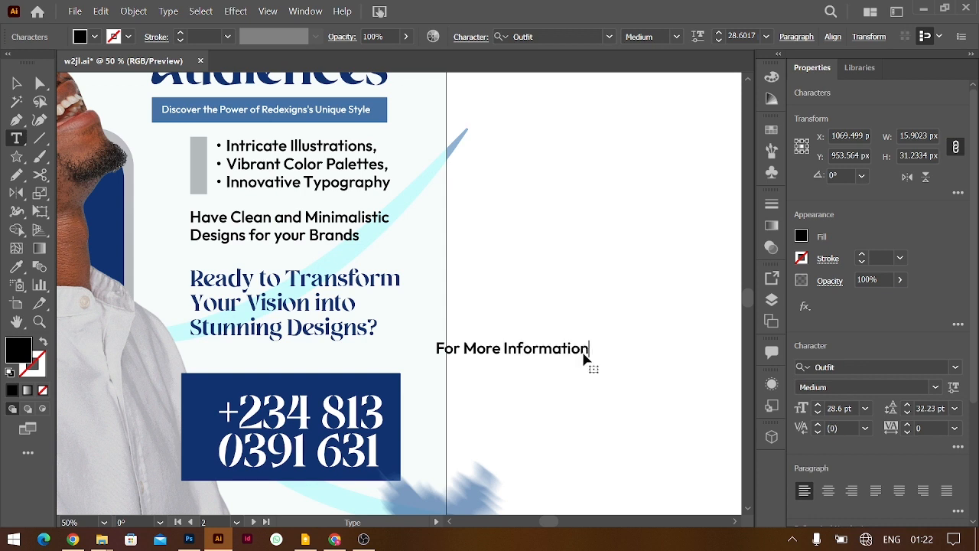
{"action": "key", "text": "ctrl+a"}
{"action": "left_click", "coordinate": [801, 238]}
{"action": "left_click", "coordinate": [657, 295]}
Place the text right-aligned at the top of the navy phone box and reduce its size
{"action": "left_click", "coordinate": [19, 86]}
{"action": "left_click_drag", "start_coordinate": [557, 349], "coordinate": [330, 394]}
{"action": "key", "text": "ctrl+shift+r"}
{"action": "left_click_drag", "start_coordinate": [214, 396], "coordinate": [372, 388]}
{"action": "key", "text": "ctrl+shift+comma"}
{"action": "key", "text": "ctrl+shift+comma"}
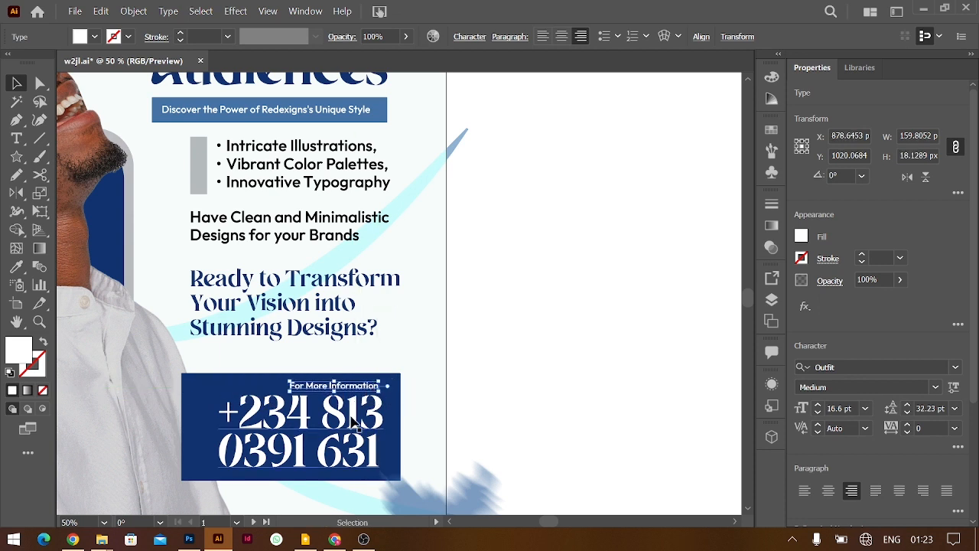
{"action": "left_click", "coordinate": [354, 421]}
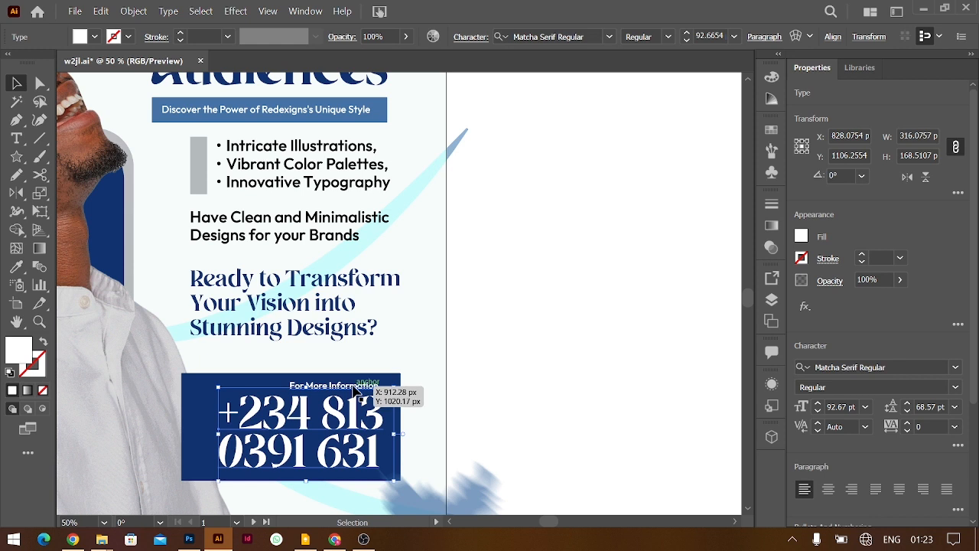
{"action": "left_click", "coordinate": [371, 387]}
{"action": "left_click", "coordinate": [591, 330]}
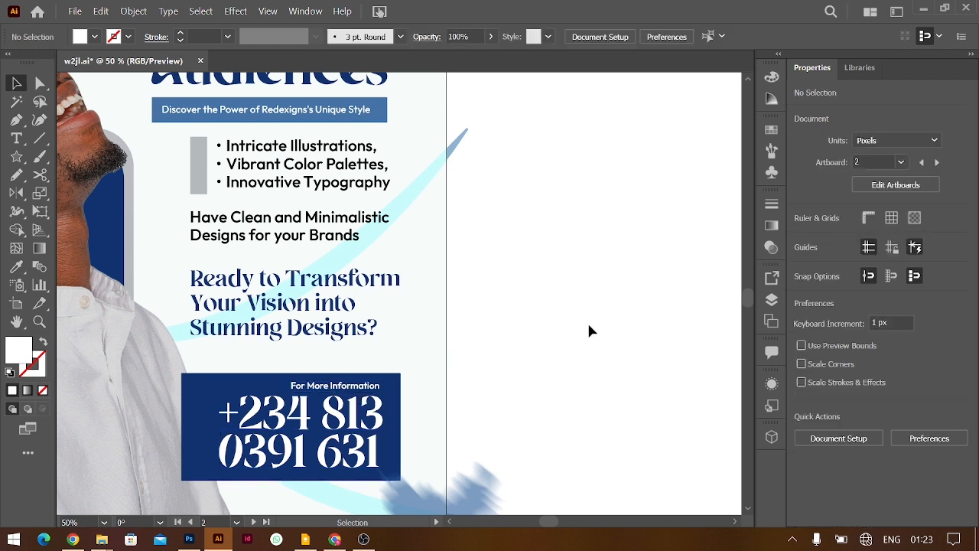
Append 'Call/Text' to the heading, then deselect and zoom out
{"action": "double_click", "coordinate": [354, 386]}
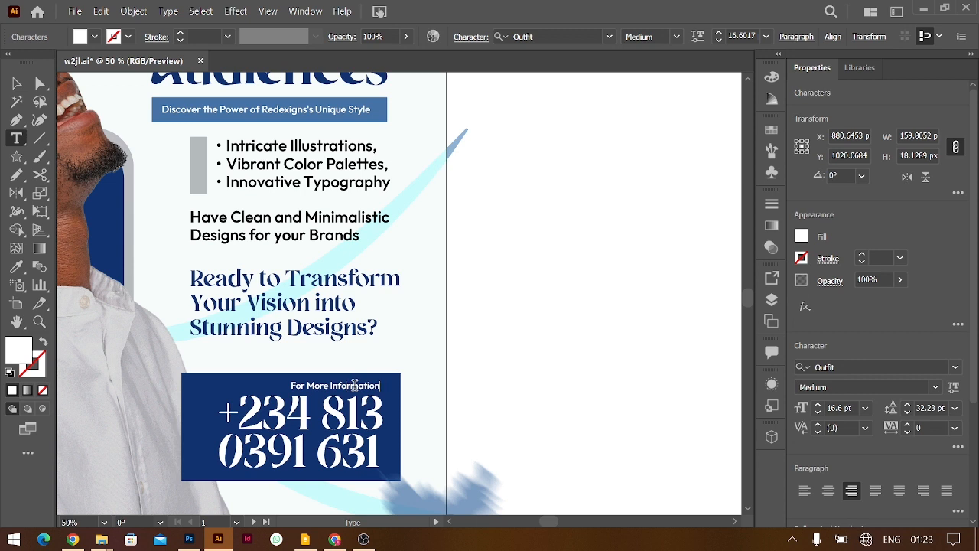
{"action": "type", "text": "Call"}
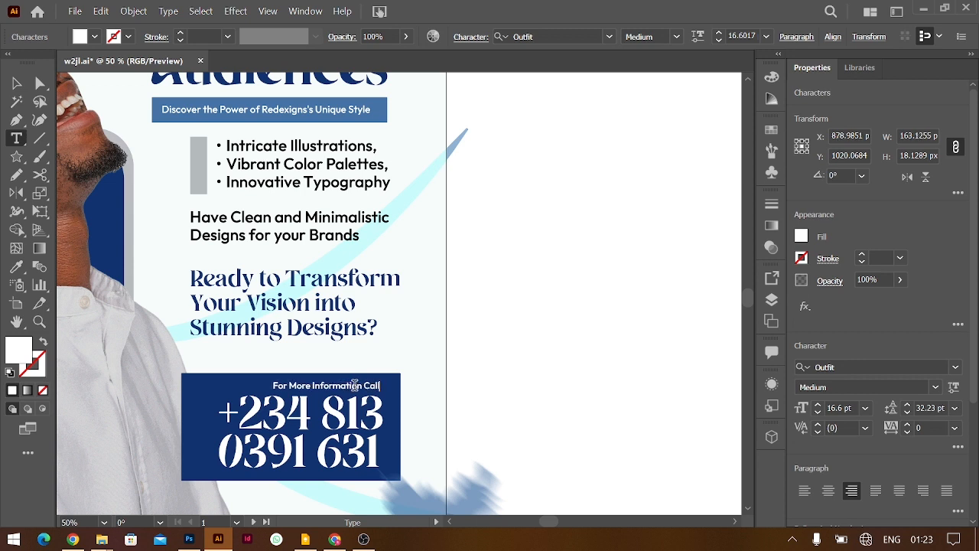
{"action": "type", "text": "/Text"}
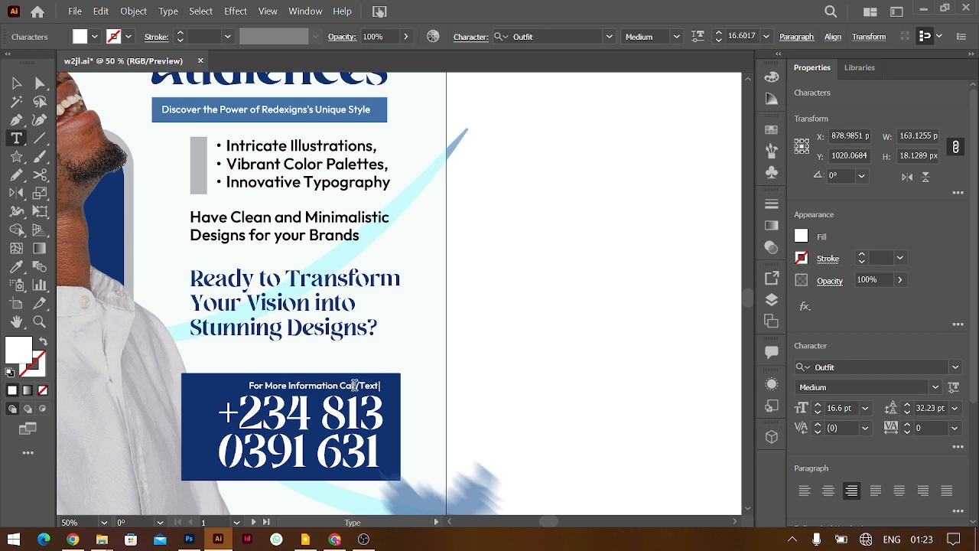
{"action": "left_click", "coordinate": [24, 82]}
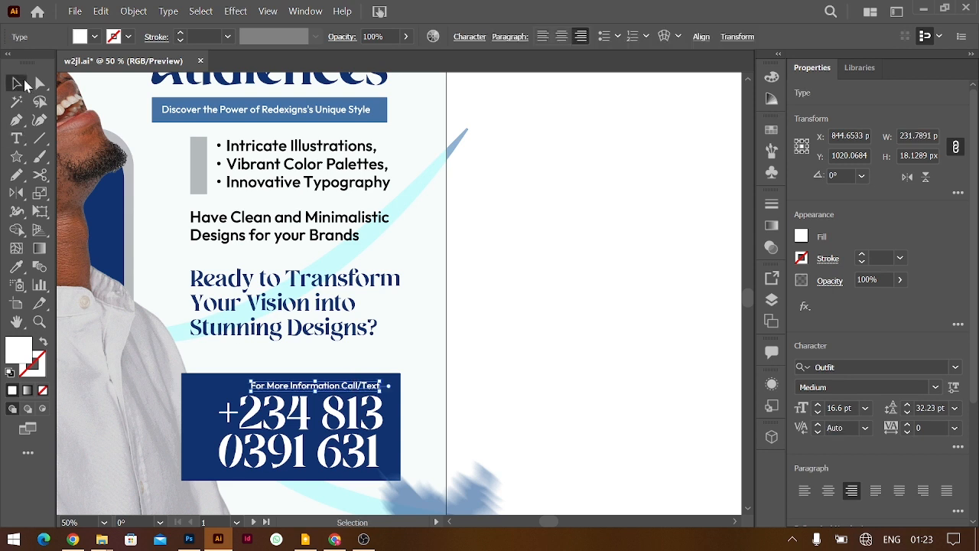
{"action": "left_click", "coordinate": [568, 313]}
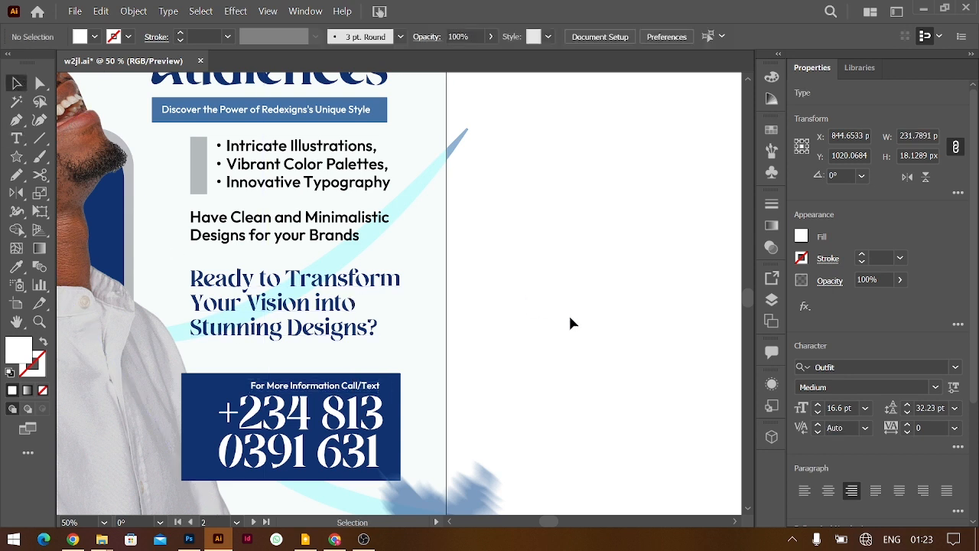
{"action": "key", "text": "ctrl+minus"}
{"action": "key", "text": "ctrl+minus"}
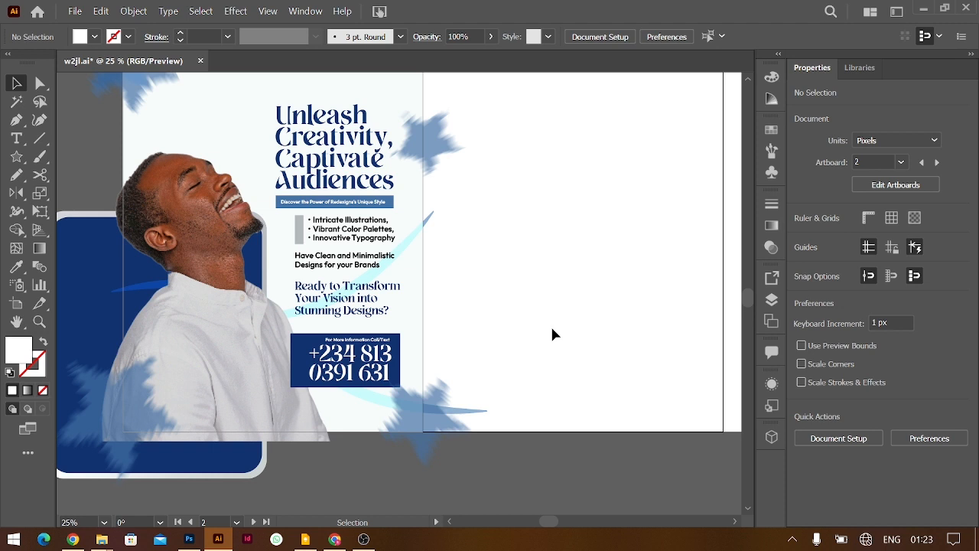
Fill the bar beside the bullet list with the medium-blue swatch using the Eyedropper
{"action": "left_click", "coordinate": [299, 229]}
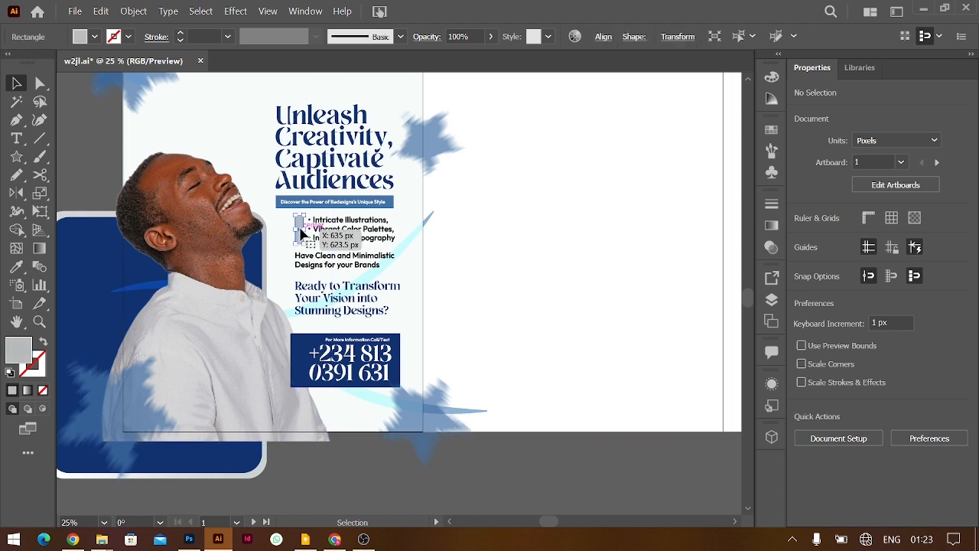
{"action": "key", "text": "i"}
{"action": "scroll", "coordinate": [308, 221], "scroll_direction": "up", "scroll_amount": 3}
{"action": "left_click", "coordinate": [256, 200]}
{"action": "left_click", "coordinate": [217, 200]}
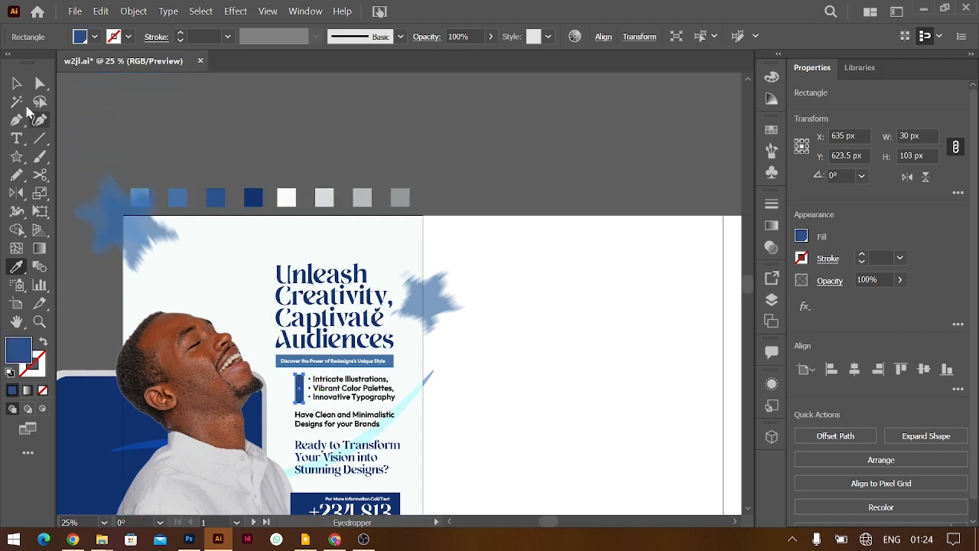
{"action": "left_click", "coordinate": [16, 82]}
{"action": "left_click", "coordinate": [548, 313]}
{"action": "scroll", "coordinate": [551, 320], "scroll_direction": "down", "scroll_amount": 3}
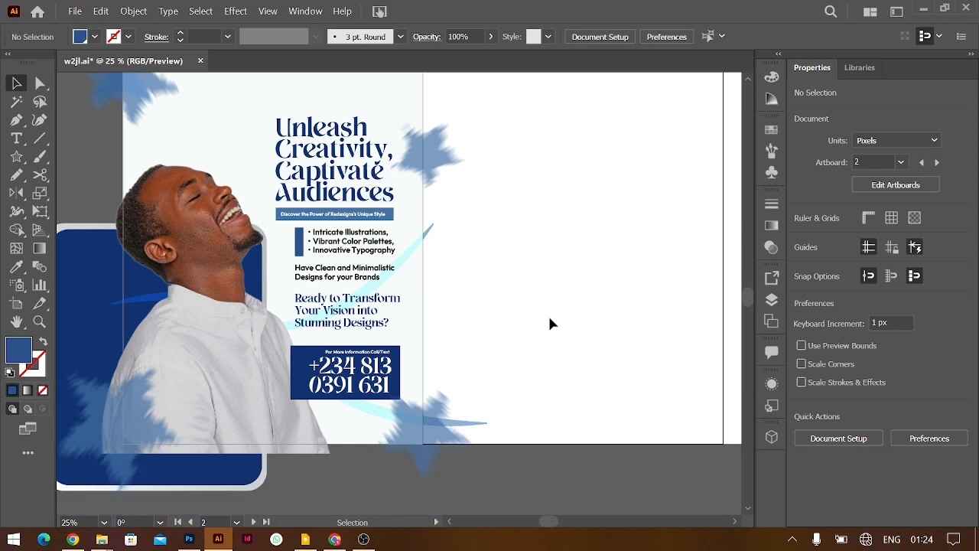
{"action": "scroll", "coordinate": [547, 314], "scroll_direction": "up", "scroll_amount": 1}
{"action": "key", "text": "ctrl+minus"}
Move the swoosh group lower right beside the poster and apply a Roughen distortion
{"action": "left_click", "coordinate": [423, 283]}
{"action": "left_click", "coordinate": [580, 309]}
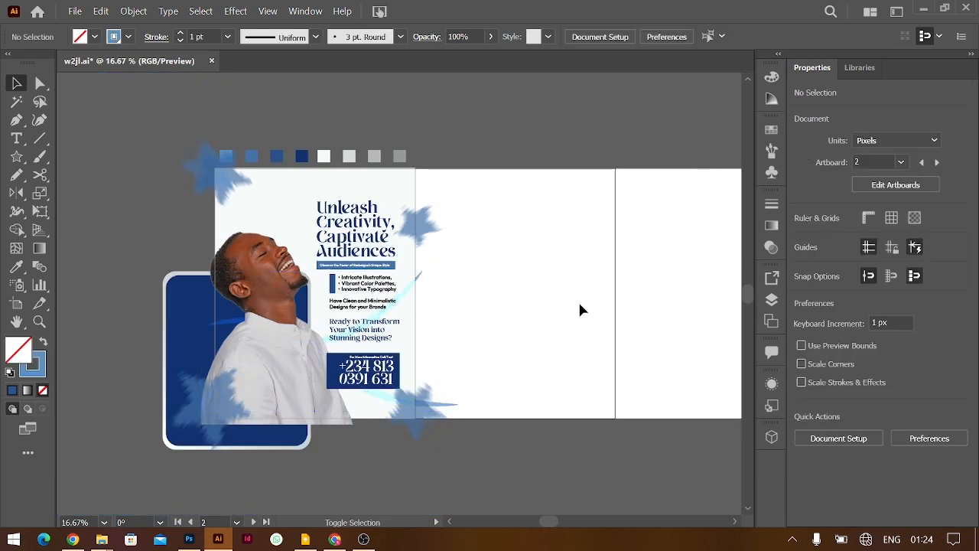
{"action": "left_click", "coordinate": [420, 282]}
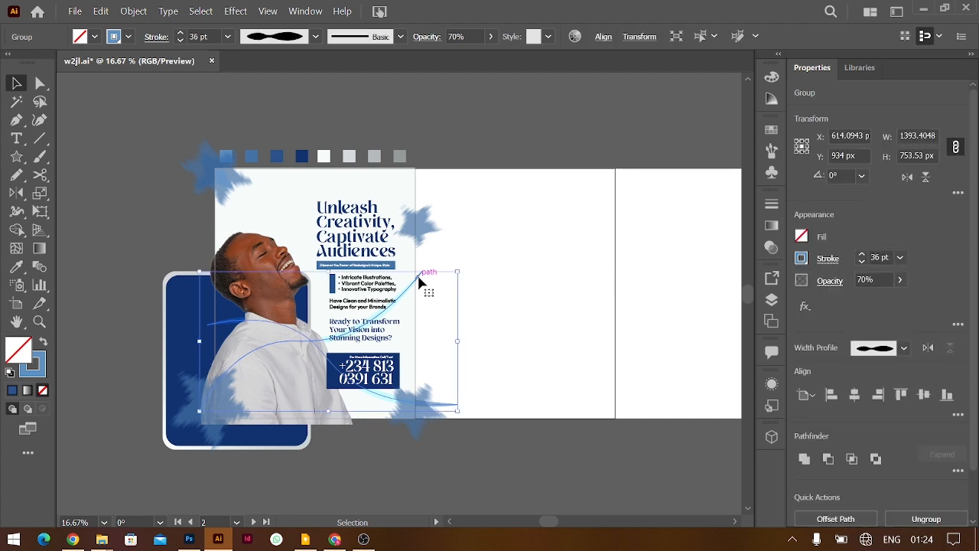
{"action": "left_click_drag", "start_coordinate": [420, 281], "coordinate": [686, 328]}
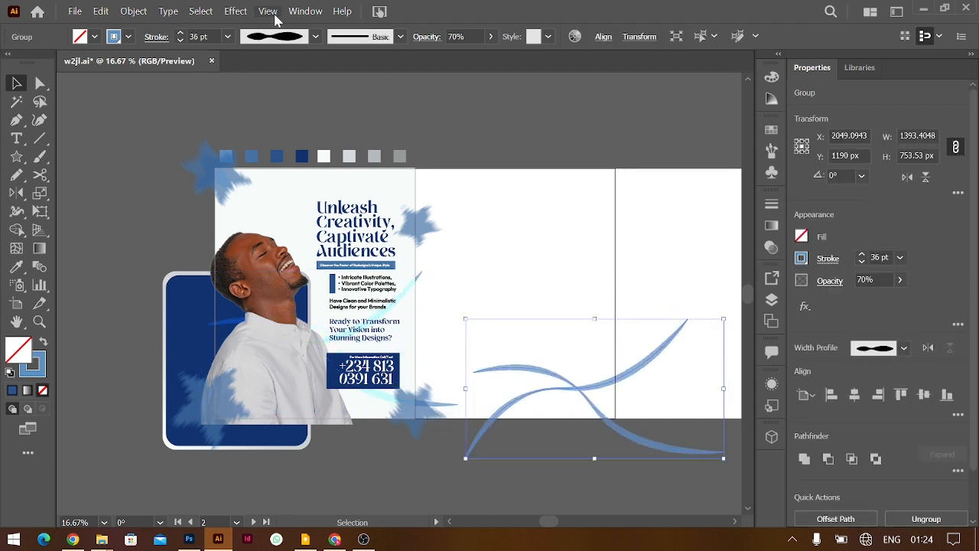
{"action": "left_click", "coordinate": [236, 11]}
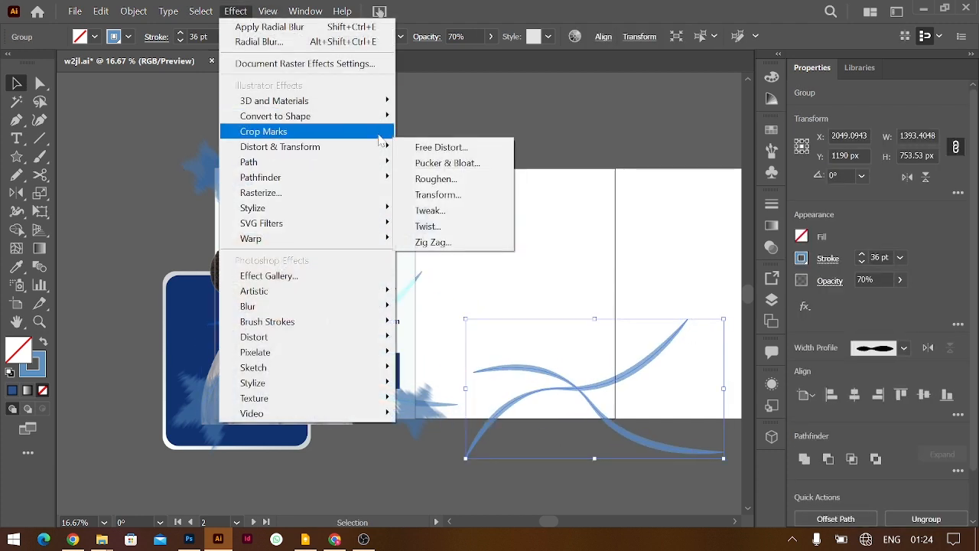
{"action": "left_click", "coordinate": [430, 183]}
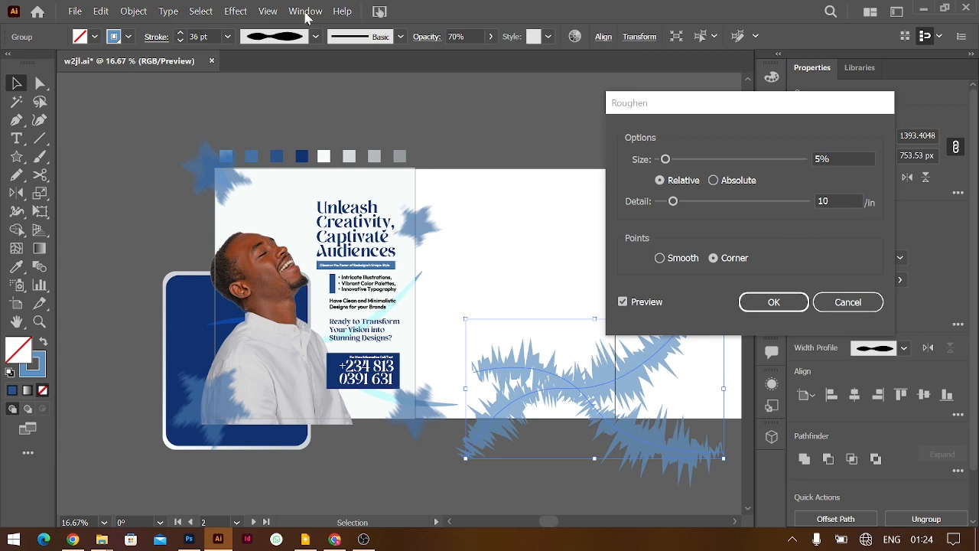
{"action": "left_click", "coordinate": [776, 302]}
Test a light grey colour and placement over the poster, then undo both changes
{"action": "key", "text": "i"}
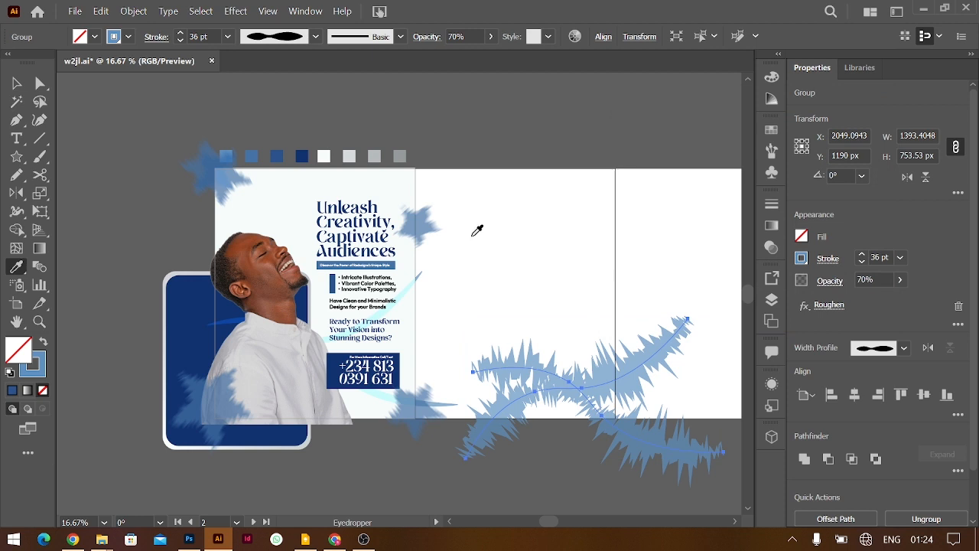
{"action": "left_click", "coordinate": [349, 156]}
{"action": "left_click", "coordinate": [16, 83]}
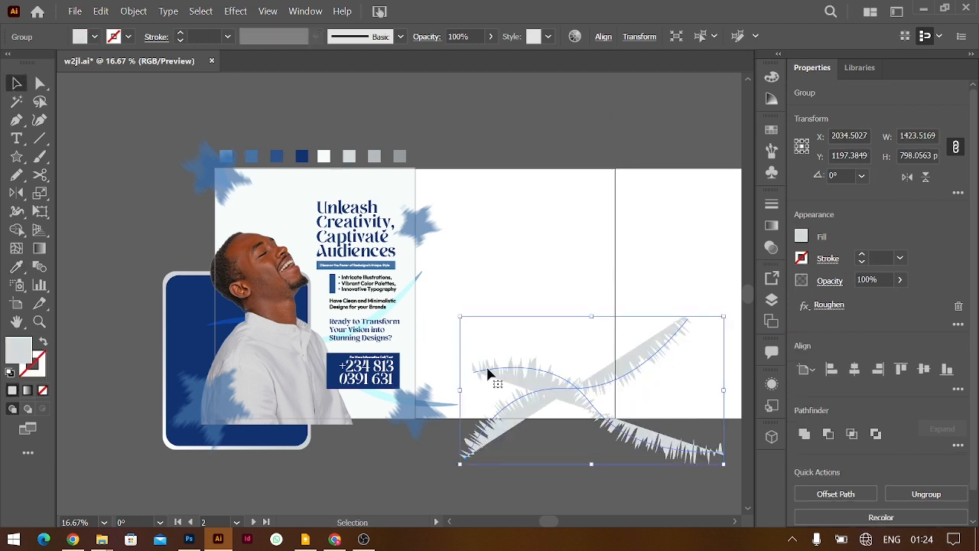
{"action": "left_click_drag", "start_coordinate": [562, 397], "coordinate": [259, 216]}
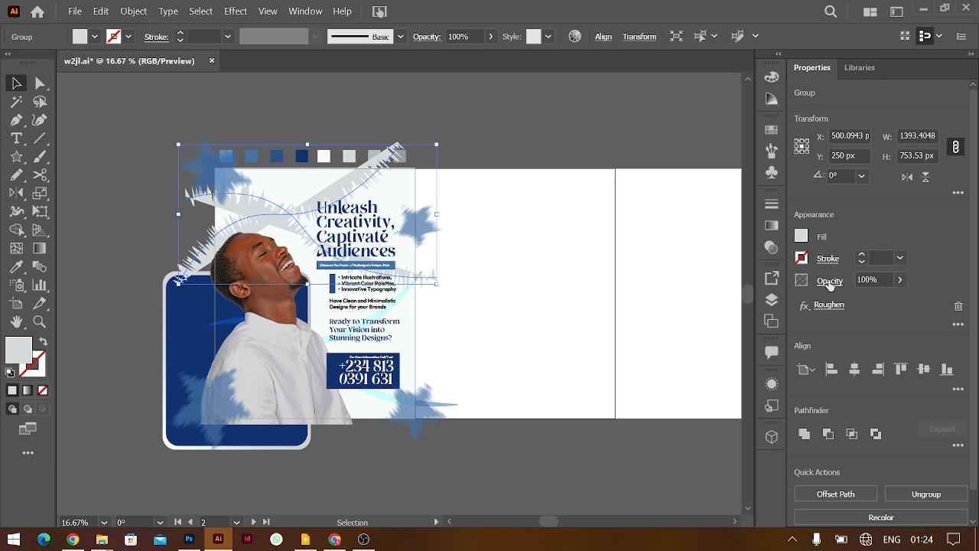
{"action": "key", "text": "ctrl+z"}
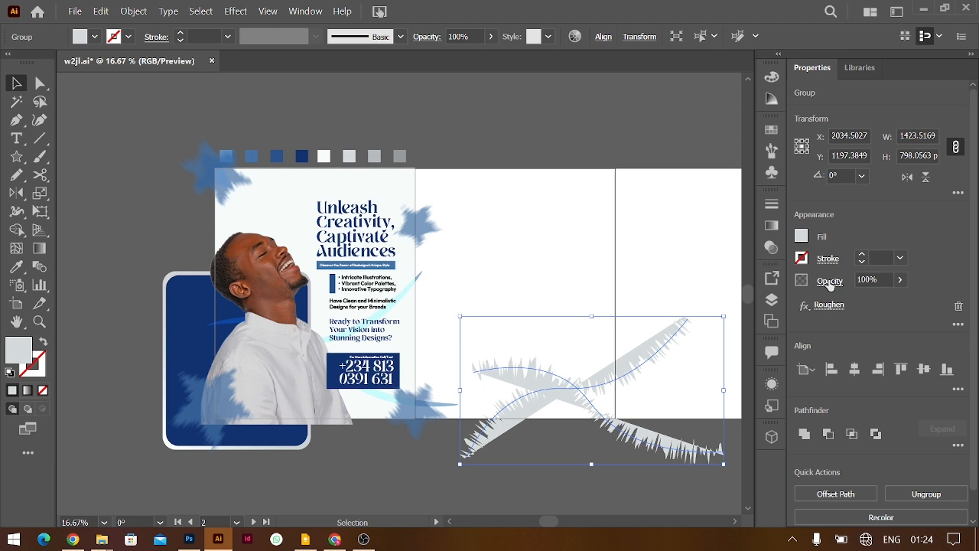
{"action": "key", "text": "ctrl+z"}
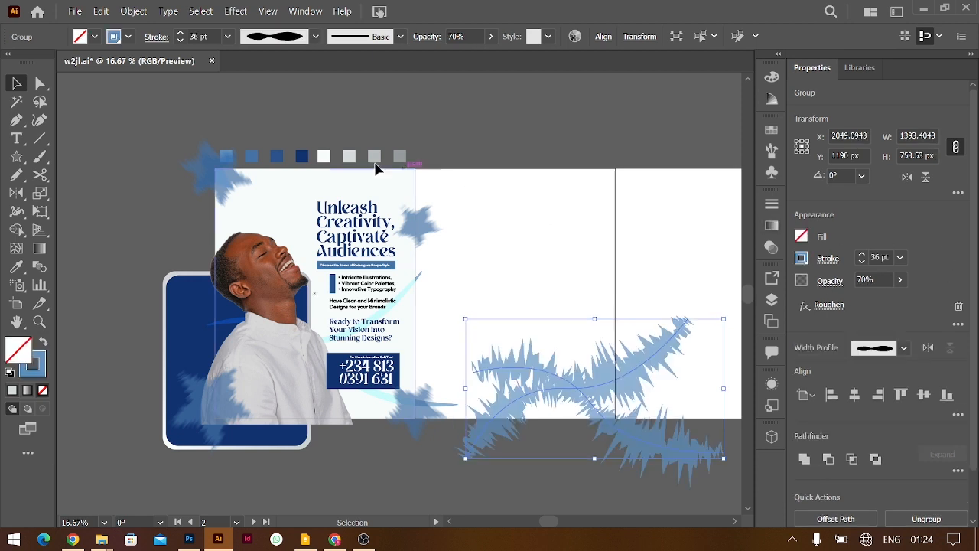
{"action": "left_click", "coordinate": [348, 156]}
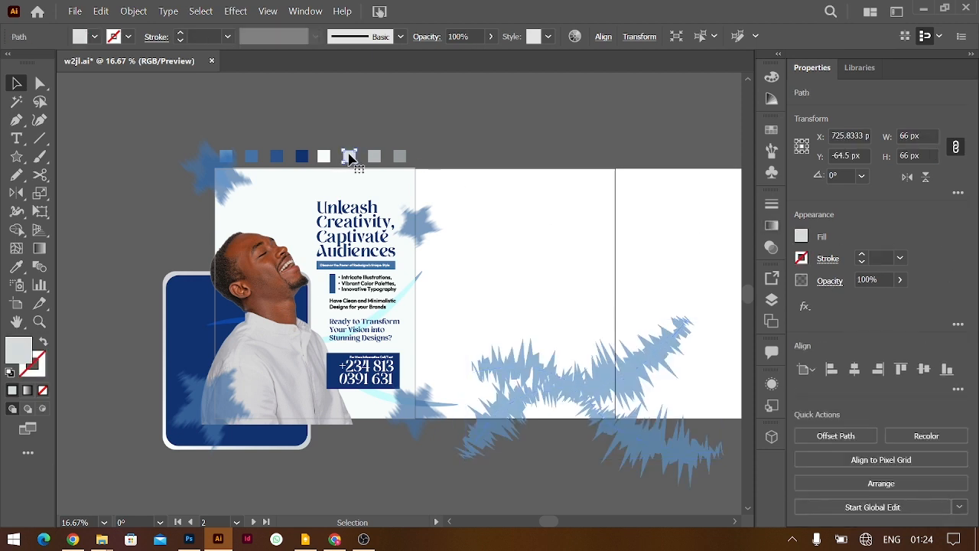
Save the sampled light grey as a new swatch
{"action": "left_click", "coordinate": [801, 237]}
{"action": "left_click", "coordinate": [759, 411]}
{"action": "left_click", "coordinate": [570, 368]}
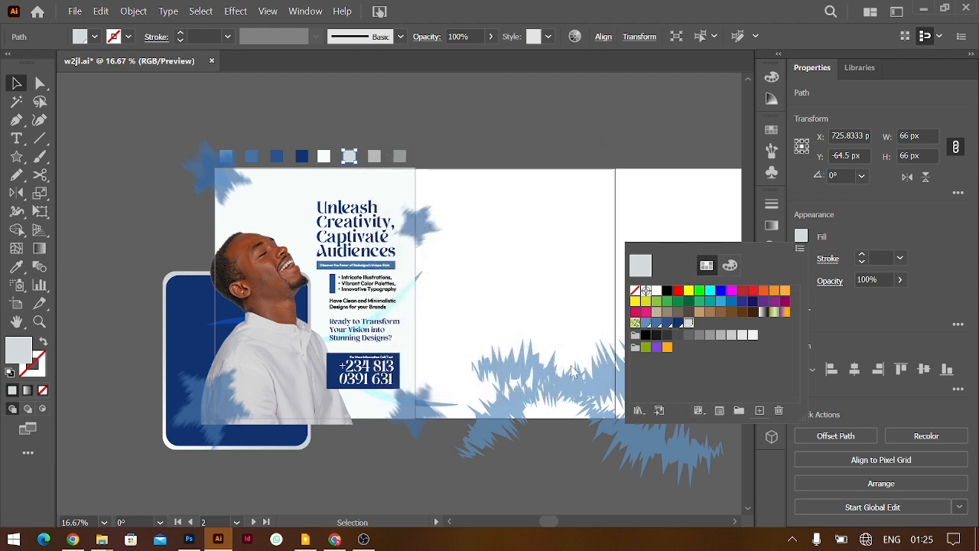
{"action": "left_click", "coordinate": [564, 387]}
Set the roughened swooshes' stroke to light grey R=204 G=204 B=204
{"action": "left_click", "coordinate": [568, 393]}
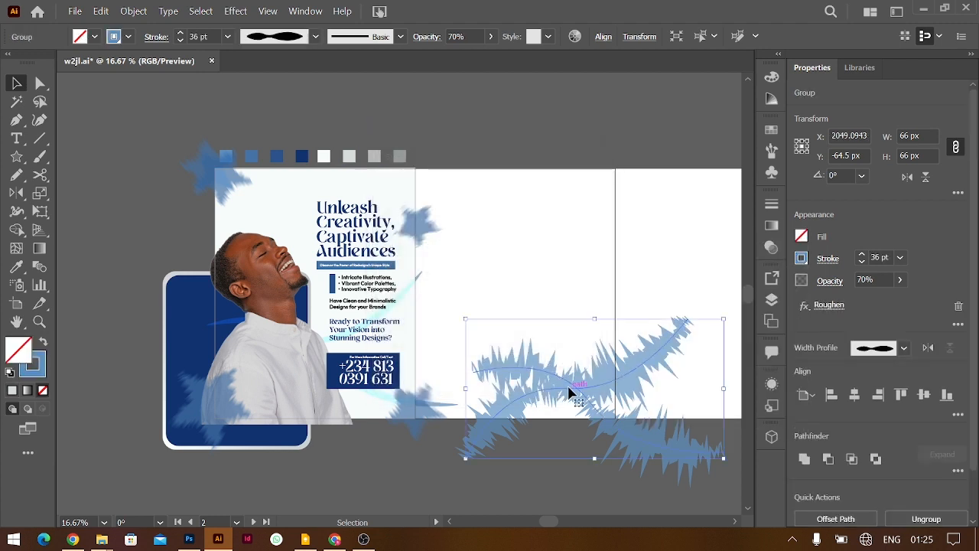
{"action": "left_click", "coordinate": [801, 258]}
{"action": "left_click", "coordinate": [686, 345]}
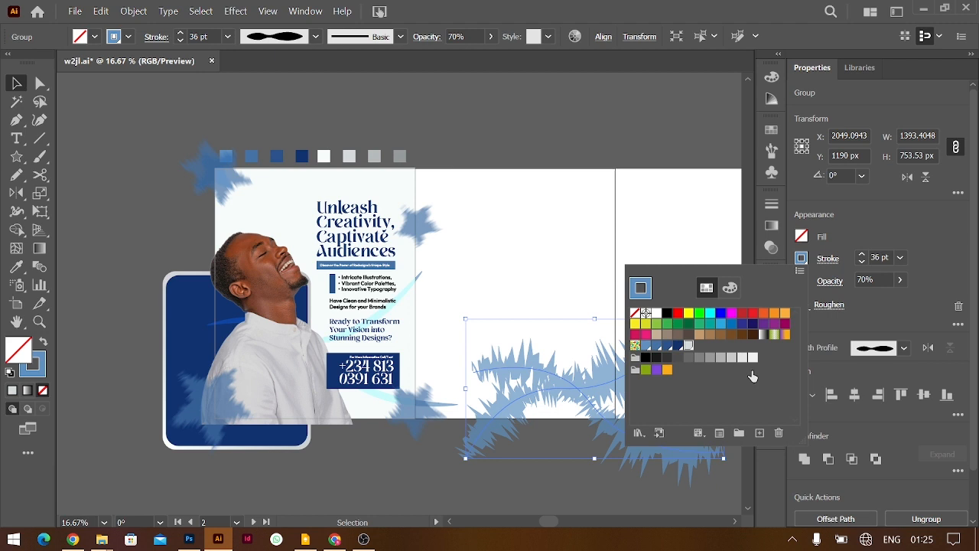
{"action": "left_click", "coordinate": [753, 357]}
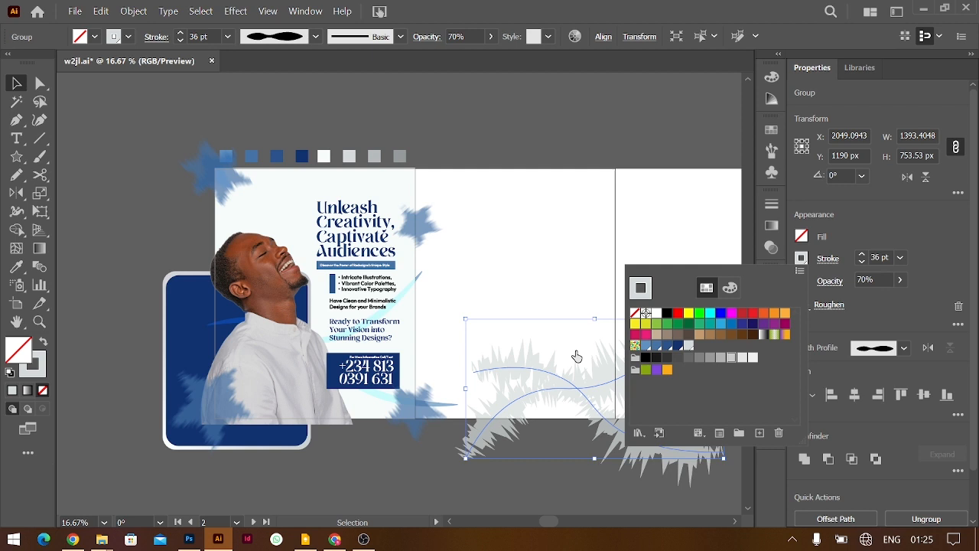
{"action": "left_click", "coordinate": [744, 360]}
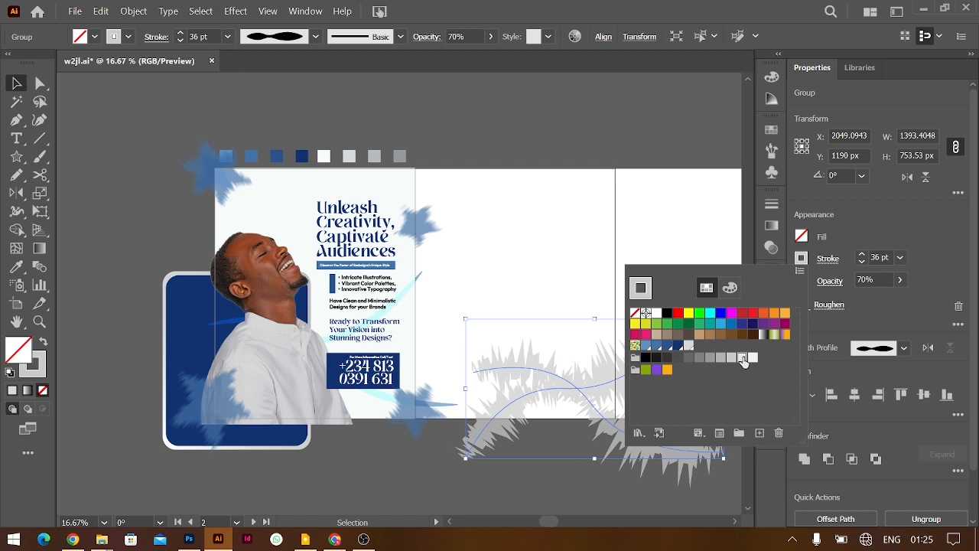
Drag the grey swoosh group up and left to about X 1846 px, Y 1075 px
{"action": "left_click", "coordinate": [517, 398]}
{"action": "left_click_drag", "start_coordinate": [579, 404], "coordinate": [346, 228]}
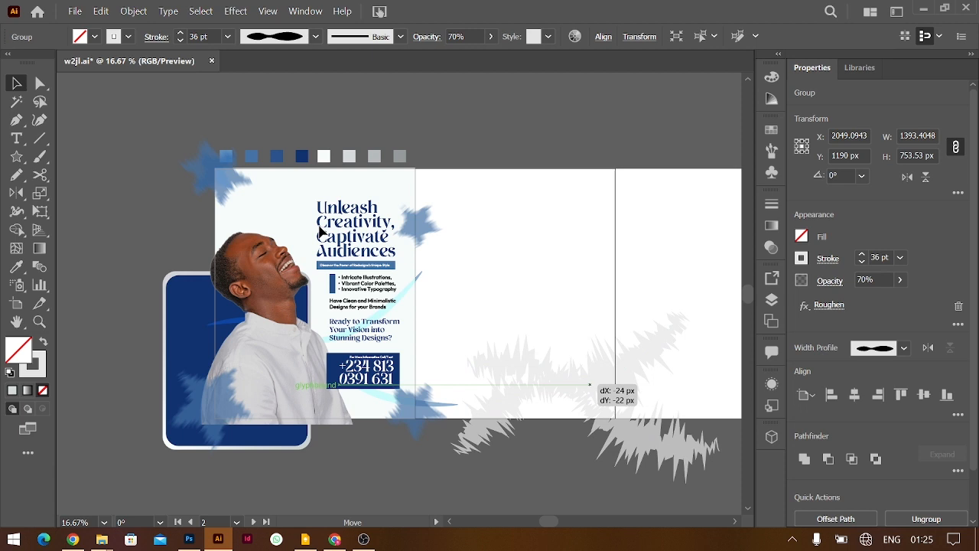
{"action": "left_click_drag", "start_coordinate": [321, 233], "coordinate": [322, 234]}
{"action": "left_click_drag", "start_coordinate": [590, 384], "coordinate": [558, 367]}
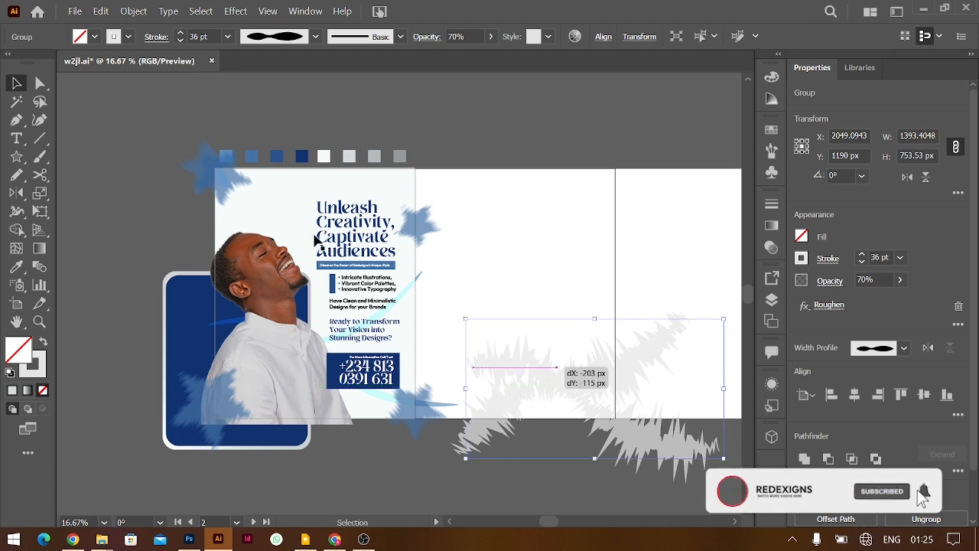
{"action": "left_click_drag", "start_coordinate": [594, 407], "coordinate": [580, 386]}
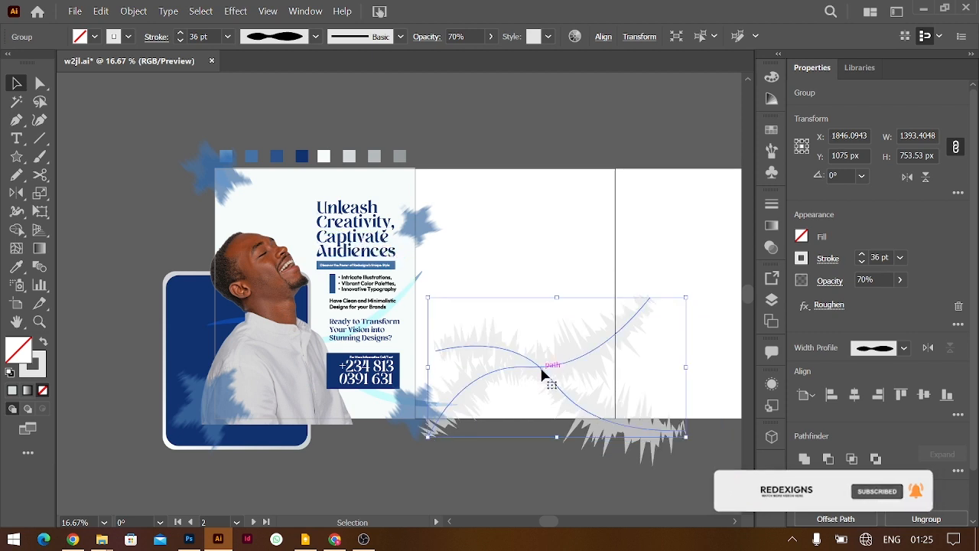
{"action": "left_click_drag", "start_coordinate": [546, 375], "coordinate": [537, 358]}
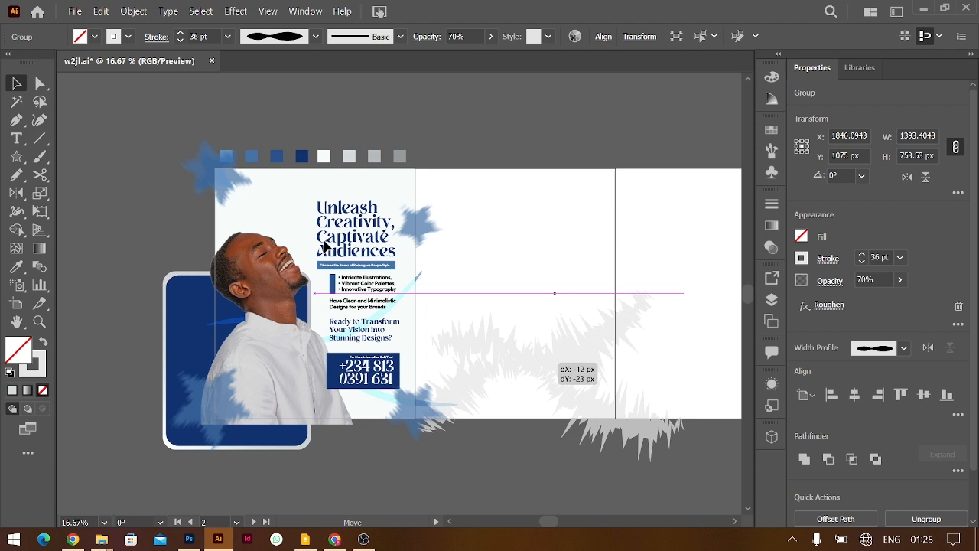
{"action": "left_click_drag", "start_coordinate": [537, 358], "coordinate": [525, 351]}
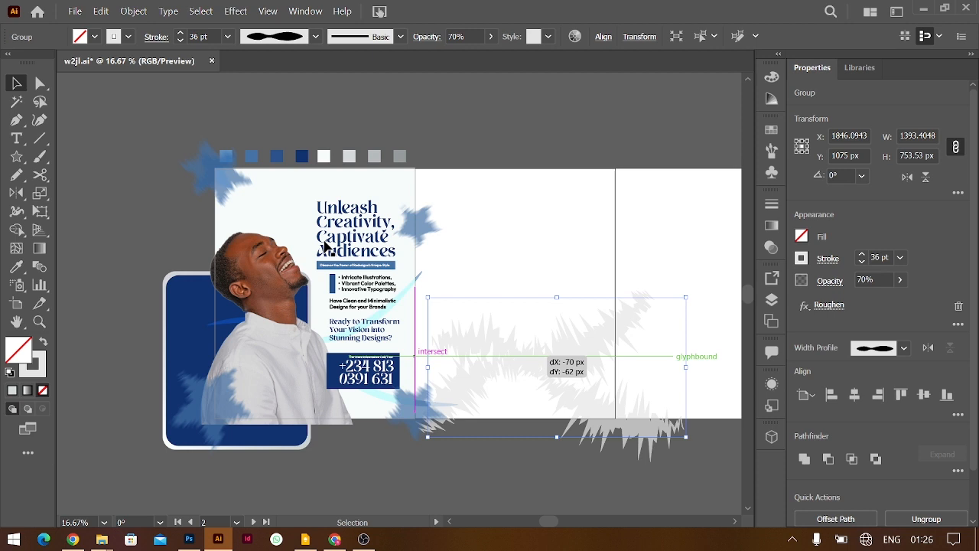
{"action": "left_click_drag", "start_coordinate": [326, 246], "coordinate": [326, 246]}
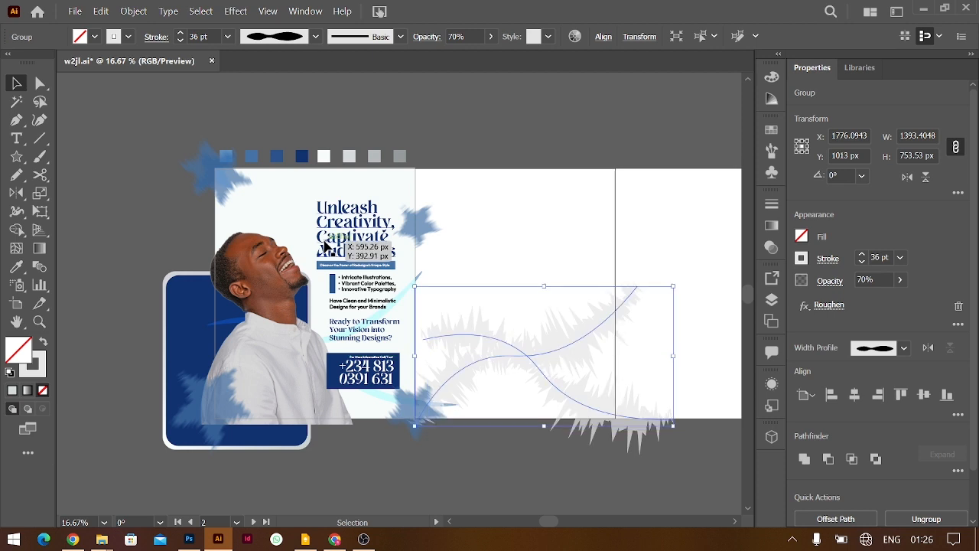
Expand the swooshes' appearance into filled shapes and move them over the poster's upper left
{"action": "left_click", "coordinate": [133, 11]}
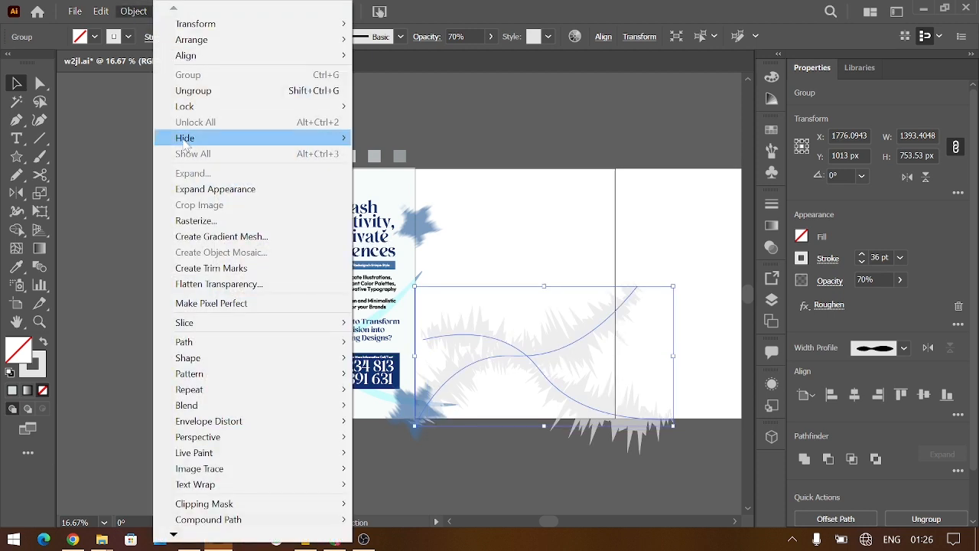
{"action": "left_click", "coordinate": [196, 190]}
{"action": "left_click_drag", "start_coordinate": [522, 357], "coordinate": [300, 251]}
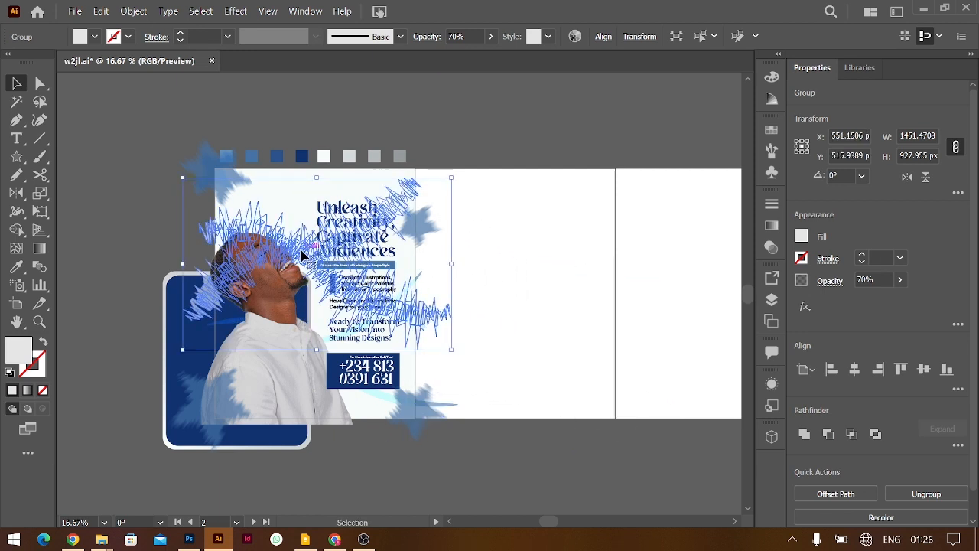
{"action": "key", "text": "a"}
{"action": "key", "text": "ctrl+equal"}
{"action": "key", "text": "ctrl+equal"}
{"action": "key", "text": "v"}
{"action": "left_click", "coordinate": [76, 208]}
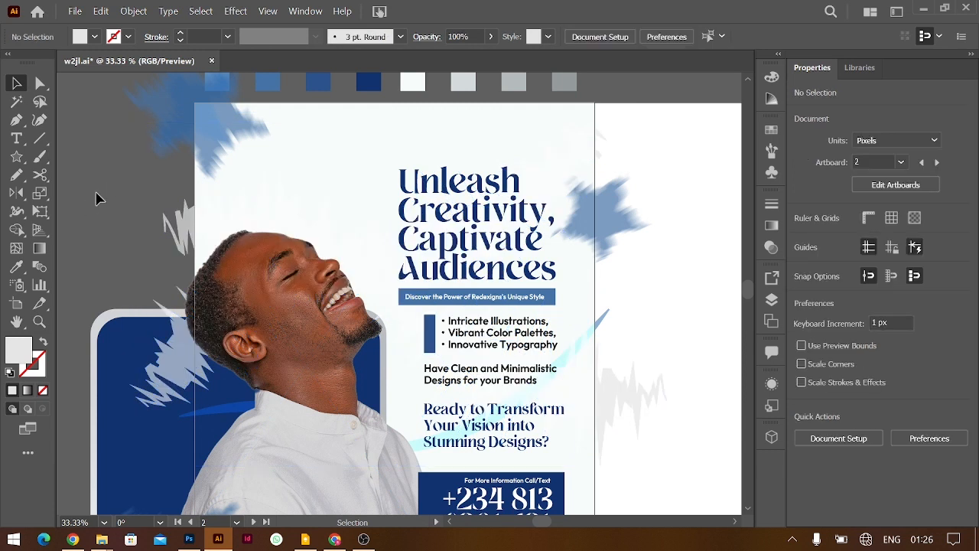
Move the grey swoosh out from behind the photo and set its blend mode to Screen
{"action": "mouse_move", "coordinate": [150, 365]}
{"action": "left_mouse_down"}
{"action": "mouse_move", "coordinate": [107, 356]}
{"action": "mouse_move", "coordinate": [252, 252]}
{"action": "mouse_move", "coordinate": [115, 309]}
{"action": "mouse_move", "coordinate": [84, 298]}
{"action": "mouse_move", "coordinate": [94, 321]}
{"action": "left_mouse_up"}
{"action": "left_click", "coordinate": [824, 283]}
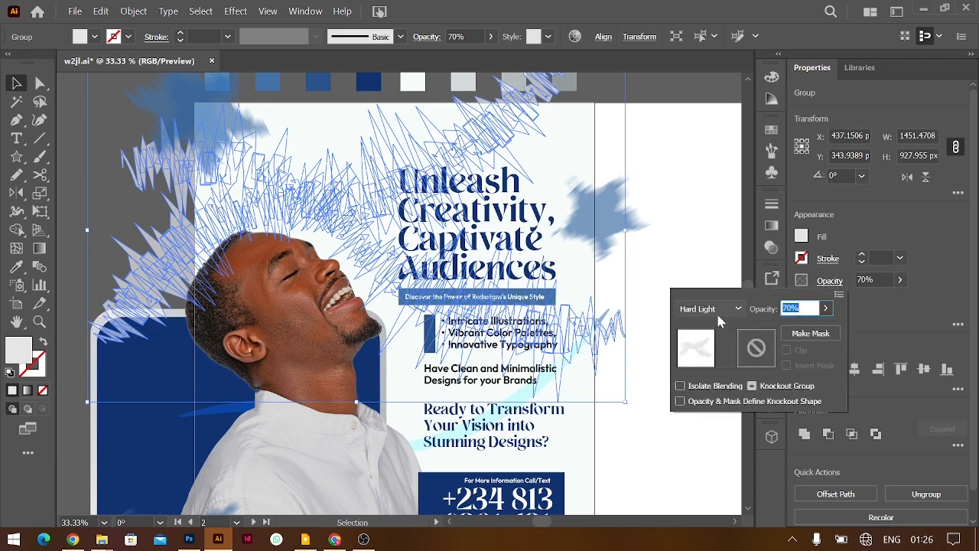
{"action": "left_click", "coordinate": [716, 309]}
{"action": "left_click", "coordinate": [705, 112]}
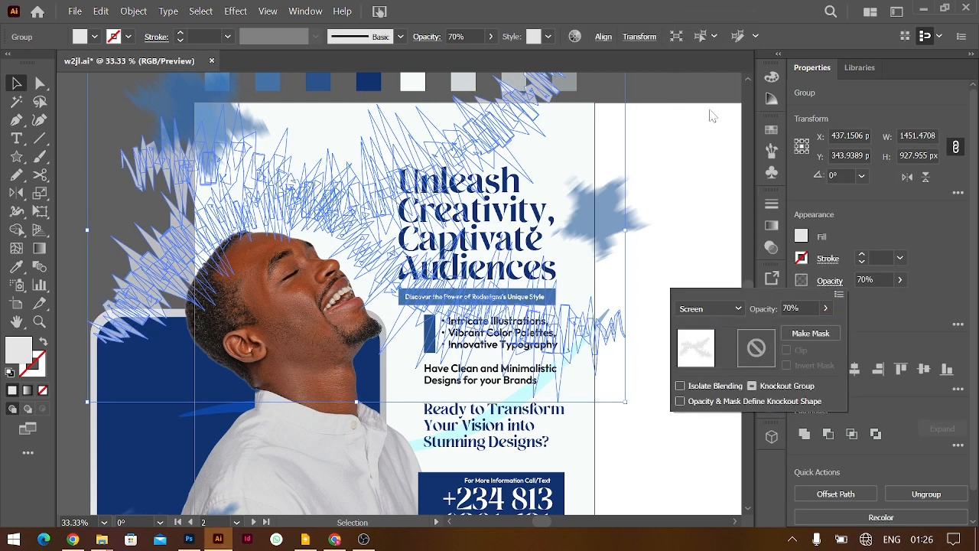
{"action": "left_click", "coordinate": [679, 170]}
{"action": "left_click", "coordinate": [684, 166]}
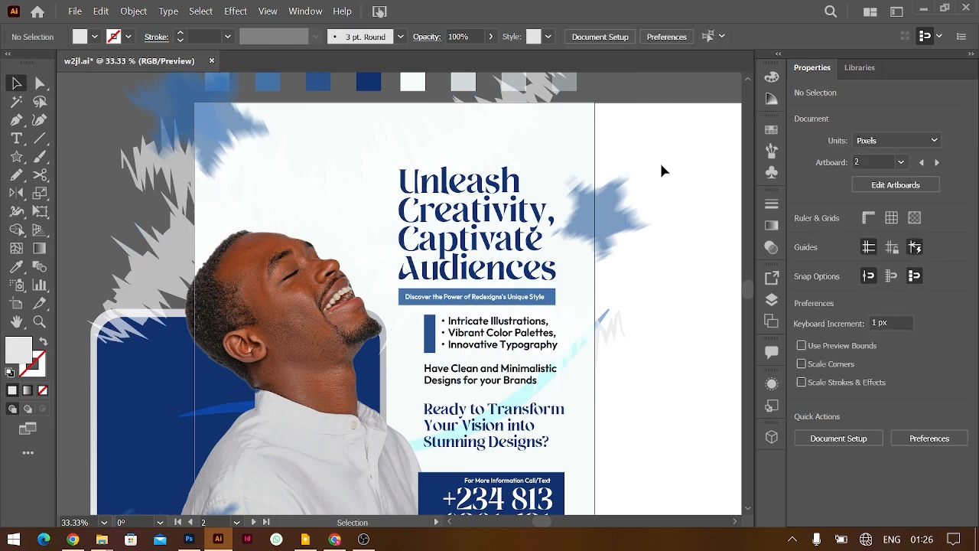
Move the left grey swoosh group down and switch its blend mode to Soft Light
{"action": "left_click_drag", "start_coordinate": [129, 298], "coordinate": [135, 368]}
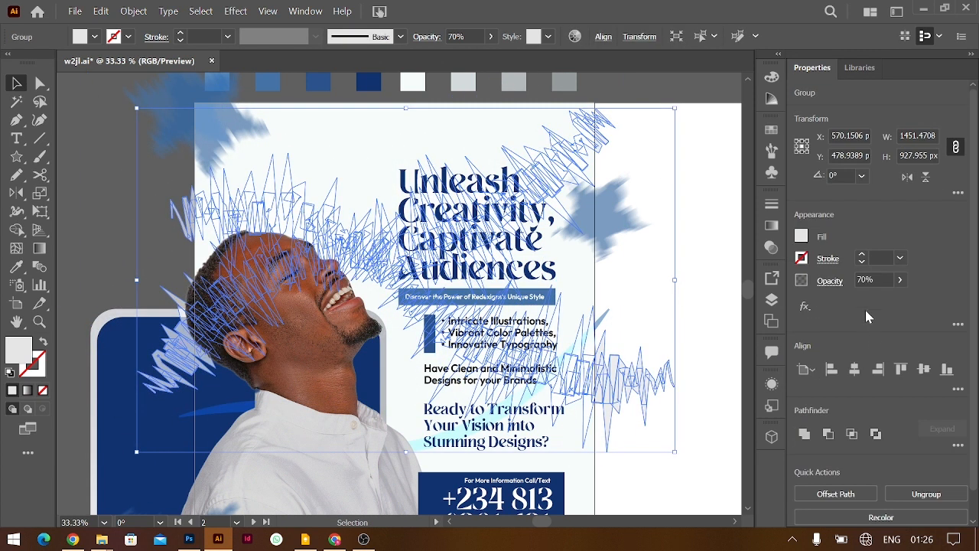
{"action": "left_click", "coordinate": [831, 281]}
{"action": "left_click", "coordinate": [710, 308]}
{"action": "left_click", "coordinate": [711, 165]}
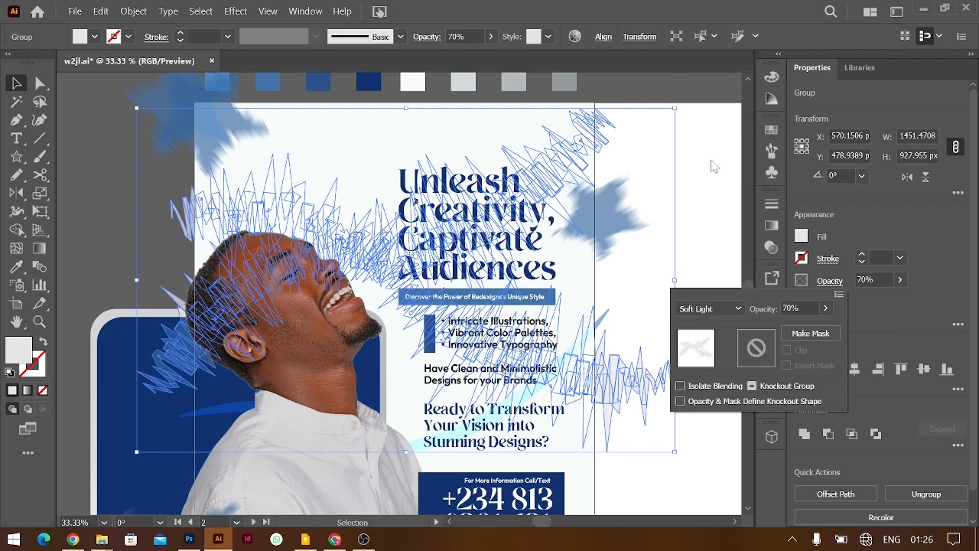
{"action": "left_click", "coordinate": [699, 211]}
{"action": "left_click", "coordinate": [699, 212]}
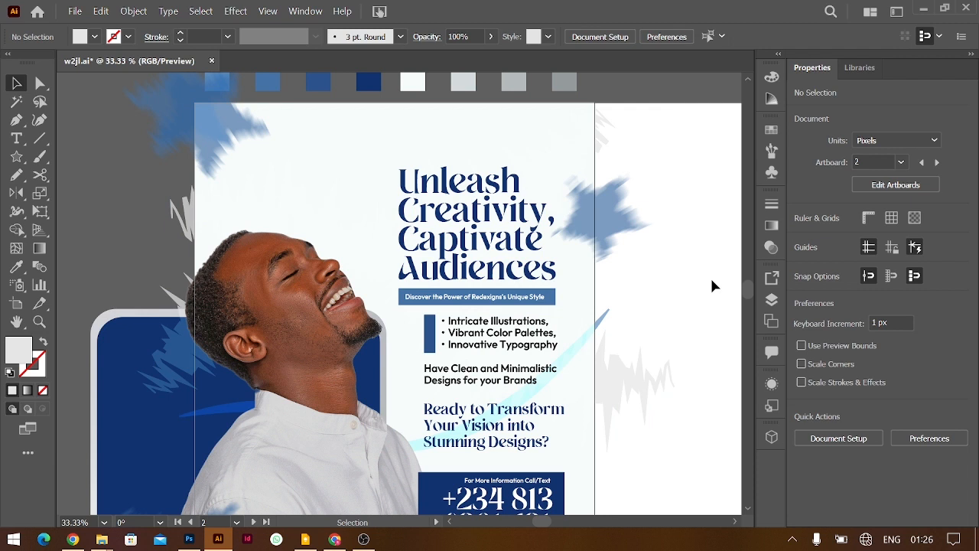
Change the swoosh group's fill to the R=204 grey swatch
{"action": "left_click", "coordinate": [671, 371]}
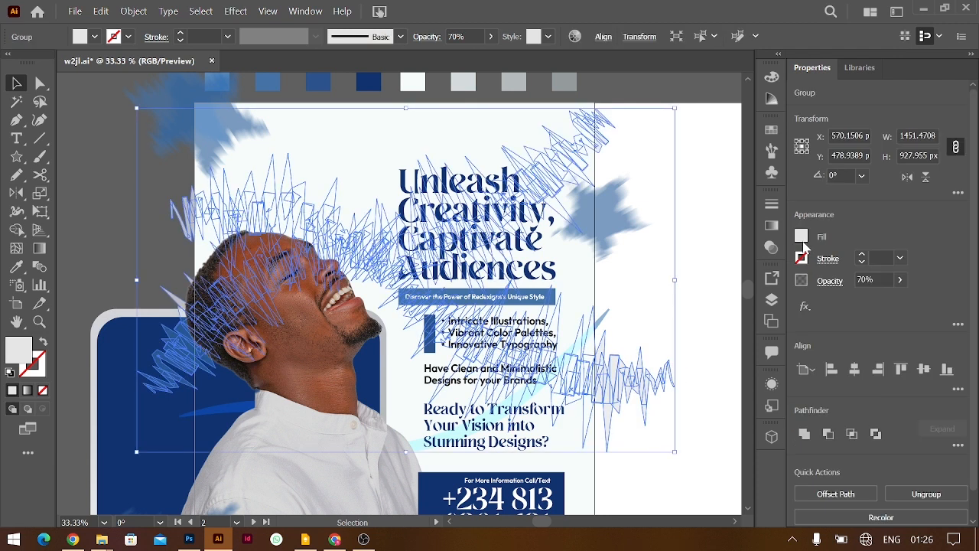
{"action": "left_click", "coordinate": [801, 237]}
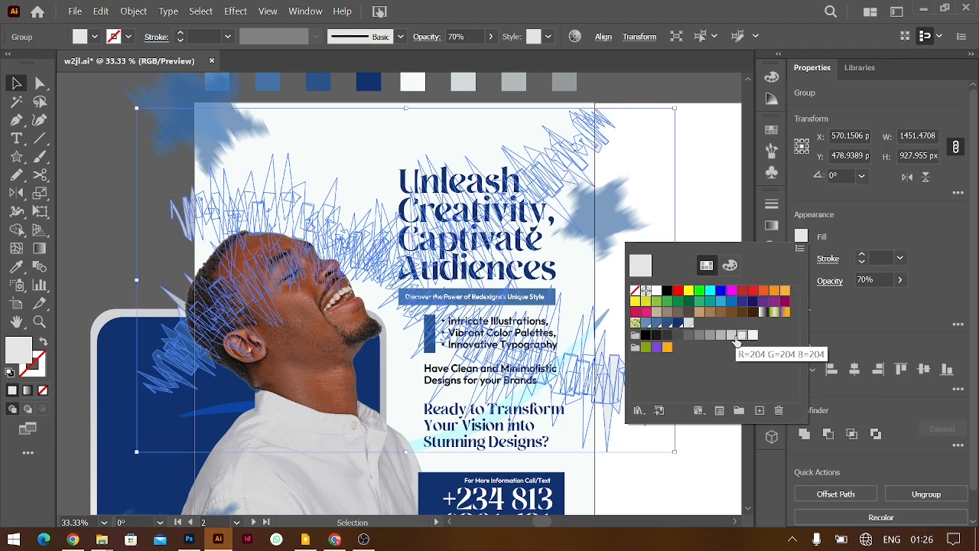
{"action": "left_click", "coordinate": [690, 325]}
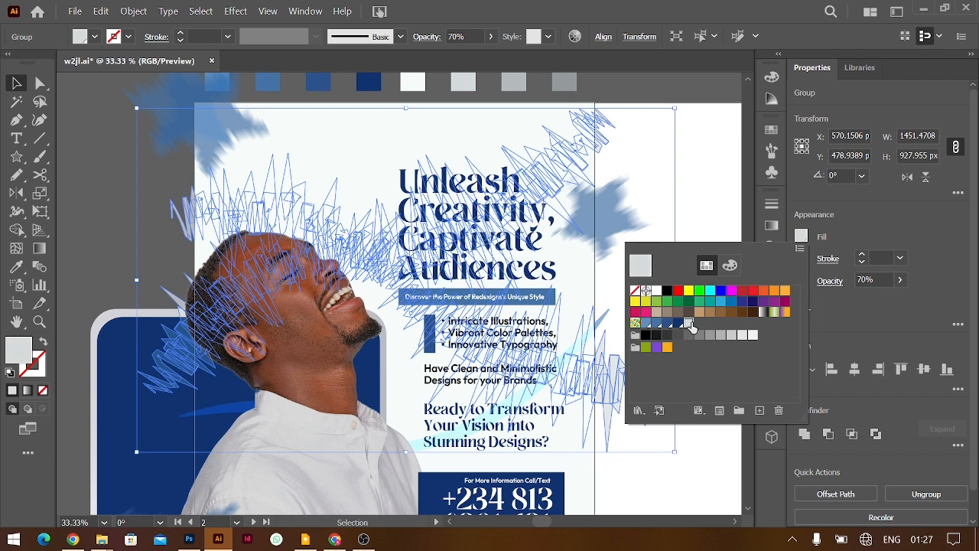
{"action": "left_click", "coordinate": [698, 207]}
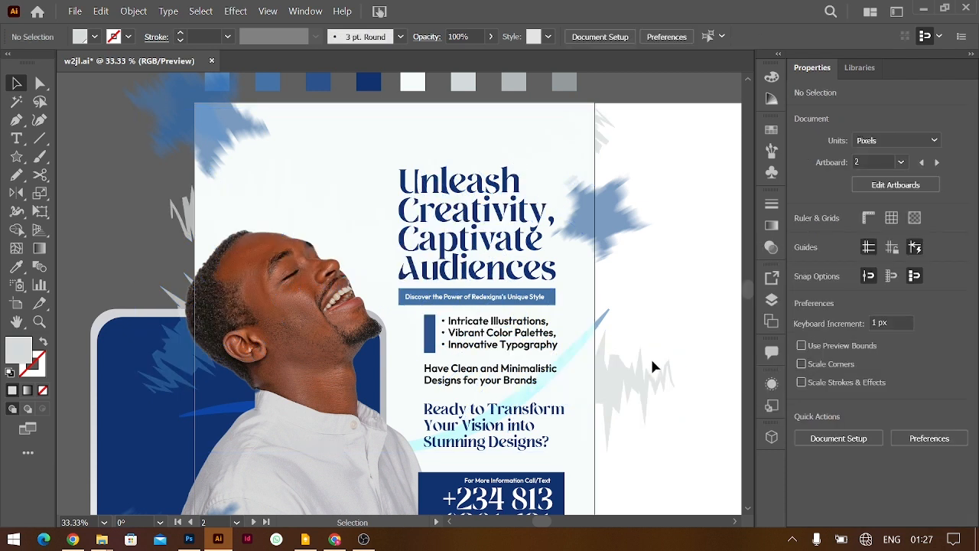
Move the grey splatter upward and set the swoosh group's blend mode to Hard Light
{"action": "left_click_drag", "start_coordinate": [645, 390], "coordinate": [644, 348]}
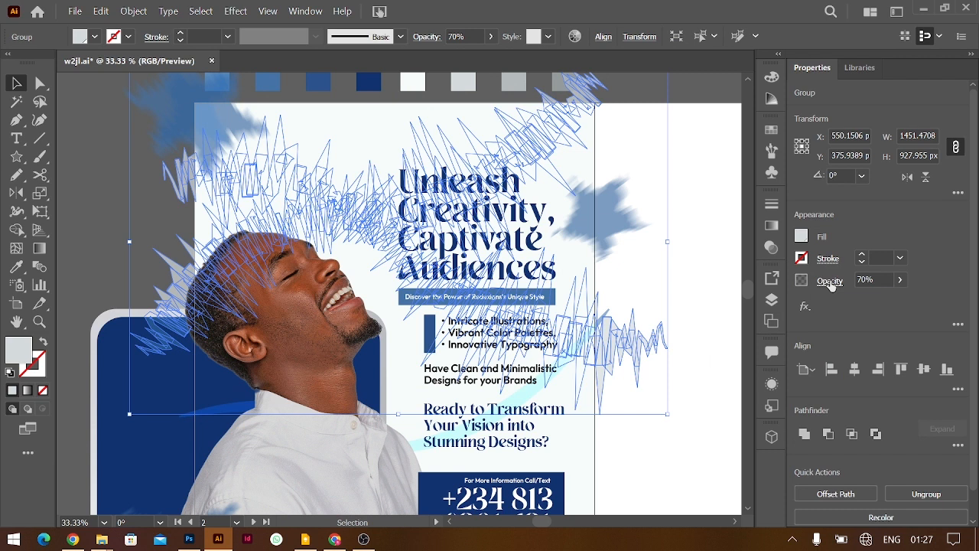
{"action": "left_click", "coordinate": [830, 282]}
{"action": "left_click", "coordinate": [710, 309]}
{"action": "left_click", "coordinate": [683, 177]}
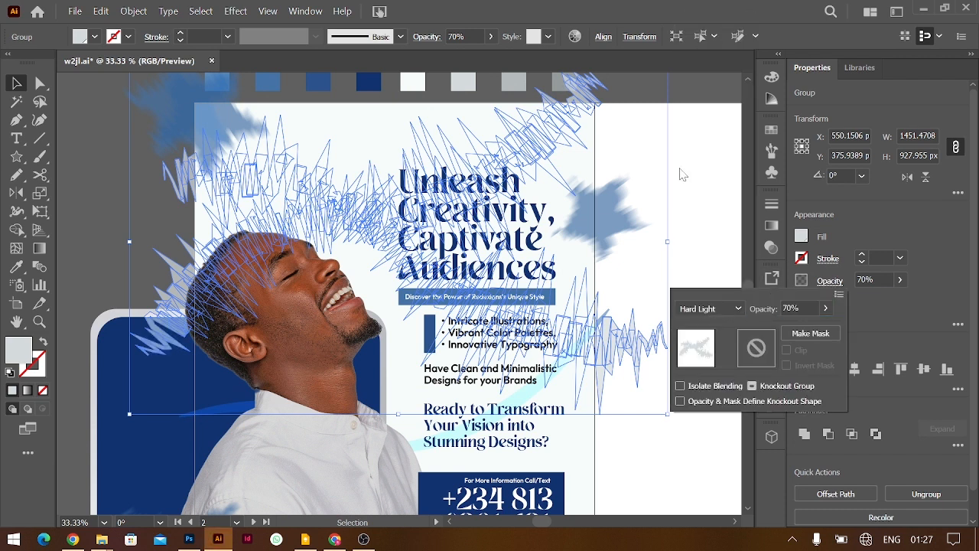
{"action": "left_click", "coordinate": [666, 160]}
{"action": "left_click", "coordinate": [678, 155]}
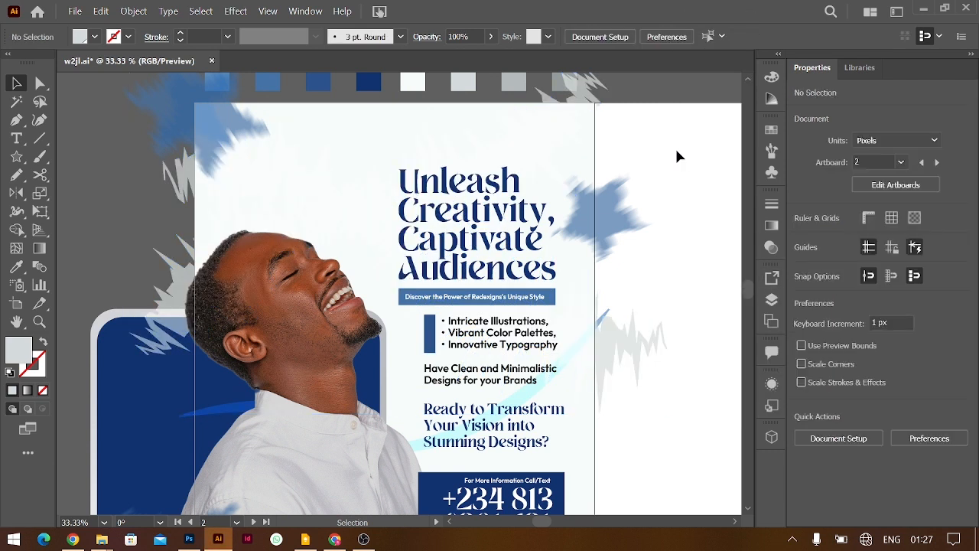
Drag the right grey swoosh group down below the poster's bottom edge
{"action": "left_click", "coordinate": [646, 330]}
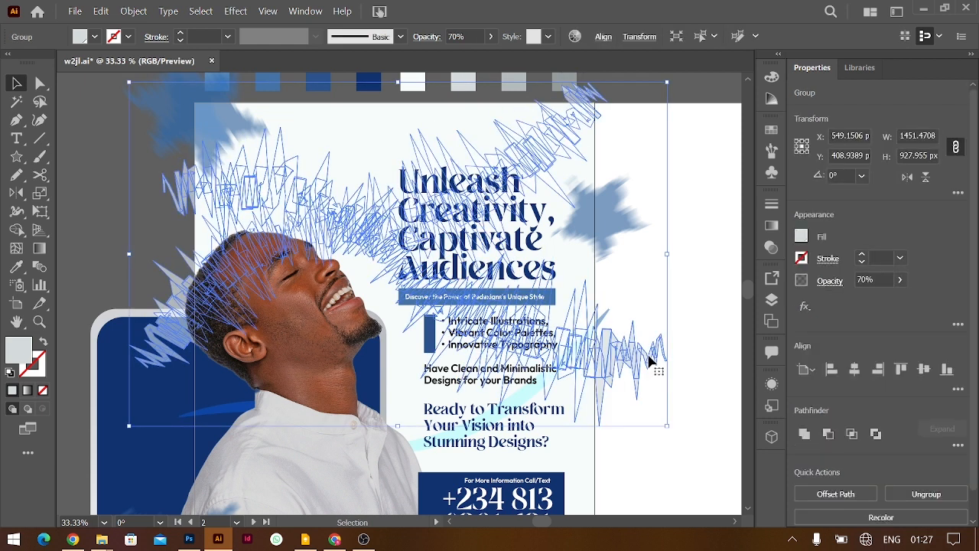
{"action": "scroll", "coordinate": [649, 360], "scroll_direction": "down", "scroll_amount": 1}
{"action": "scroll", "coordinate": [649, 359], "scroll_direction": "down", "scroll_amount": 3}
{"action": "left_click_drag", "start_coordinate": [595, 229], "coordinate": [619, 457]}
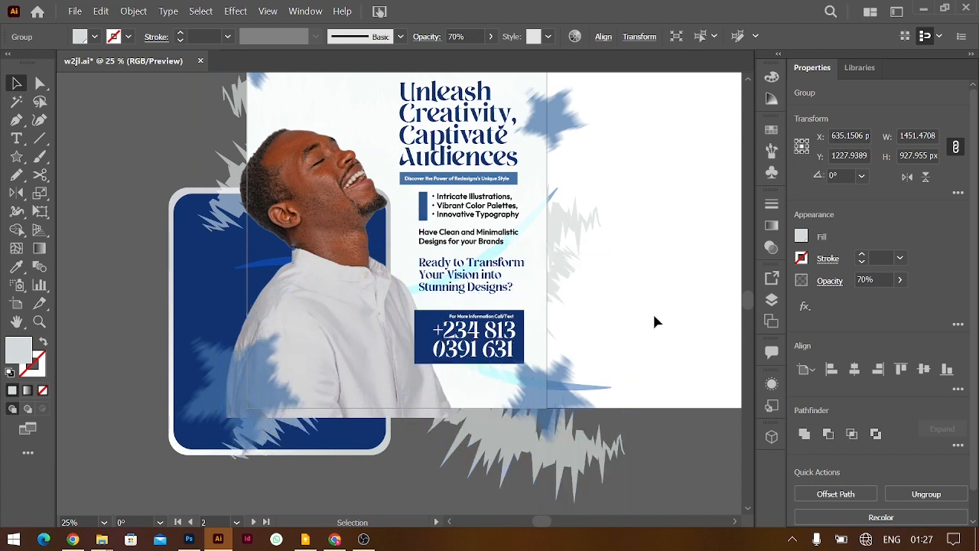
Shift the grey splatter left and move the navy panel up and left off the poster
{"action": "left_click", "coordinate": [654, 321]}
{"action": "left_click_drag", "start_coordinate": [550, 460], "coordinate": [365, 466]}
{"action": "left_click", "coordinate": [670, 296]}
{"action": "scroll", "coordinate": [670, 297], "scroll_direction": "up", "scroll_amount": 3}
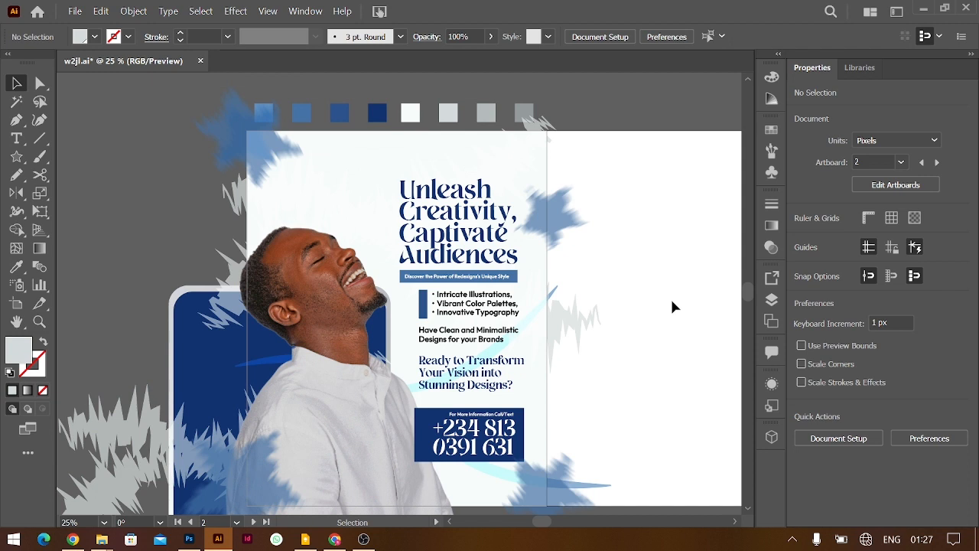
{"action": "left_click_drag", "start_coordinate": [174, 346], "coordinate": [98, 253]}
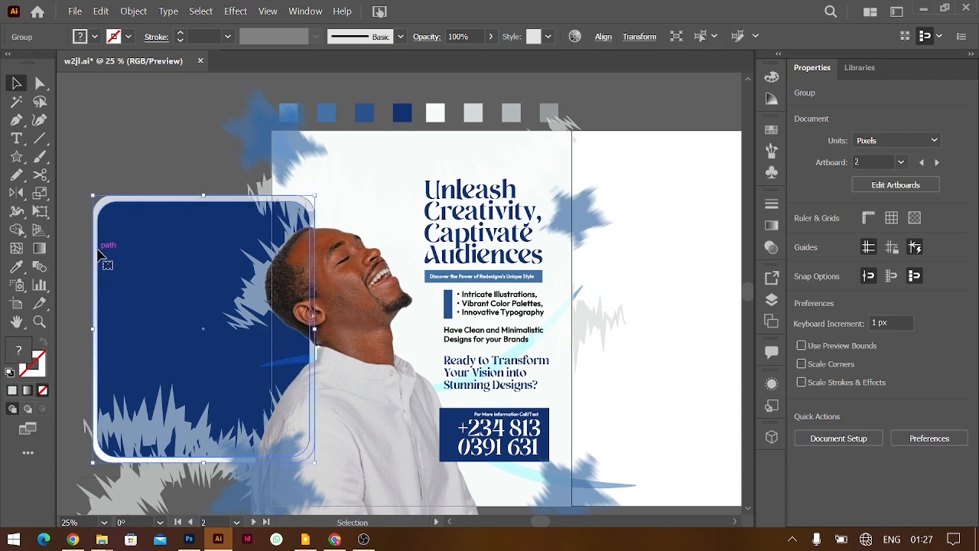
{"action": "scroll", "coordinate": [97, 250], "scroll_direction": "left", "scroll_amount": 3}
{"action": "left_click_drag", "start_coordinate": [249, 231], "coordinate": [136, 175]}
Enlarge the laughing man's photo from its top edge to about 961 × 1442 px and reposition it lower
{"action": "left_click_drag", "start_coordinate": [419, 298], "coordinate": [431, 301]}
{"action": "left_click_drag", "start_coordinate": [455, 136], "coordinate": [454, 111]}
{"action": "left_click_drag", "start_coordinate": [457, 300], "coordinate": [489, 312]}
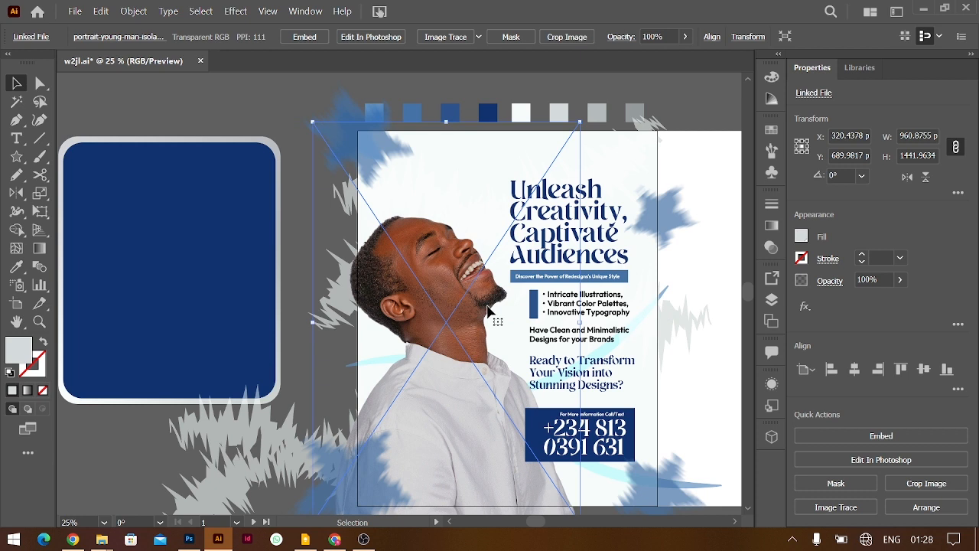
{"action": "scroll", "coordinate": [659, 284], "scroll_direction": "right", "scroll_amount": 3}
{"action": "left_click", "coordinate": [607, 300]}
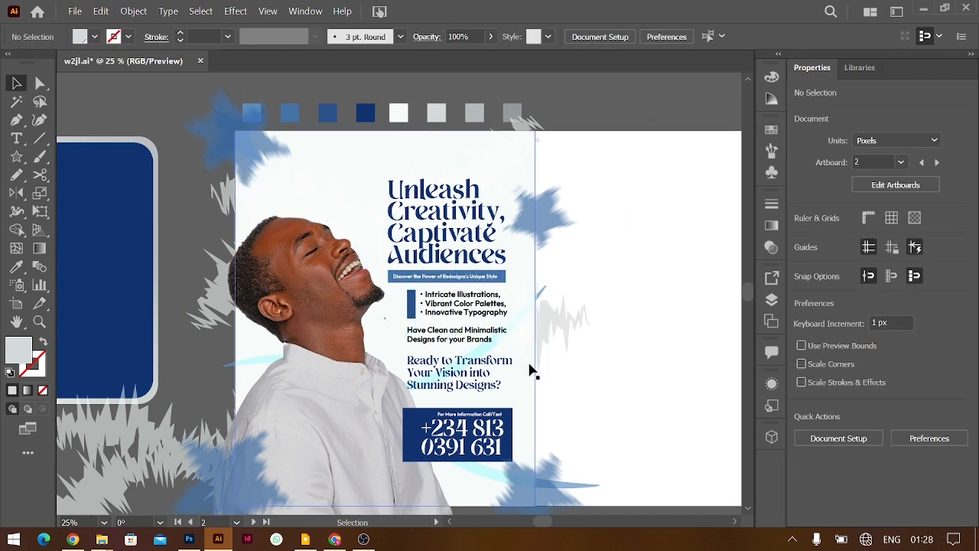
{"action": "left_click_drag", "start_coordinate": [359, 327], "coordinate": [365, 328]}
{"action": "left_click", "coordinate": [561, 245]}
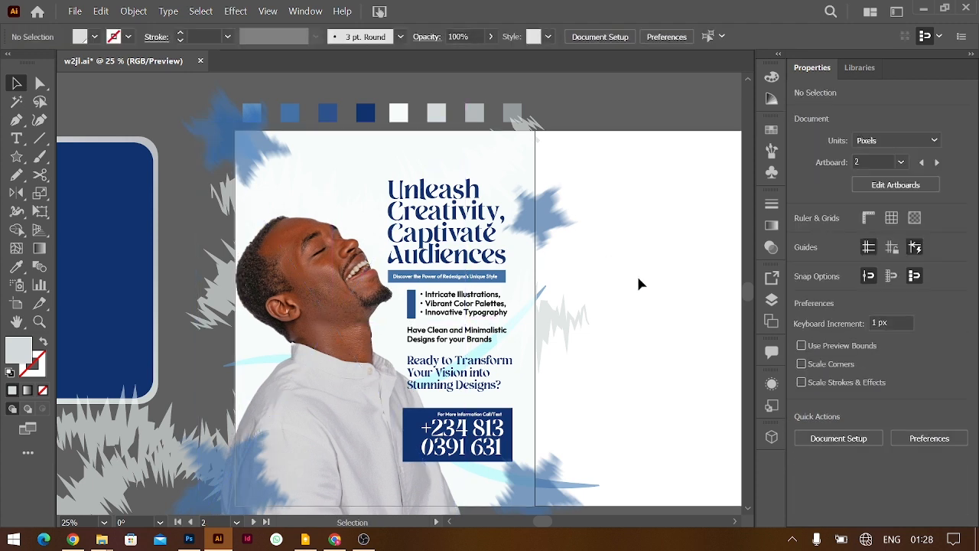